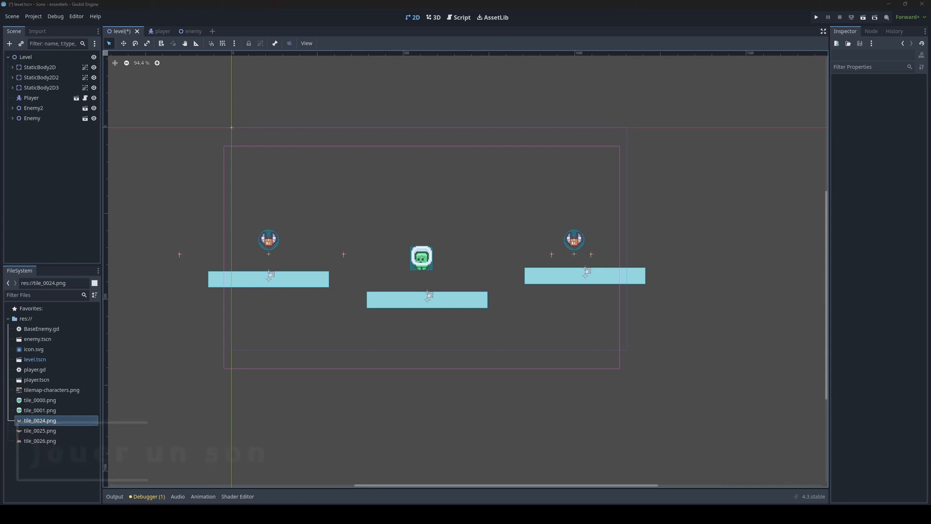
Step: Import jump.wav, music.mp3 and wings_flap.wav from the snds folder on the desktop into the project's res:// folder
{"action": "middle_click_drag", "start_coordinate": [429, 211], "coordinate": [437, 213]}
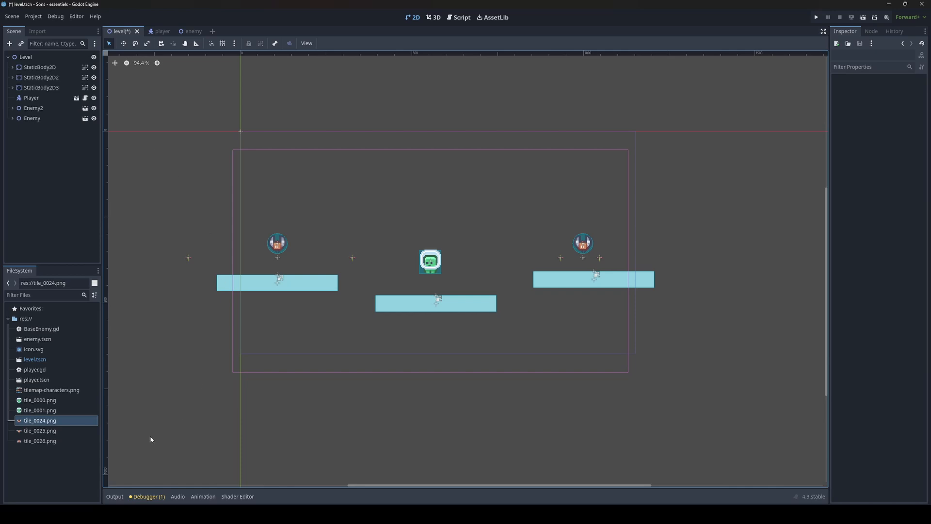
{"action": "left_click", "coordinate": [74, 464]}
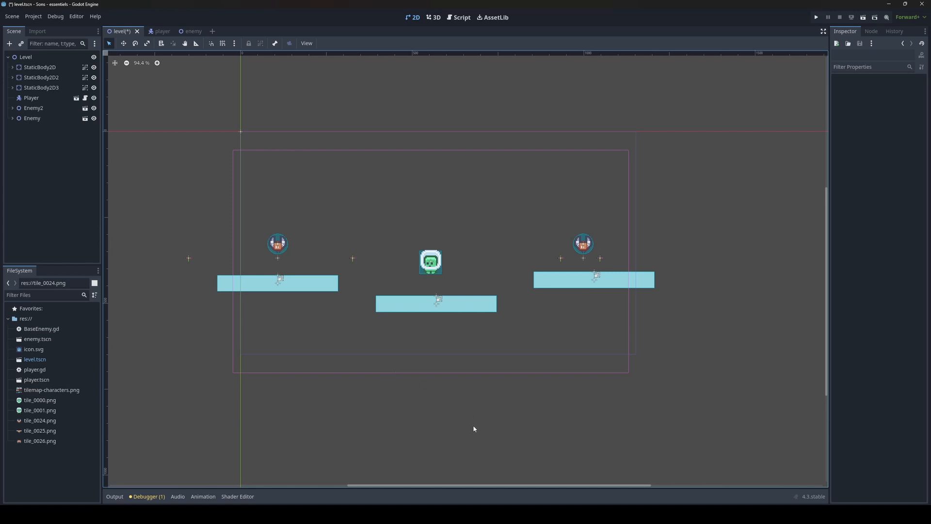
{"action": "key", "text": "alt+Tab"}
{"action": "left_click", "coordinate": [415, 217]}
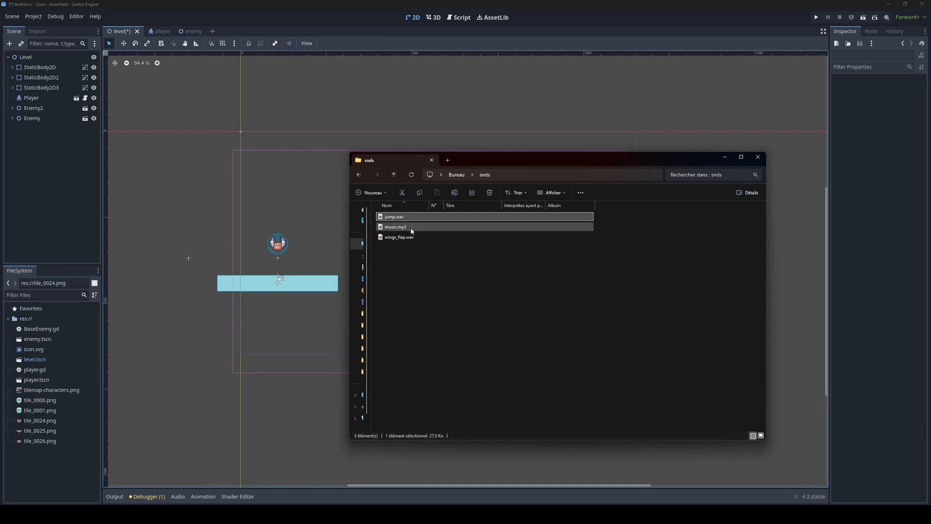
{"action": "left_click", "coordinate": [412, 229]}
{"action": "left_click", "coordinate": [410, 238]}
{"action": "left_click", "coordinate": [422, 302]}
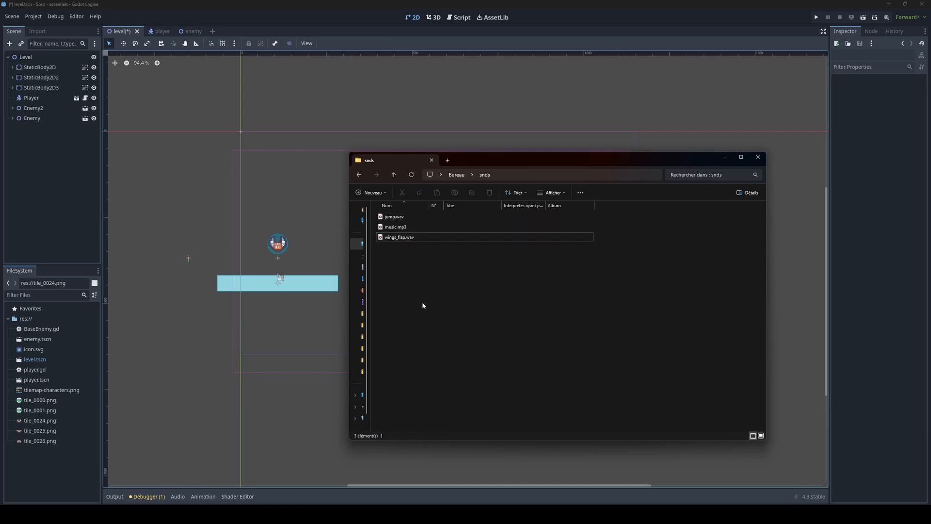
{"action": "left_click_drag", "start_coordinate": [417, 310], "coordinate": [28, 464]}
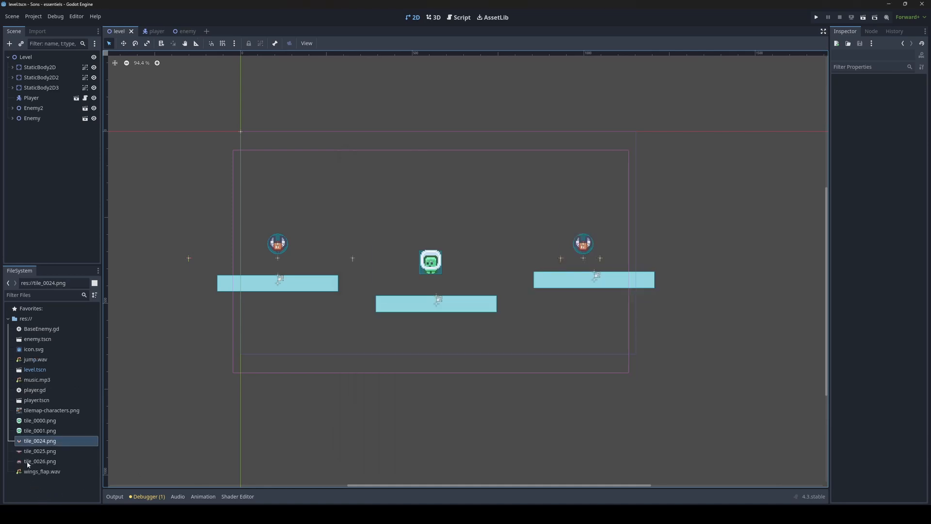
Step: Create a new folder named snds in res://
{"action": "right_click", "coordinate": [22, 318]}
{"action": "mouse_move", "coordinate": [83, 325]}
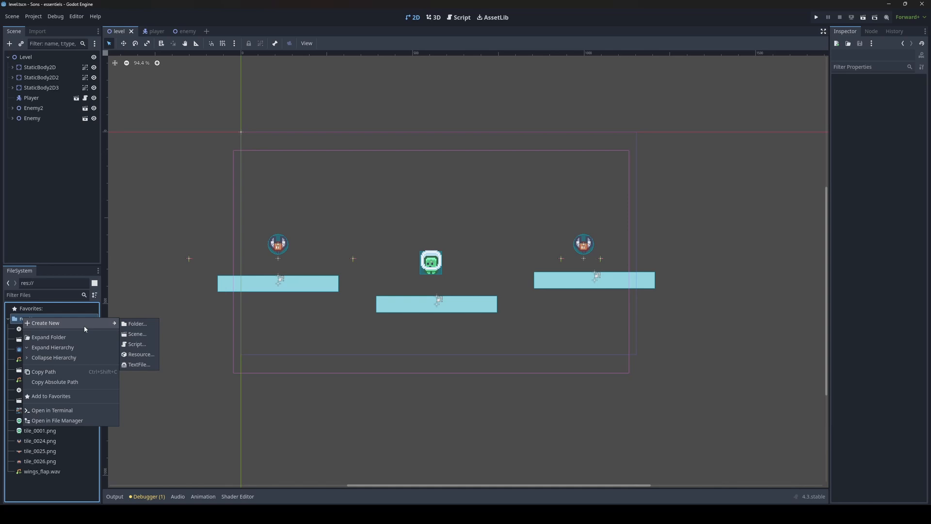
{"action": "left_click", "coordinate": [130, 323]}
{"action": "type", "text": "snds"}
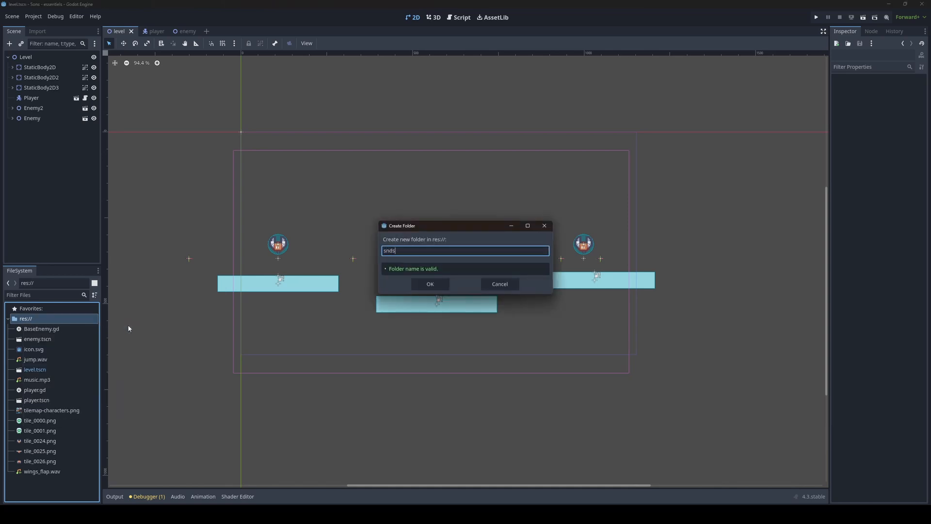
{"action": "key", "text": "Return"}
Step: Move jump.wav, music.mp3 and wings_flap.wav into the snds folder and expand it
{"action": "left_click", "coordinate": [58, 370]}
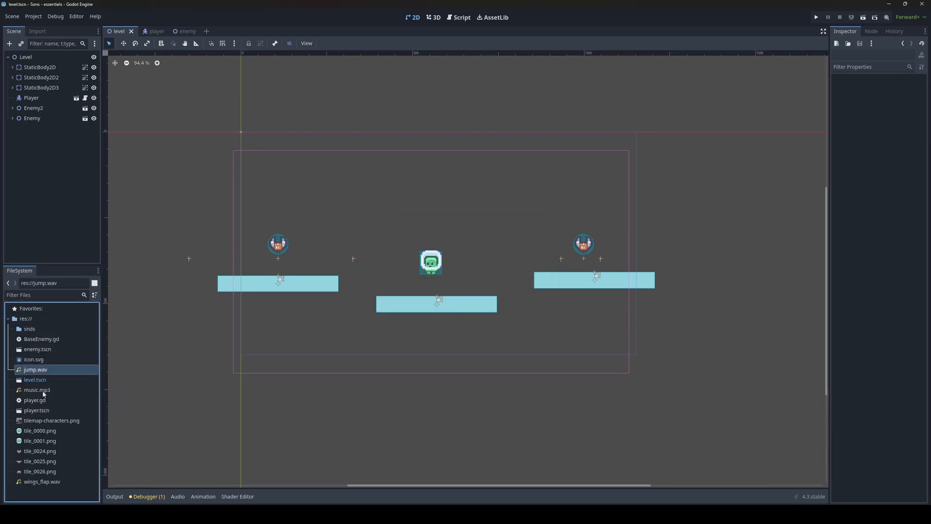
{"action": "left_click", "coordinate": [42, 389], "text": "ctrl"}
{"action": "left_click", "coordinate": [43, 481], "text": "ctrl"}
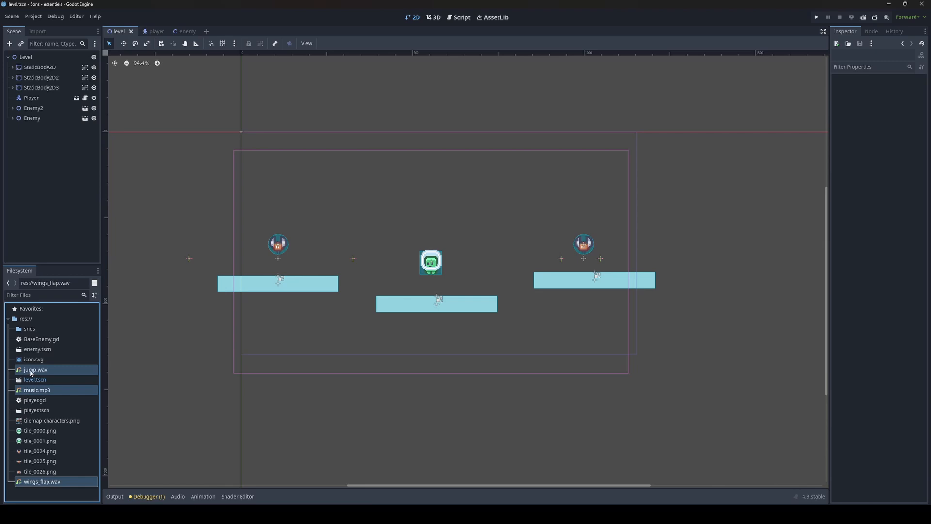
{"action": "left_click_drag", "start_coordinate": [30, 372], "coordinate": [34, 328]}
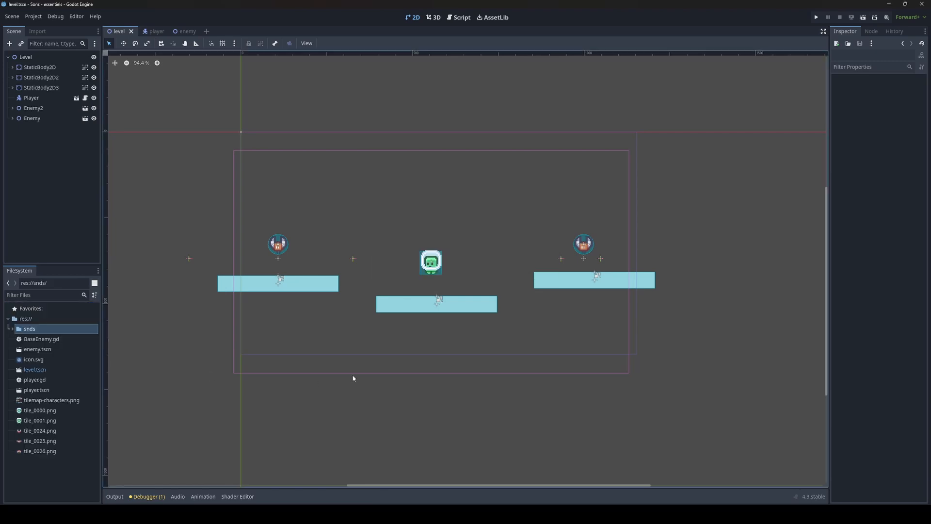
{"action": "left_click", "coordinate": [12, 329]}
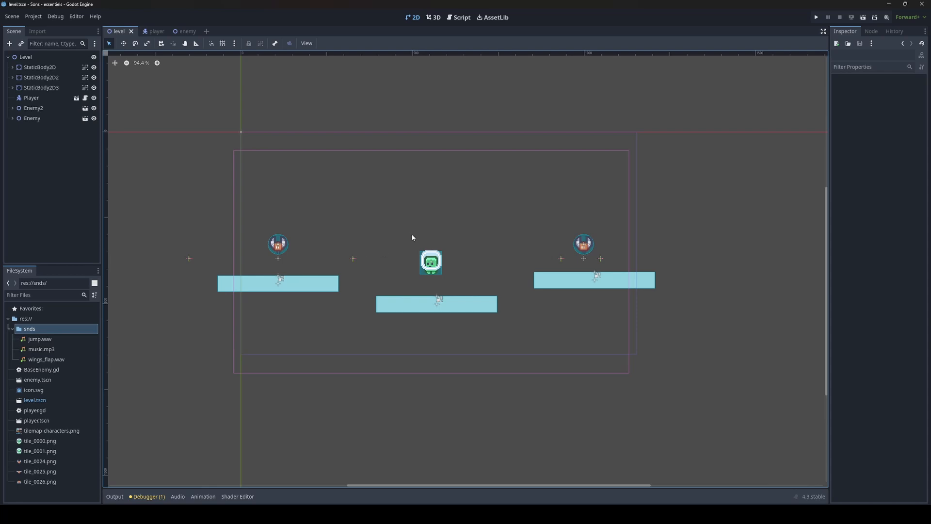
Step: Open the player scene and add an AudioStreamPlayer child node under Player
{"action": "middle_click_drag", "start_coordinate": [413, 238], "coordinate": [419, 241]}
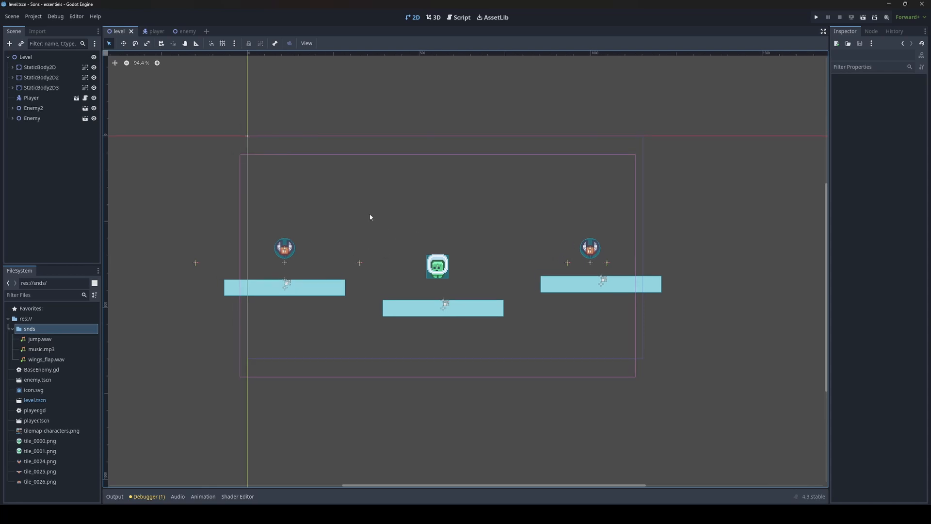
{"action": "left_click", "coordinate": [153, 31]}
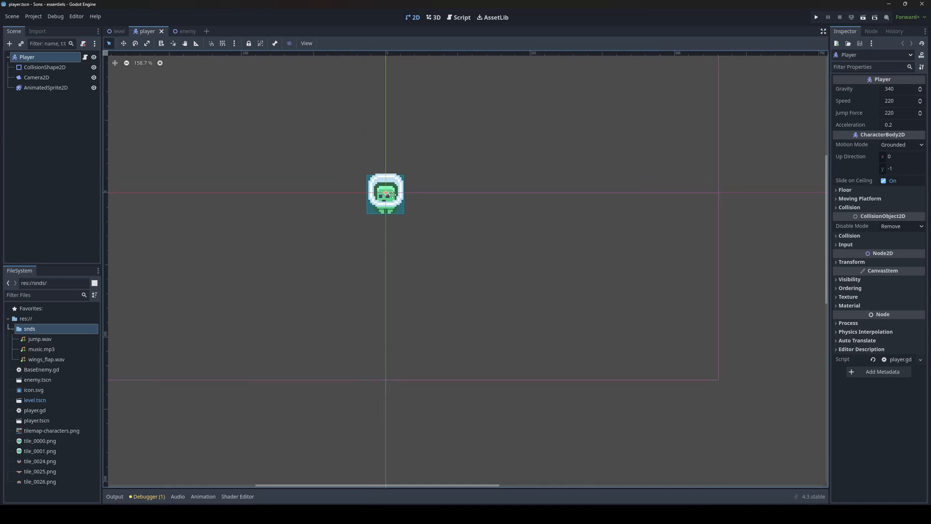
{"action": "middle_click_drag", "start_coordinate": [392, 195], "coordinate": [436, 258]}
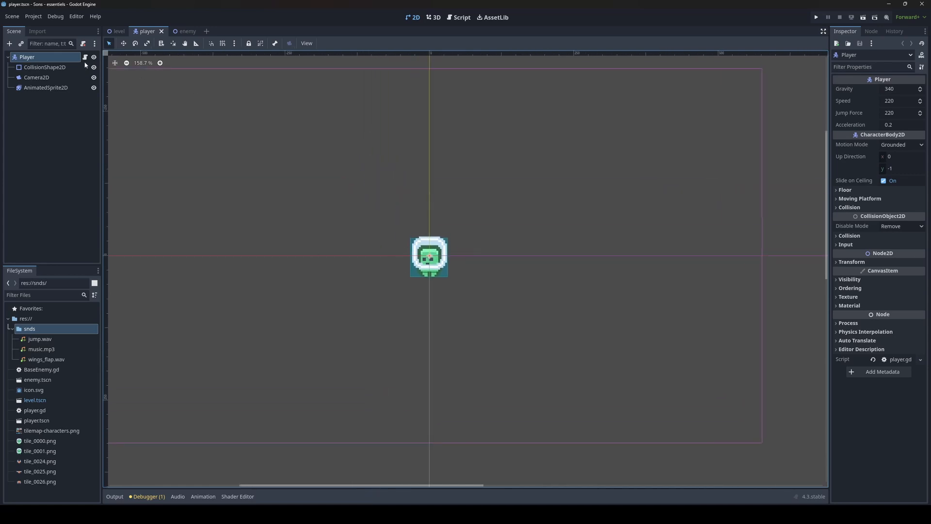
{"action": "left_click", "coordinate": [26, 60]}
{"action": "middle_click_drag", "start_coordinate": [371, 203], "coordinate": [378, 208]}
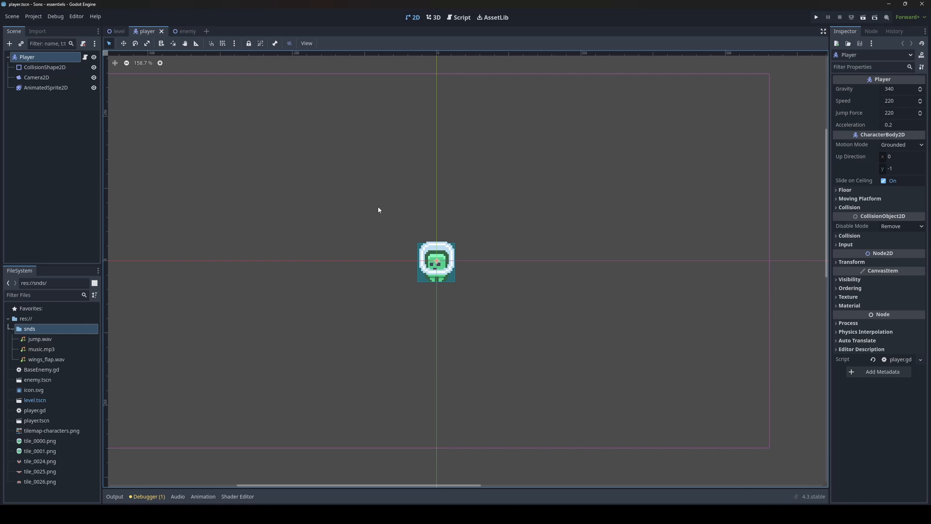
{"action": "key", "text": "ctrl+a"}
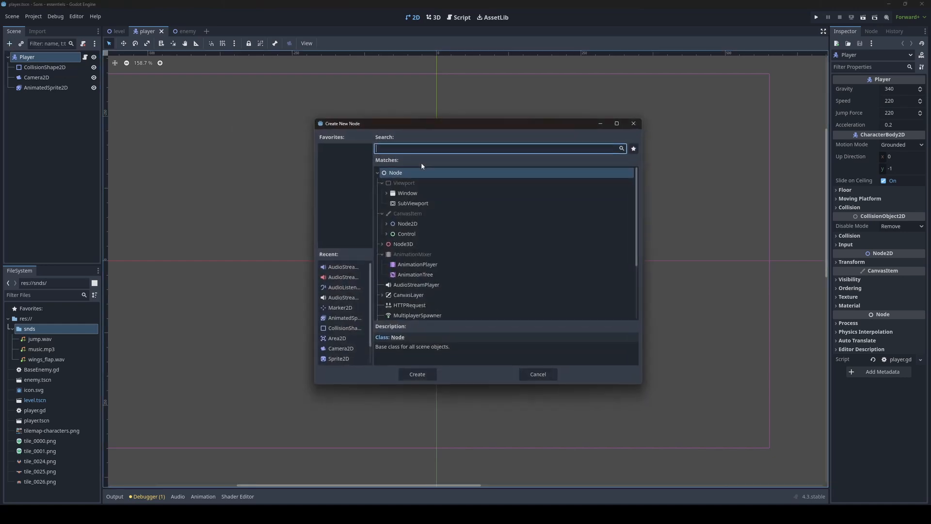
{"action": "type", "text": "audio"}
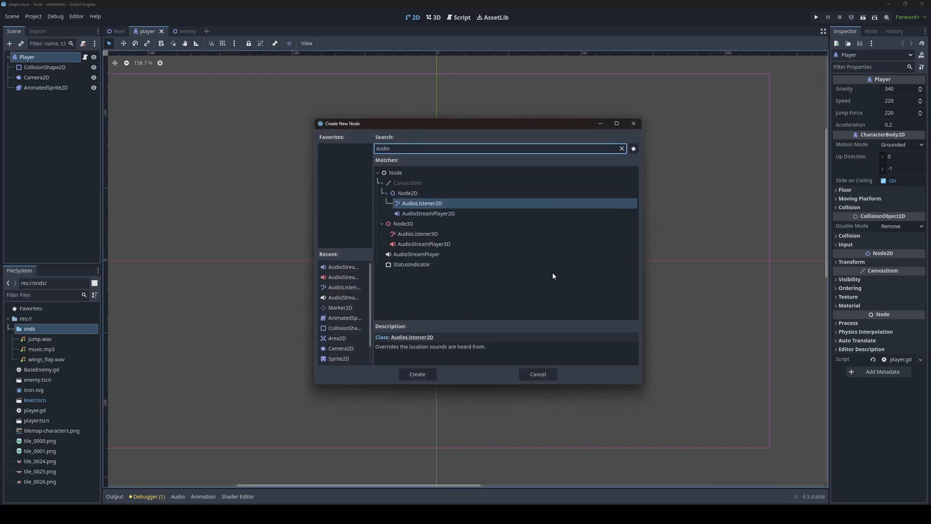
{"action": "left_click", "coordinate": [426, 254]}
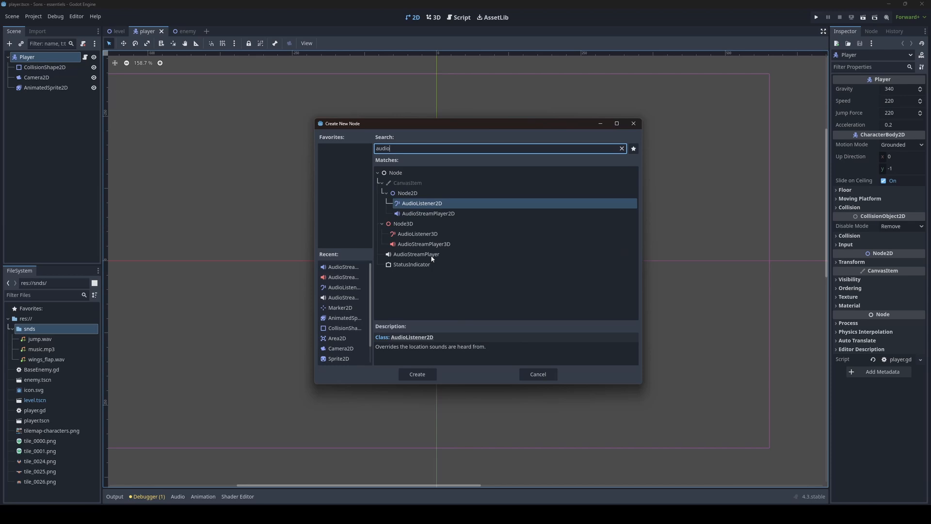
{"action": "left_click", "coordinate": [415, 377]}
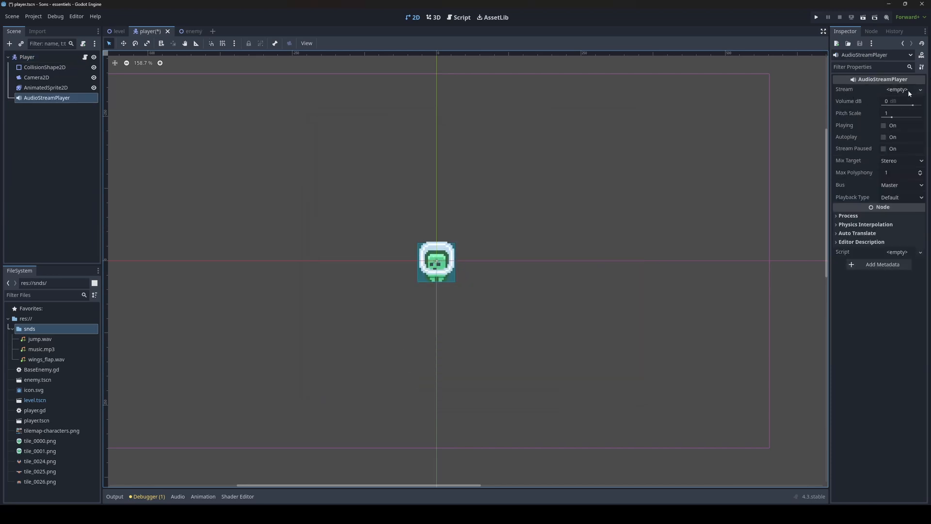
Step: Assign jump.wav as the AudioStreamPlayer's stream and preview it by toggling Playing
{"action": "left_click_drag", "start_coordinate": [41, 342], "coordinate": [900, 94]}
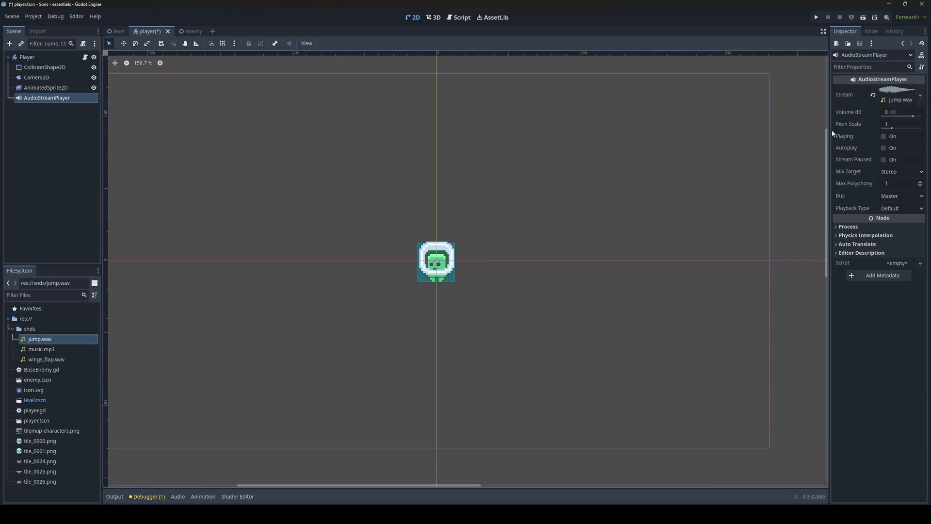
{"action": "left_click", "coordinate": [884, 139]}
{"action": "left_click", "coordinate": [884, 139]}
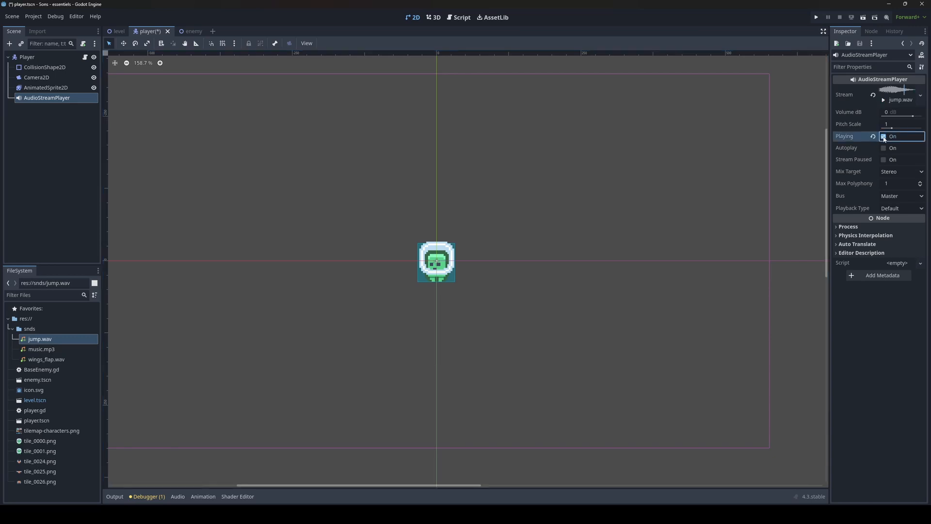
{"action": "left_click", "coordinate": [884, 139]}
{"action": "scroll", "coordinate": [374, 248], "scroll_direction": "down", "scroll_amount": 1}
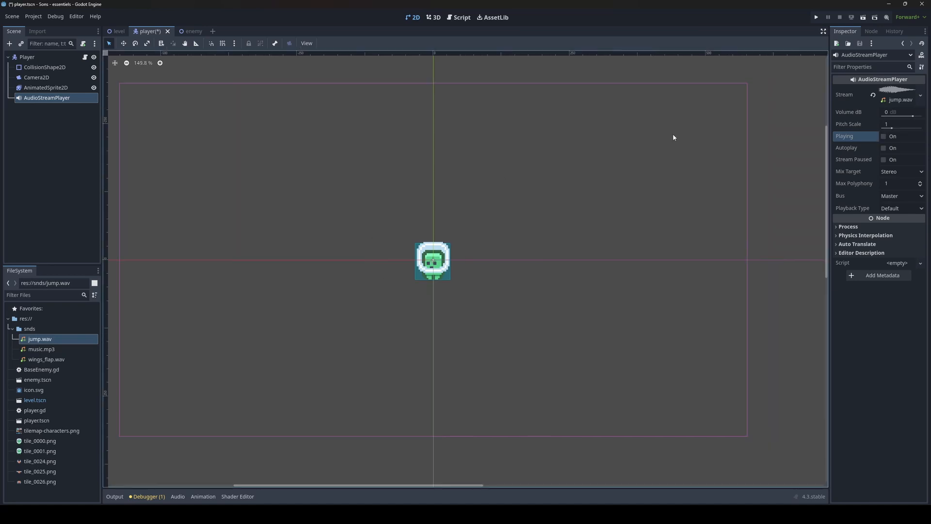
Step: Set the Volume dB to -10 and preview the sound
{"action": "left_click", "coordinate": [900, 115]}
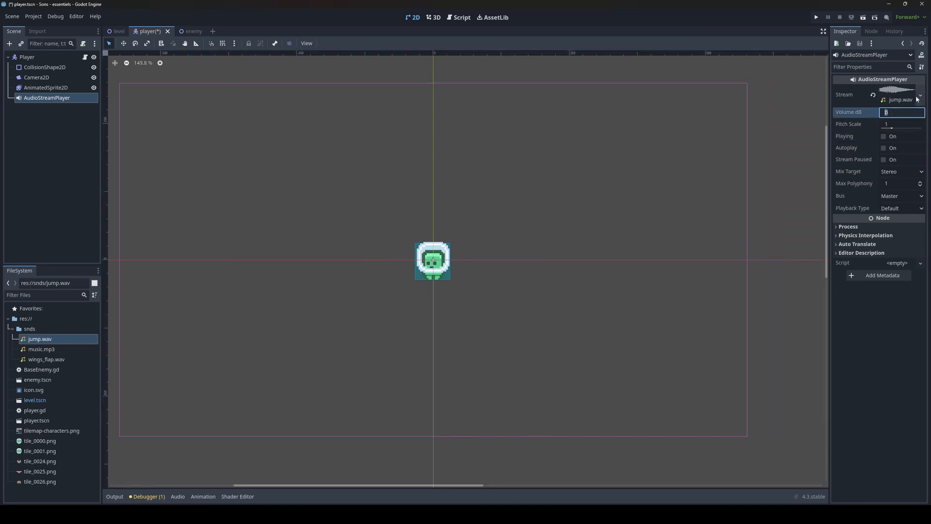
{"action": "type", "text": "-10"}
{"action": "key", "text": "Return"}
{"action": "left_click", "coordinate": [884, 137]}
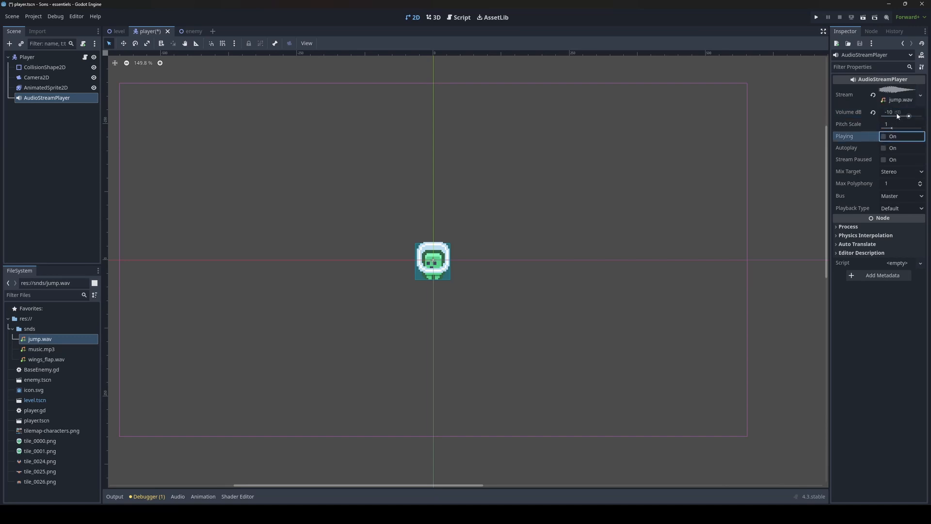
Step: Set the Volume dB to -20 and preview the jump sound
{"action": "left_click", "coordinate": [898, 116]}
{"action": "type", "text": "-20"}
{"action": "key", "text": "Return"}
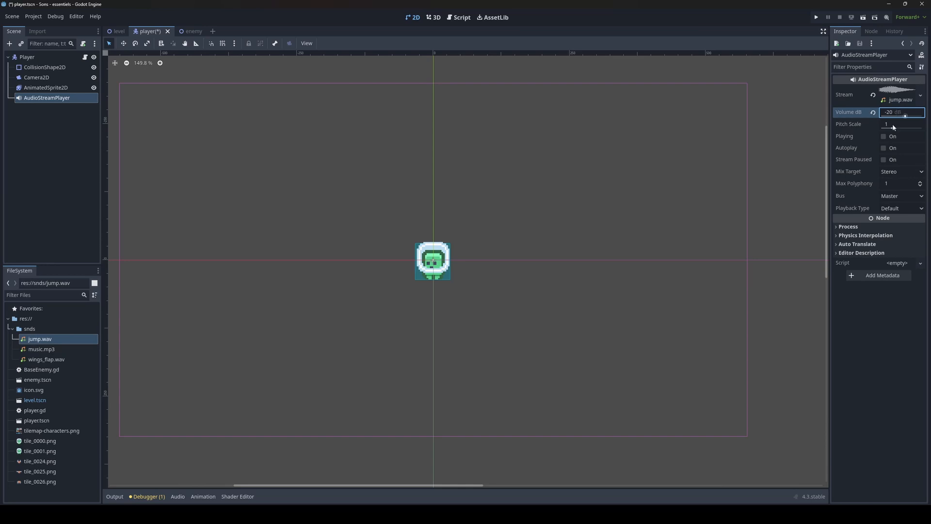
{"action": "left_click", "coordinate": [883, 137]}
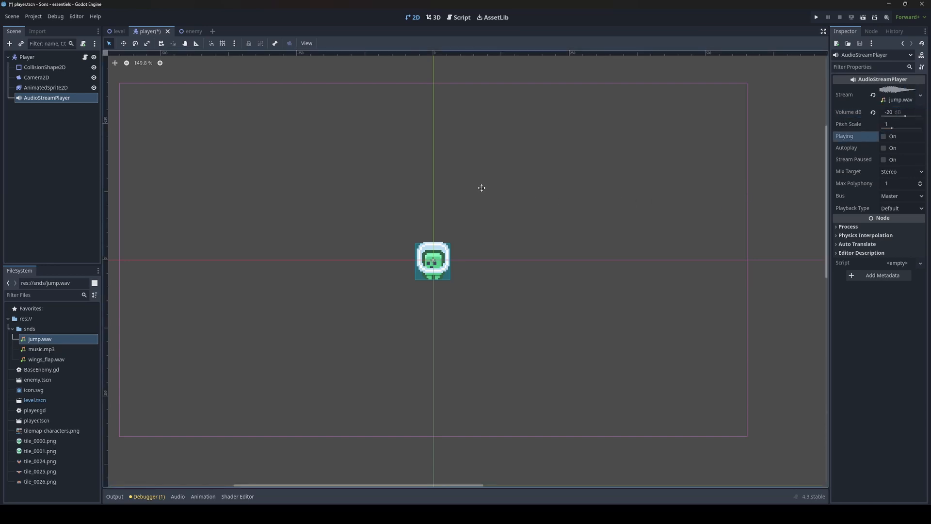
Step: Preview the jump sound a few more times and save the player scene
{"action": "middle_click_drag", "start_coordinate": [482, 188], "coordinate": [501, 192]}
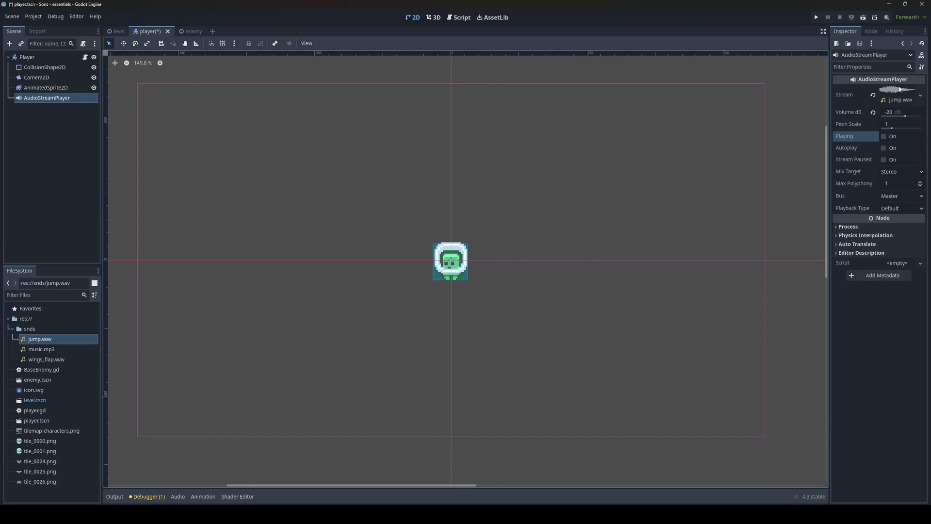
{"action": "left_click", "coordinate": [884, 136]}
{"action": "left_click", "coordinate": [884, 137]}
{"action": "left_click", "coordinate": [884, 136]}
{"action": "key", "text": "ctrl+s"}
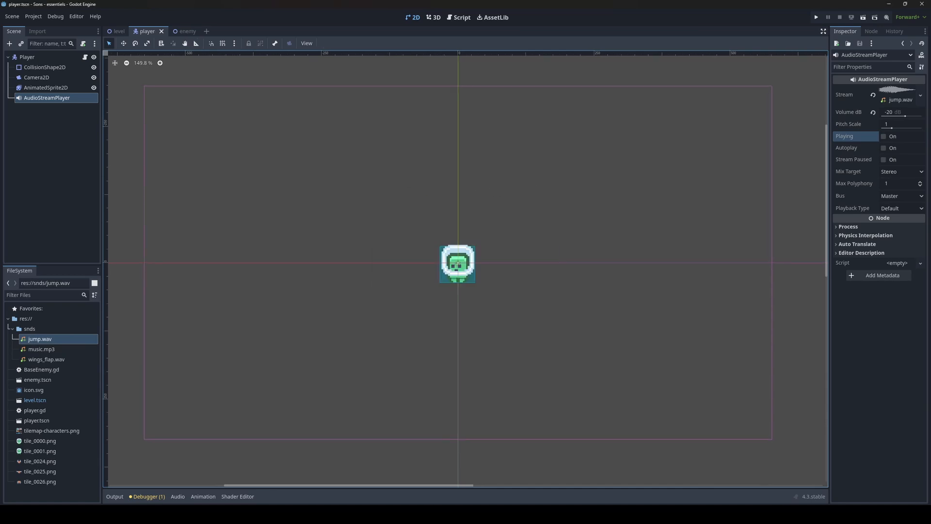
Step: Rename the AudioStreamPlayer node to JumpSnd
{"action": "double_click", "coordinate": [82, 97]}
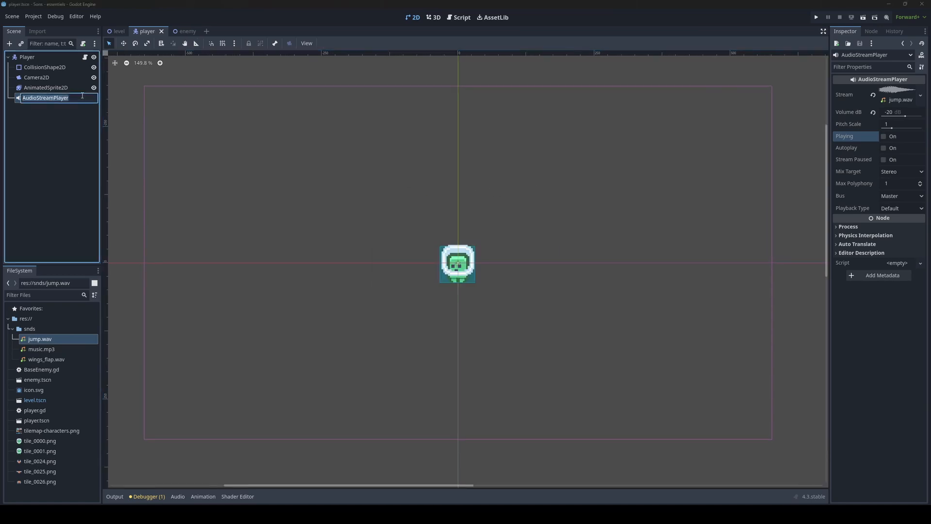
{"action": "type", "text": "JumpSnd"}
{"action": "key", "text": "Return"}
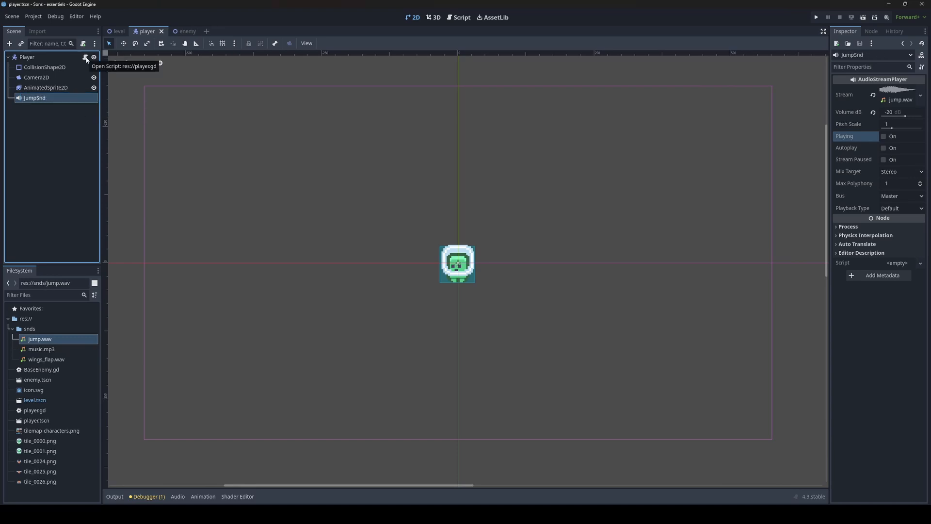
{"action": "left_click", "coordinate": [85, 57]}
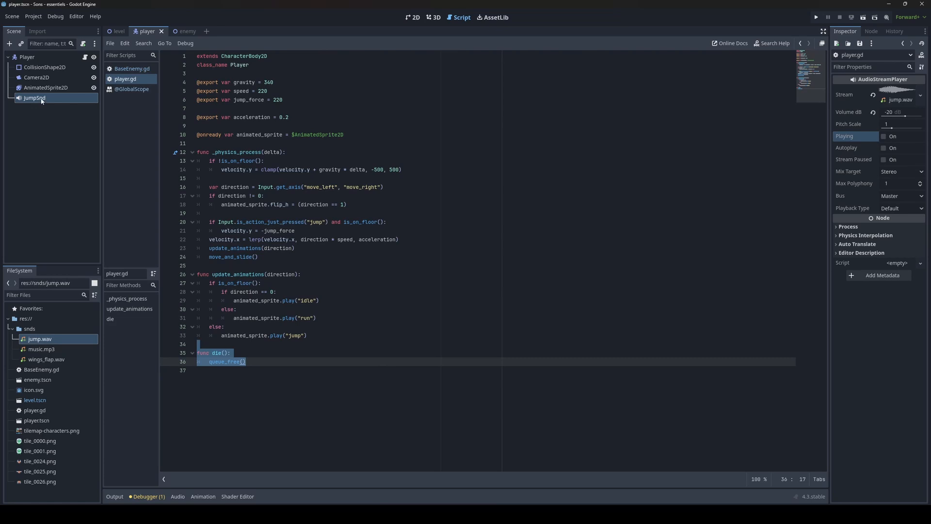
{"action": "left_click", "coordinate": [377, 109]}
{"action": "left_click", "coordinate": [377, 134]}
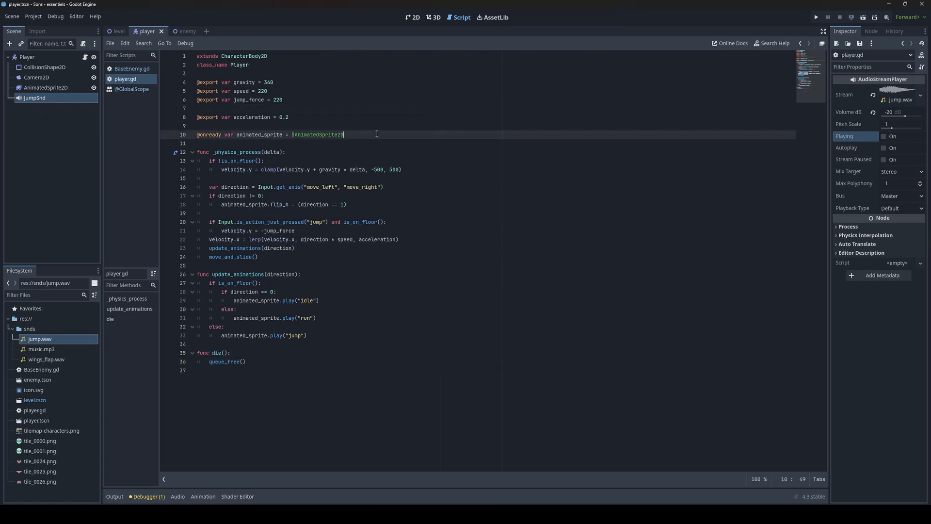
{"action": "key", "text": "Return"}
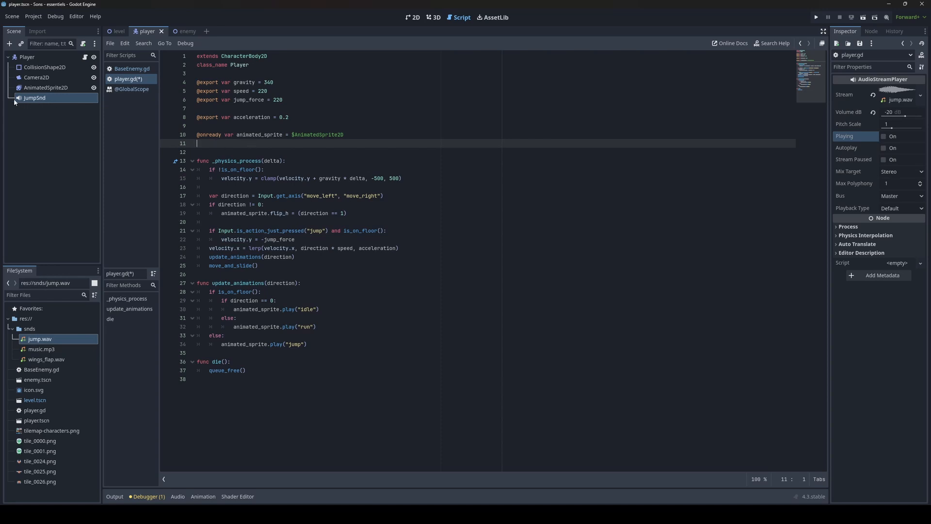
{"action": "left_click", "coordinate": [44, 138]}
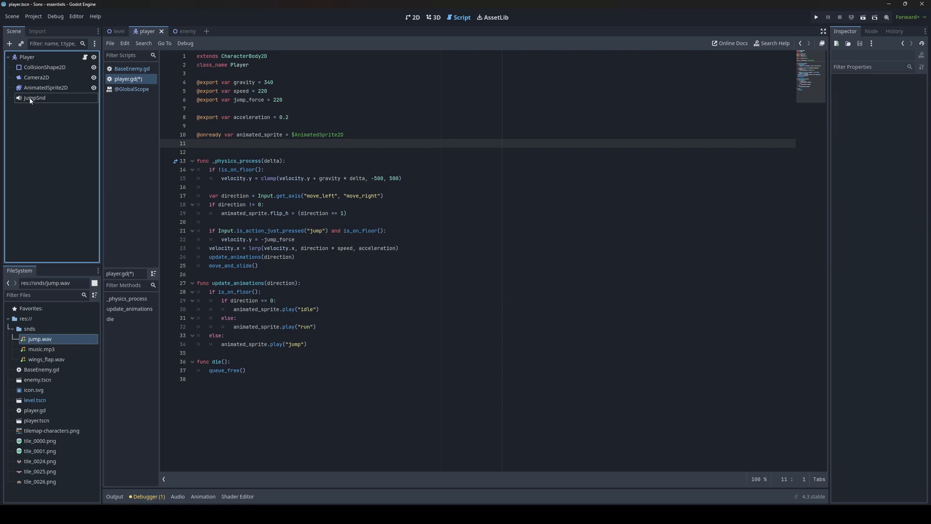
{"action": "left_click_drag", "start_coordinate": [32, 98], "coordinate": [206, 144]}
{"action": "key", "text": "Delete"}
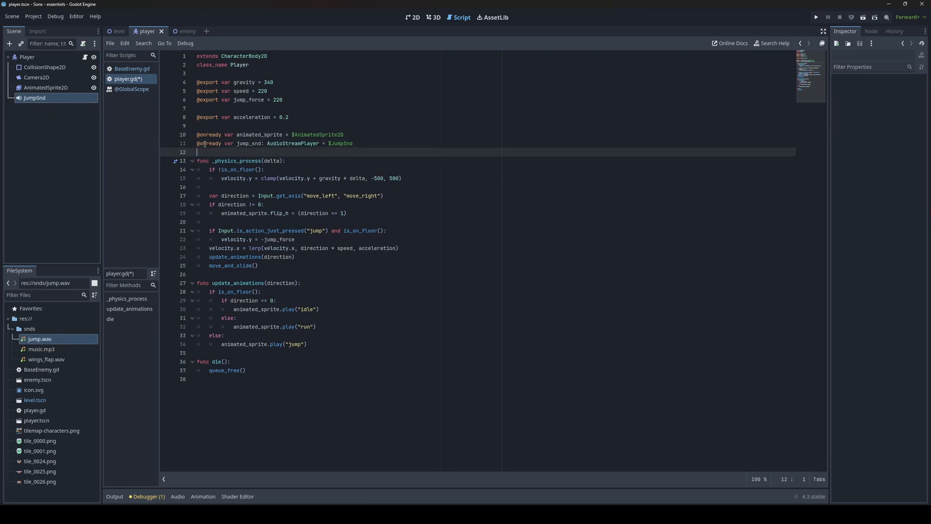
Step: Add a jump_snd.play() call on a new line after velocity.y = -jump_force in the jump branch, and save the script
{"action": "left_click", "coordinate": [347, 144]}
{"action": "left_click", "coordinate": [381, 189]}
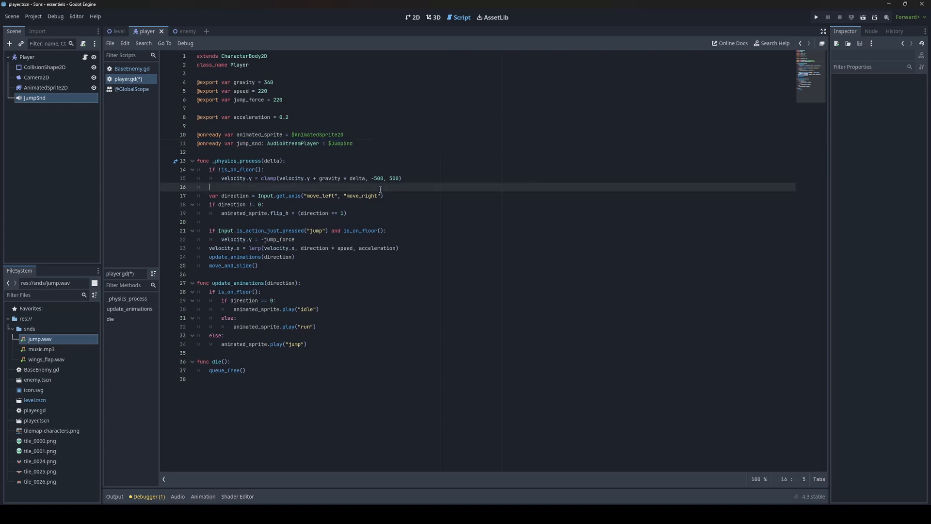
{"action": "left_click", "coordinate": [406, 232]}
{"action": "left_click", "coordinate": [319, 240]}
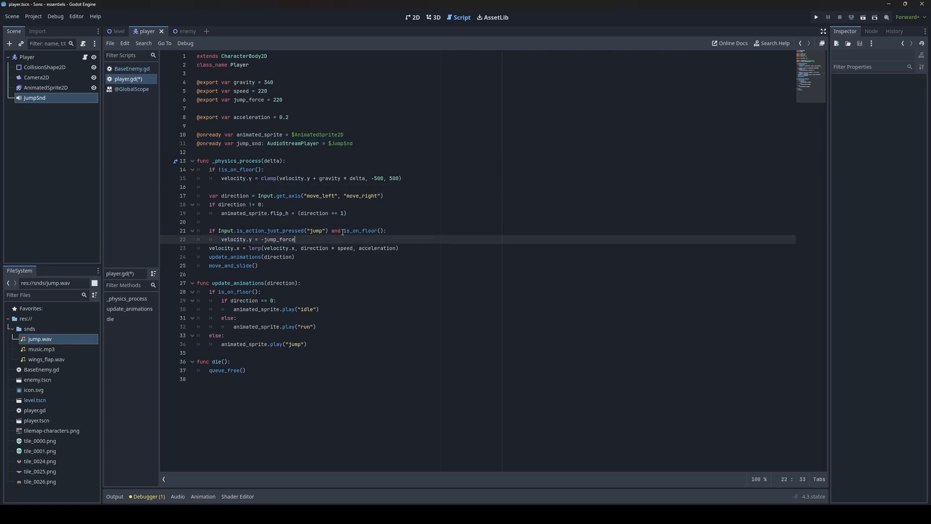
{"action": "key", "text": "Return"}
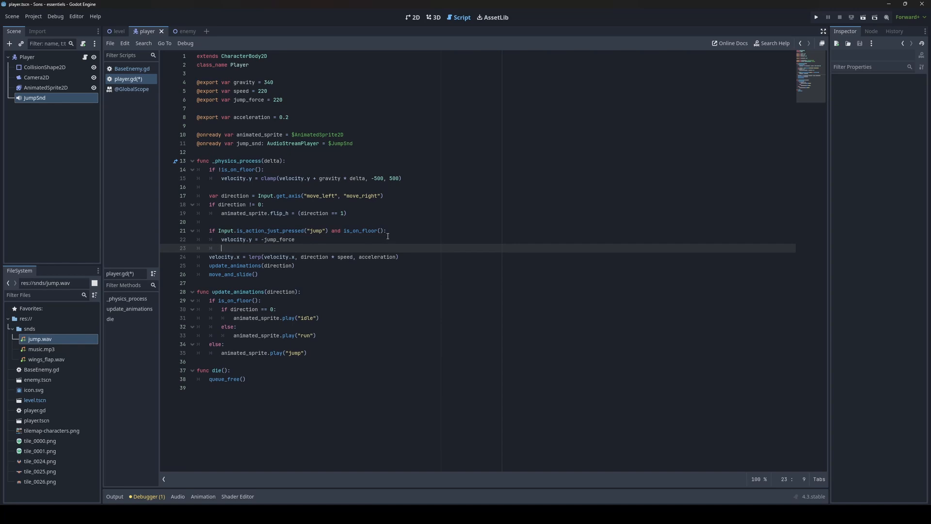
{"action": "double_click", "coordinate": [246, 143]}
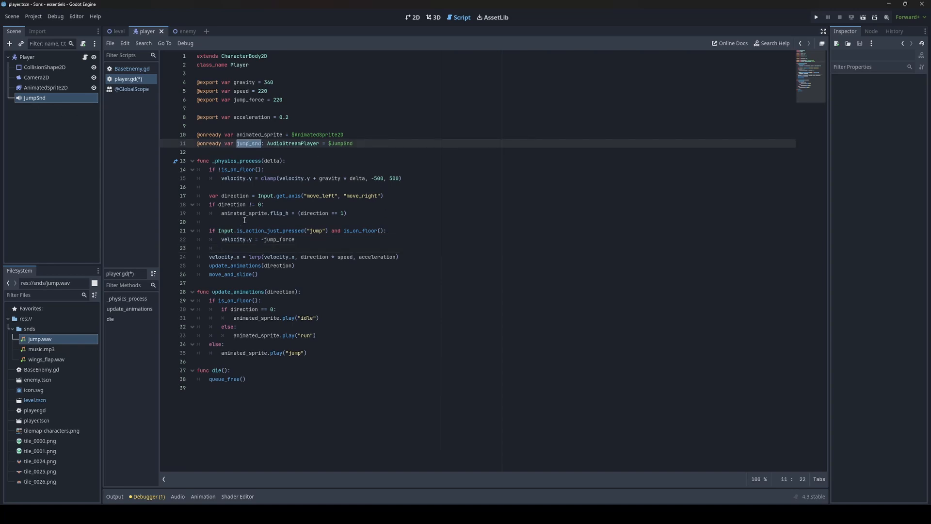
{"action": "left_click", "coordinate": [299, 218]}
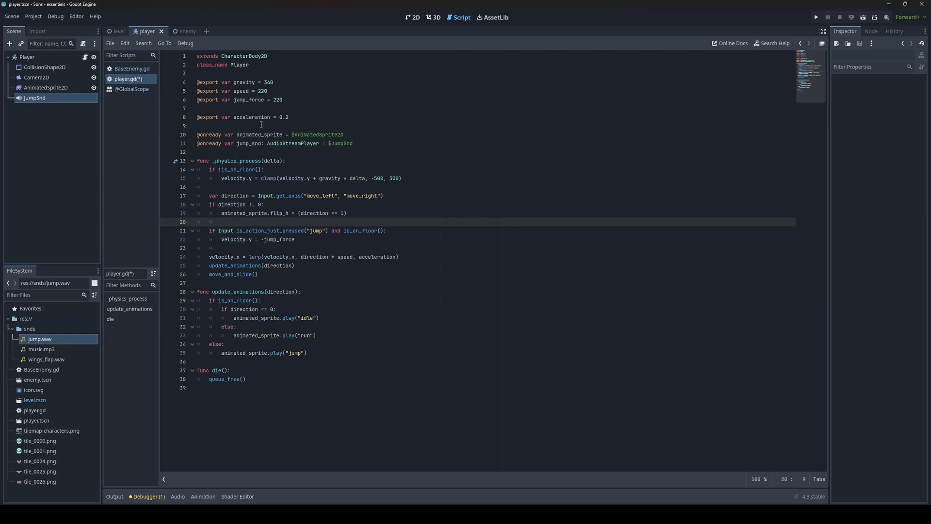
{"action": "left_click", "coordinate": [251, 144]}
{"action": "left_click", "coordinate": [276, 223]}
{"action": "left_click", "coordinate": [317, 241]}
{"action": "key", "text": "Return"}
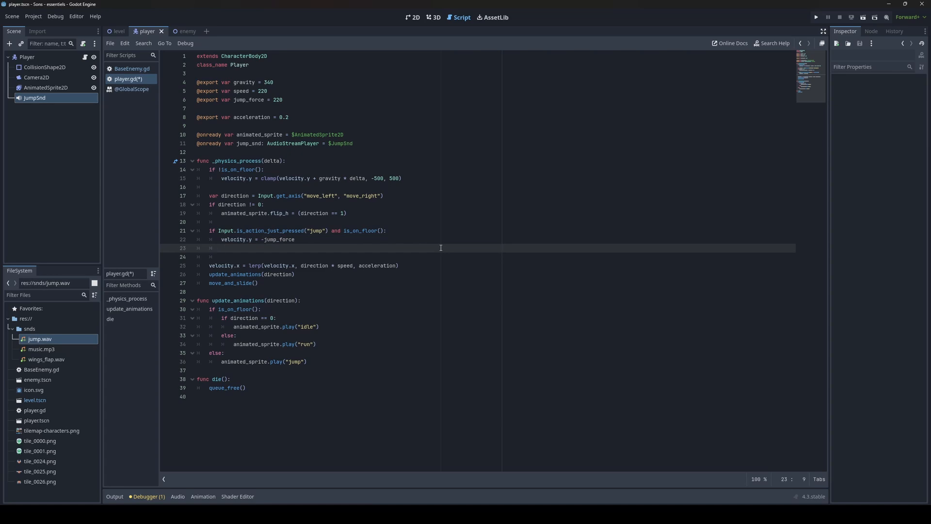
{"action": "type", "text": "jump_snd"}
{"action": "double_click", "coordinate": [252, 144]}
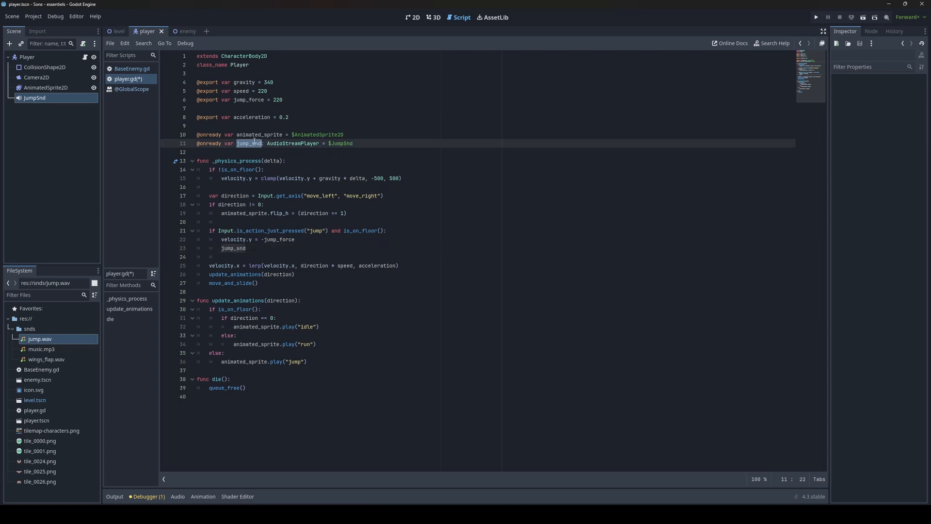
{"action": "left_click", "coordinate": [261, 250]}
{"action": "type", "text": "."}
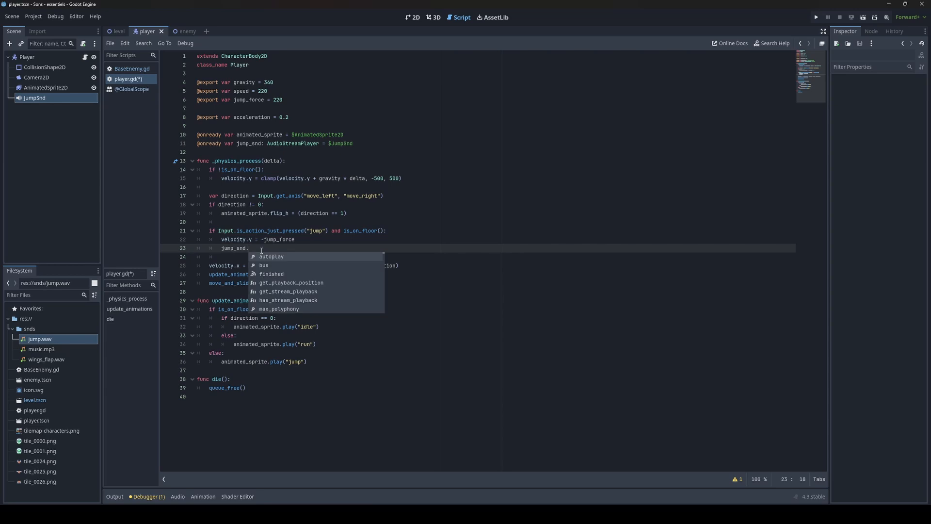
{"action": "type", "text": "play("}
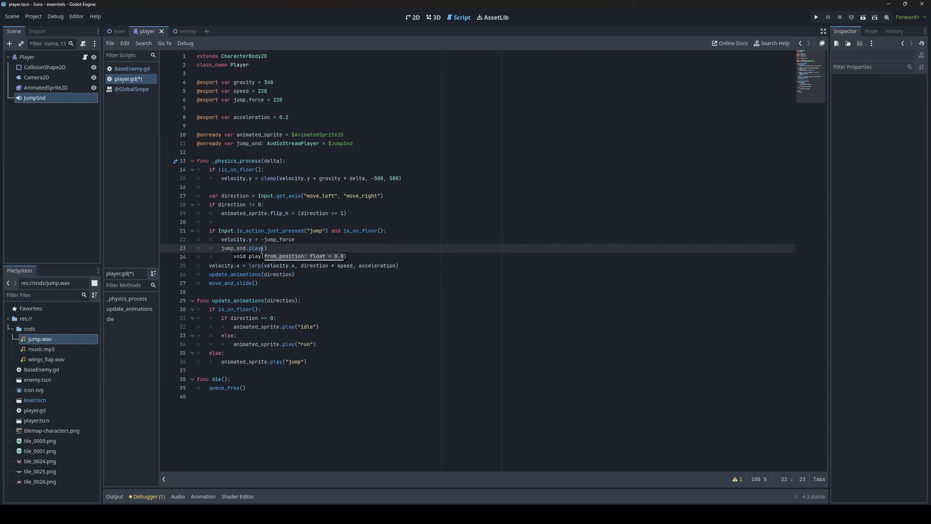
{"action": "type", "text": ")"}
{"action": "key", "text": "ctrl+s"}
Step: Review the jump condition and play call, then select the JumpSnd node and preview its sound
{"action": "left_click_drag", "start_coordinate": [210, 230], "coordinate": [427, 231]}
{"action": "left_click", "coordinate": [325, 245]}
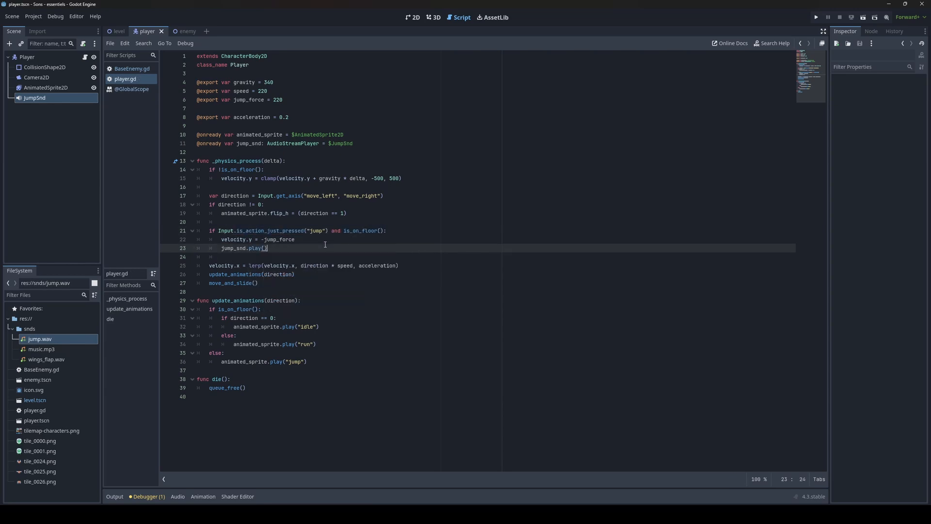
{"action": "double_click", "coordinate": [253, 143]}
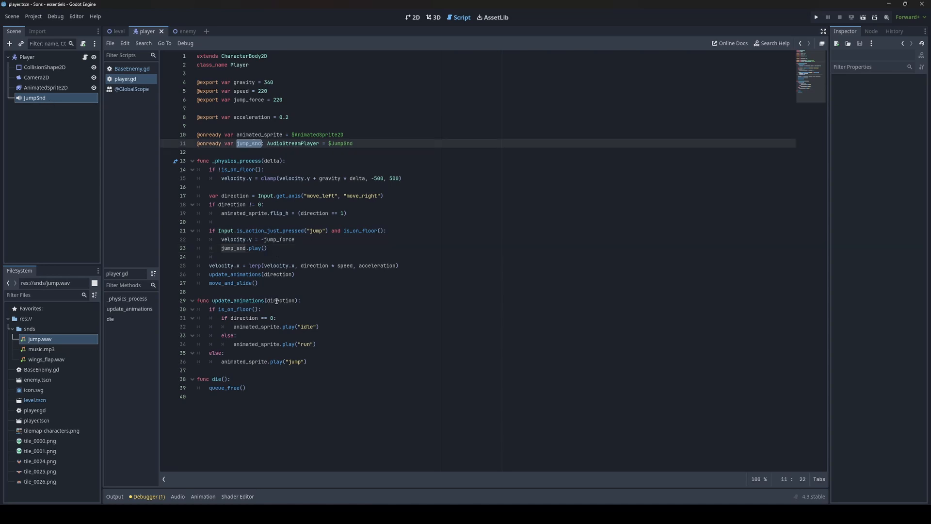
{"action": "left_click_drag", "start_coordinate": [273, 253], "coordinate": [221, 248]}
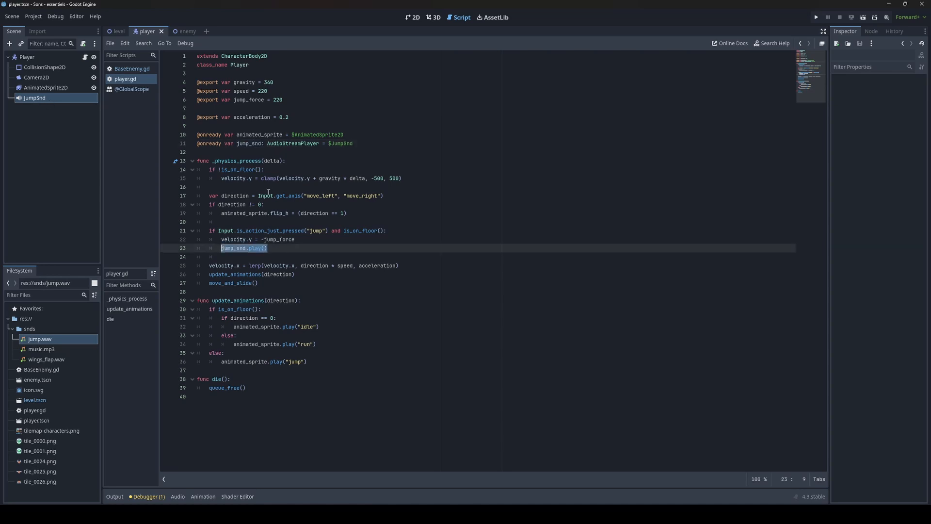
{"action": "left_click", "coordinate": [58, 98]}
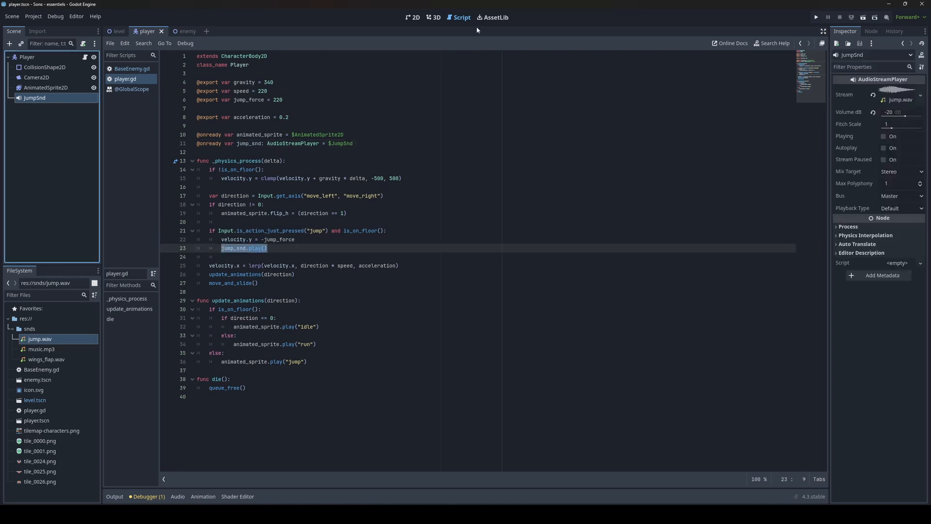
{"action": "left_click", "coordinate": [884, 137]}
Step: Run the game, move and jump the player a few times to test the jump sound, and close the game window
{"action": "key", "text": "F5"}
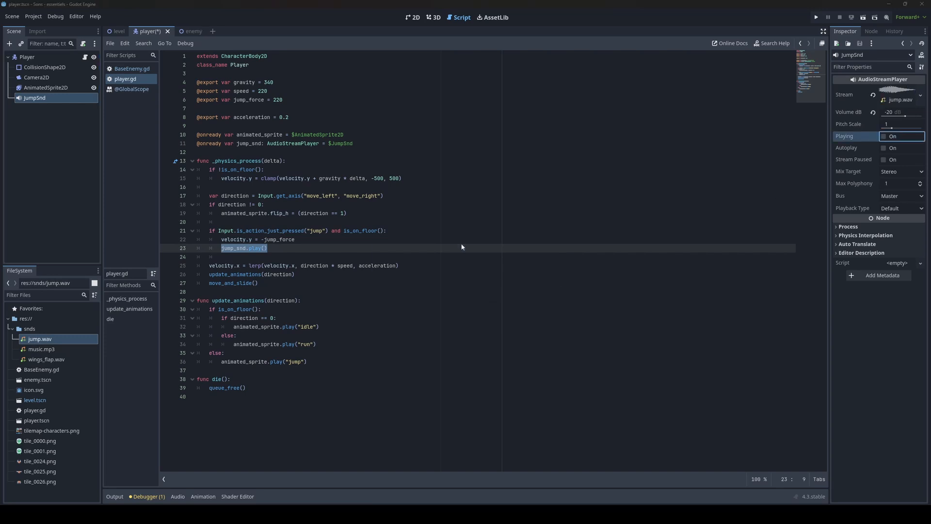
{"action": "key", "text": "Left"}
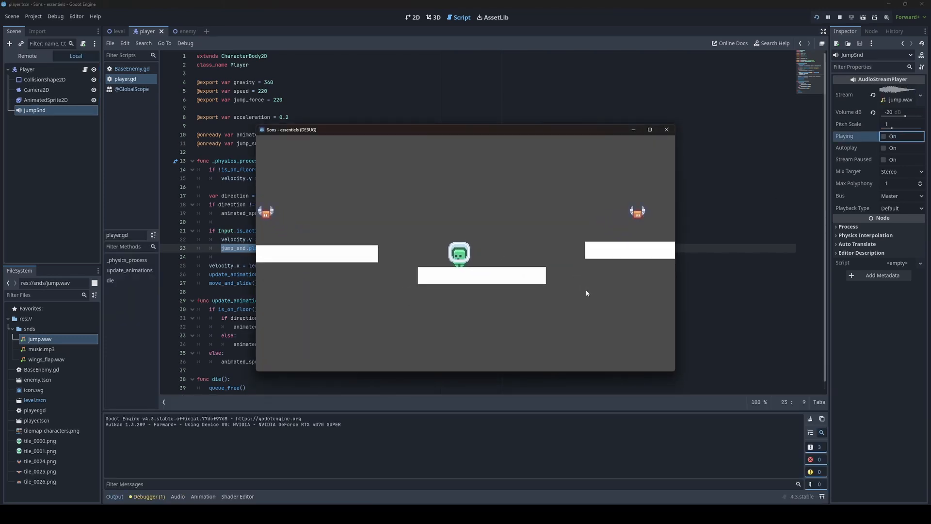
{"action": "key", "text": "space"}
{"action": "key", "text": "Left"}
{"action": "key", "text": "space"}
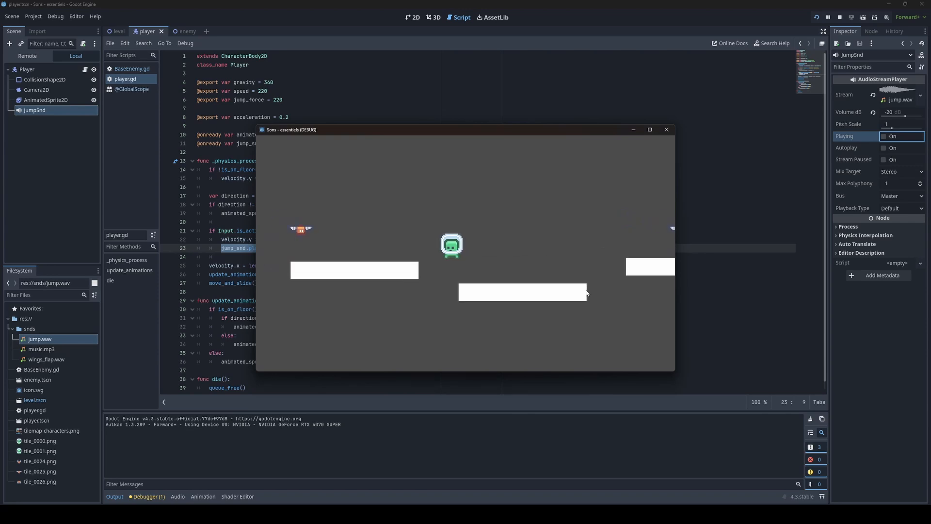
{"action": "key", "text": "Right"}
{"action": "key", "text": "space"}
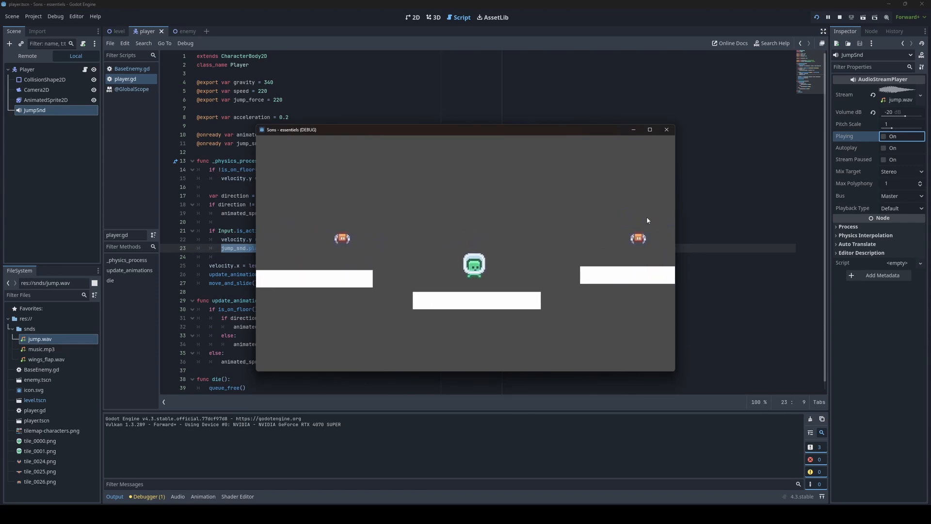
{"action": "key", "text": "space"}
{"action": "left_click", "coordinate": [666, 130]}
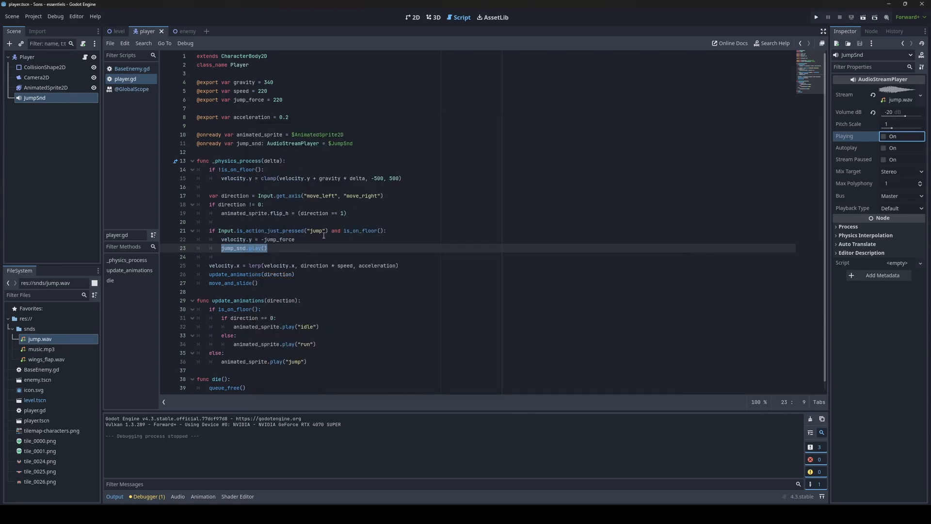
Step: Review the jump_snd declaration and the jump_snd.play() line in the player script
{"action": "left_click", "coordinate": [274, 256]}
{"action": "left_click", "coordinate": [415, 18]}
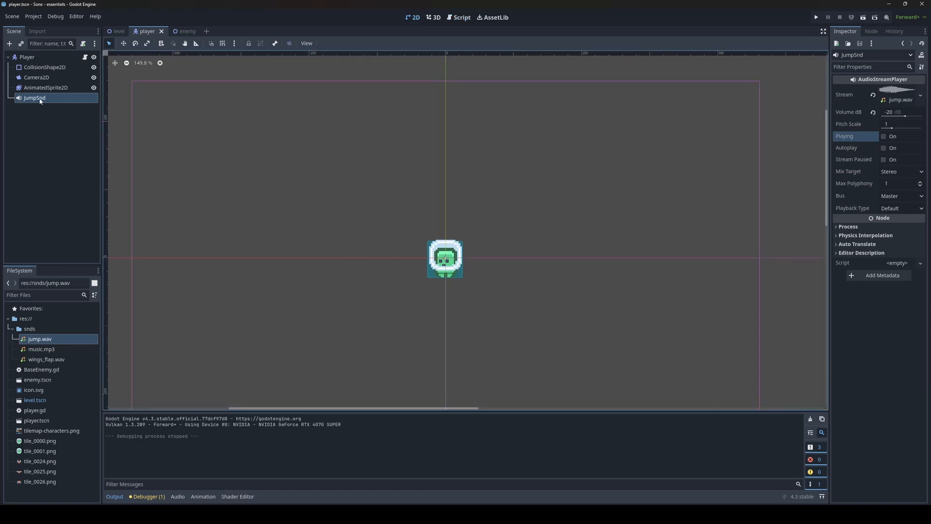
{"action": "left_click", "coordinate": [451, 18]}
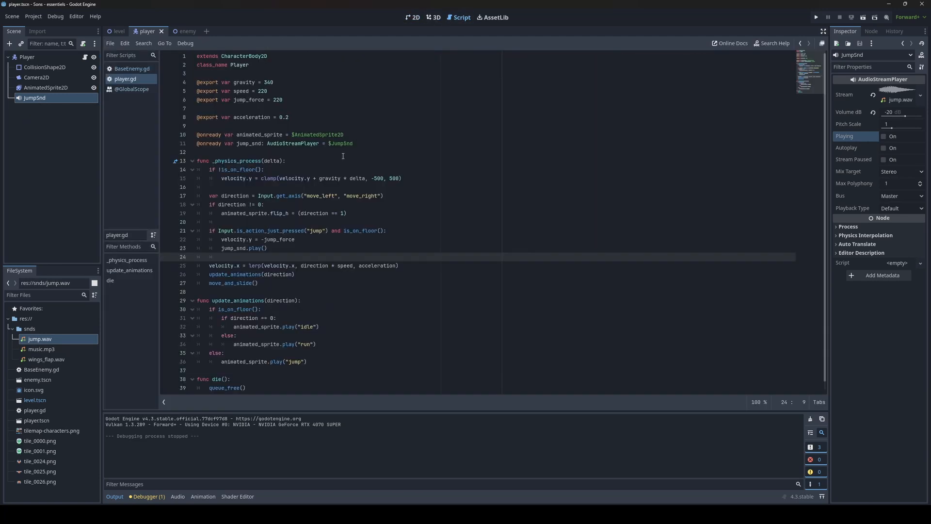
{"action": "left_click_drag", "start_coordinate": [354, 144], "coordinate": [196, 144]}
{"action": "left_click", "coordinate": [313, 150]}
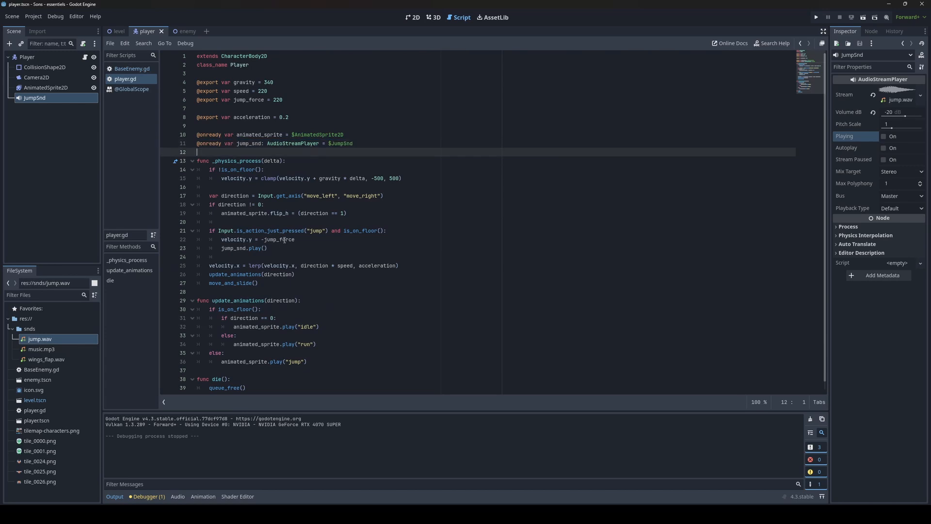
{"action": "left_click_drag", "start_coordinate": [278, 248], "coordinate": [219, 250]}
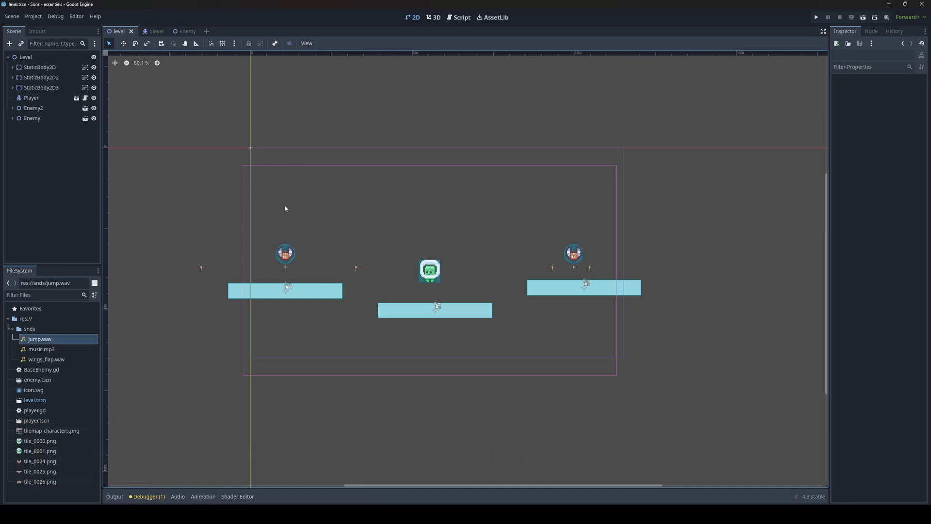
Step: Open the enemy scene and add an AudioStreamPlayer2D node to it
{"action": "left_click", "coordinate": [185, 32]}
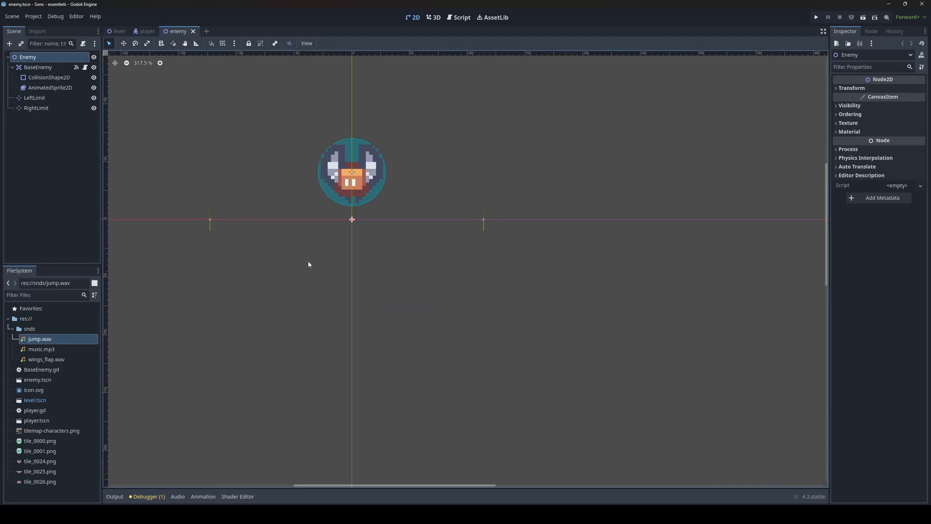
{"action": "middle_click_drag", "start_coordinate": [305, 143], "coordinate": [359, 222]}
{"action": "scroll", "coordinate": [361, 216], "scroll_direction": "down", "scroll_amount": 1}
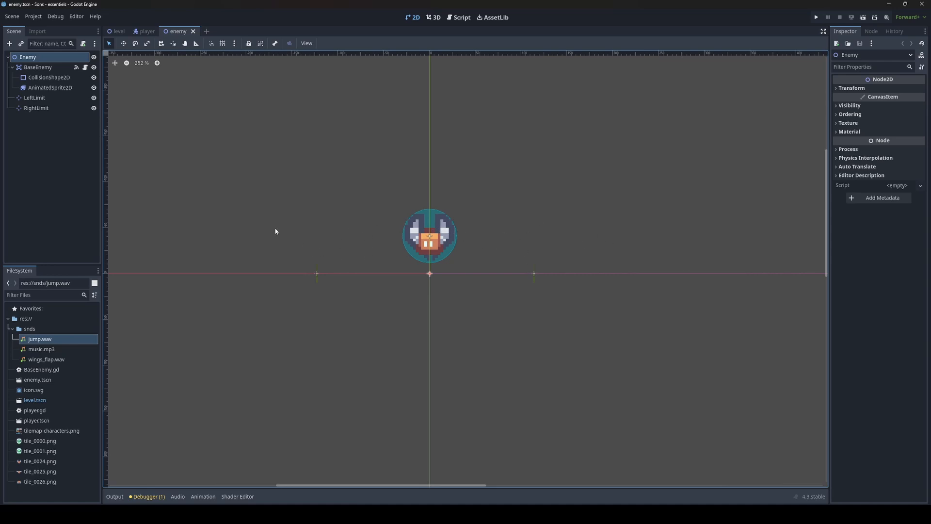
{"action": "middle_click_drag", "start_coordinate": [291, 224], "coordinate": [292, 230]}
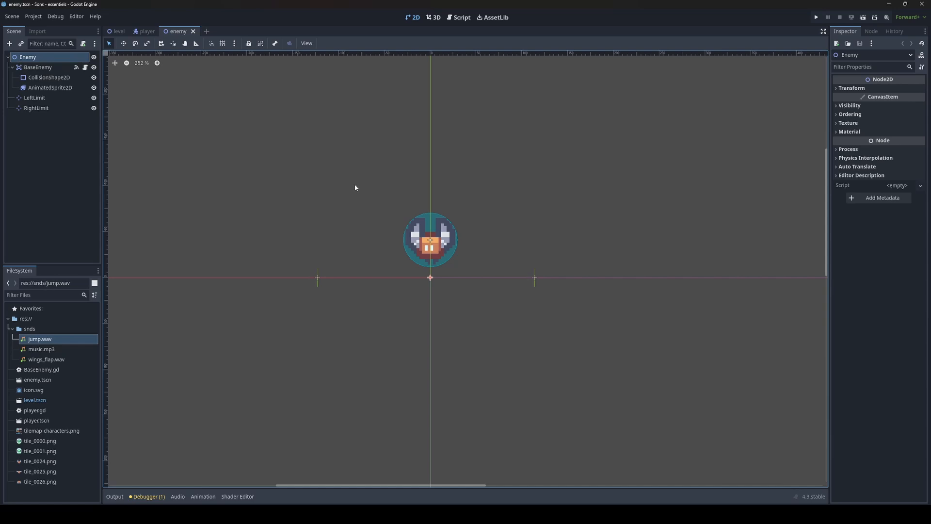
{"action": "key", "text": "ctrl+a"}
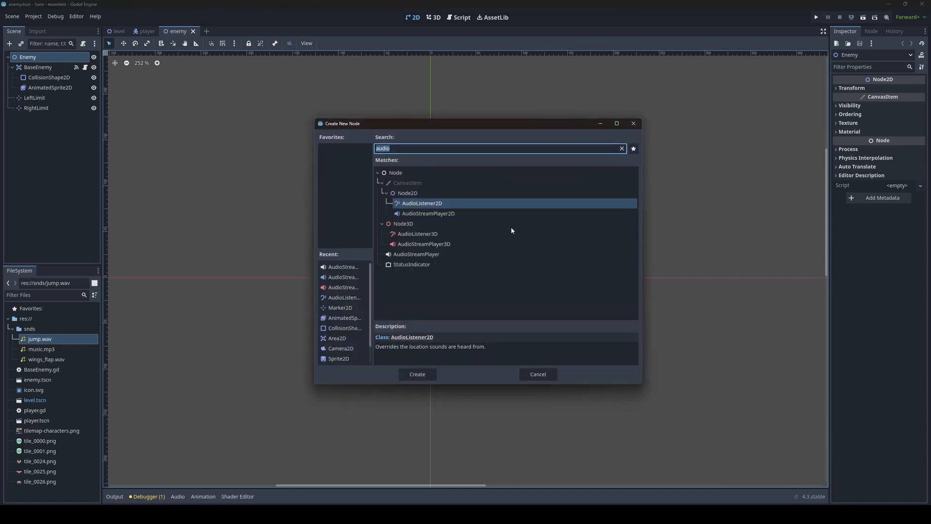
{"action": "left_click", "coordinate": [406, 215]}
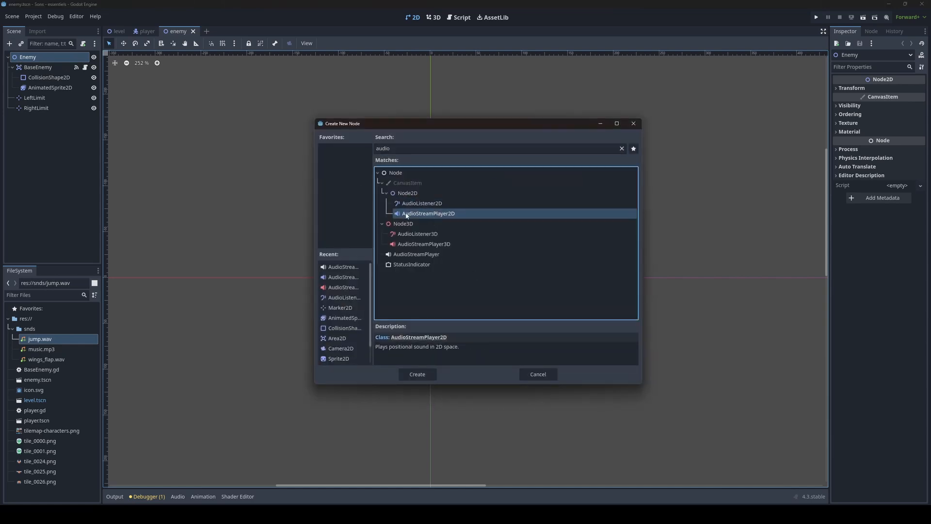
{"action": "double_click", "coordinate": [432, 215]}
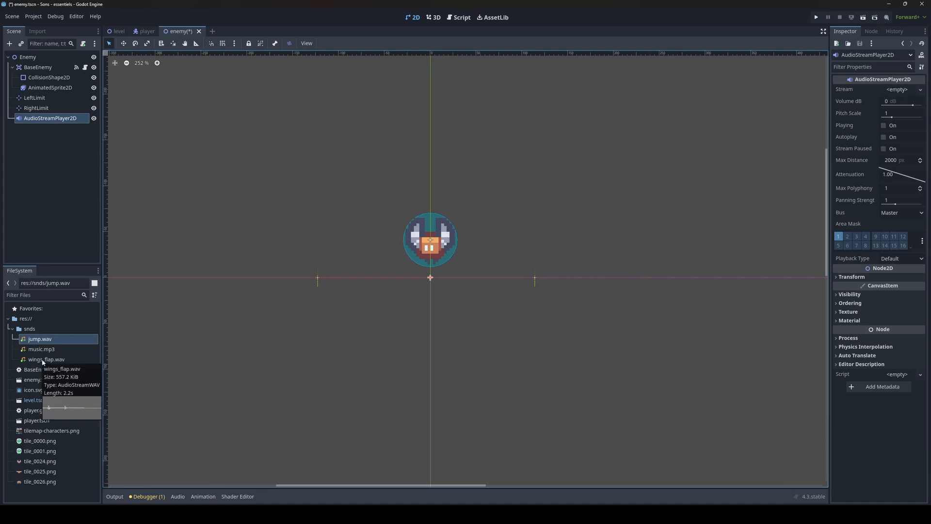
Step: Assign wings_flap.wav as the AudioStreamPlayer2D stream, preview it, and enable Autoplay
{"action": "left_click_drag", "start_coordinate": [41, 360], "coordinate": [910, 92]}
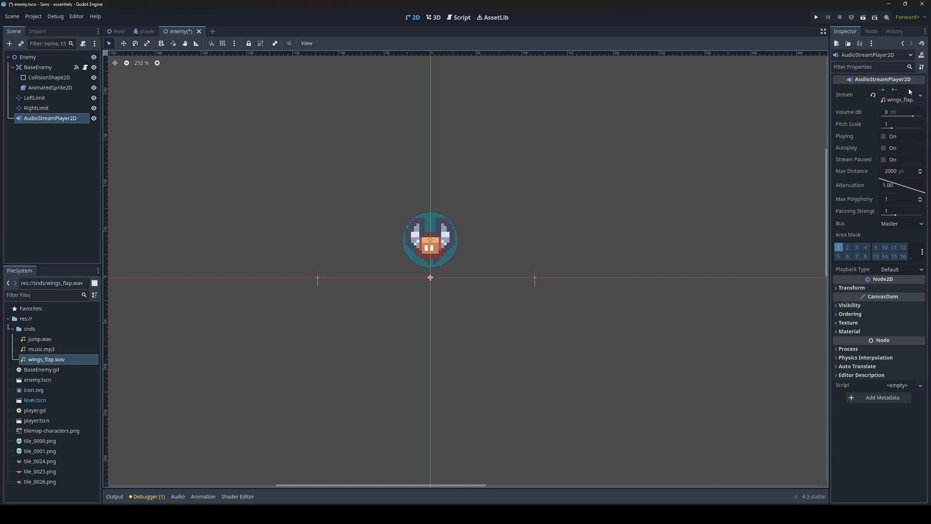
{"action": "left_click", "coordinate": [884, 137]}
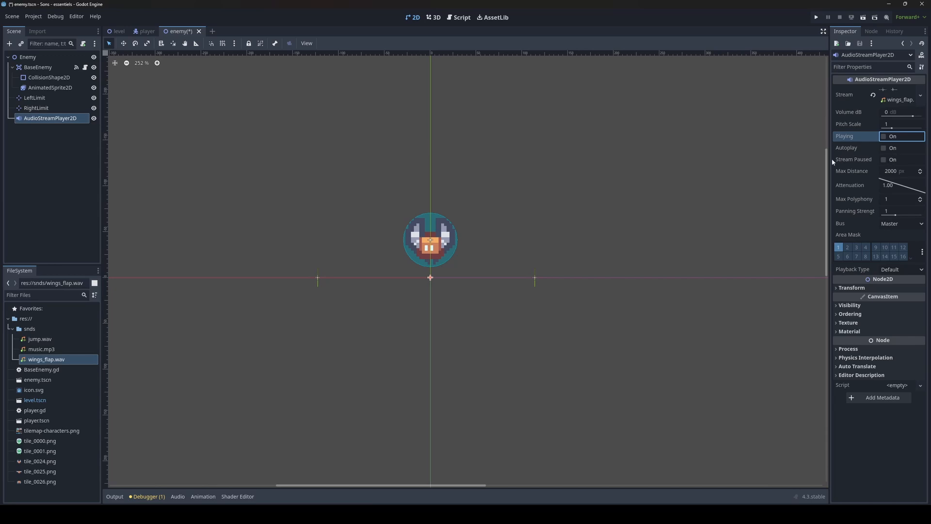
{"action": "left_click", "coordinate": [884, 148]}
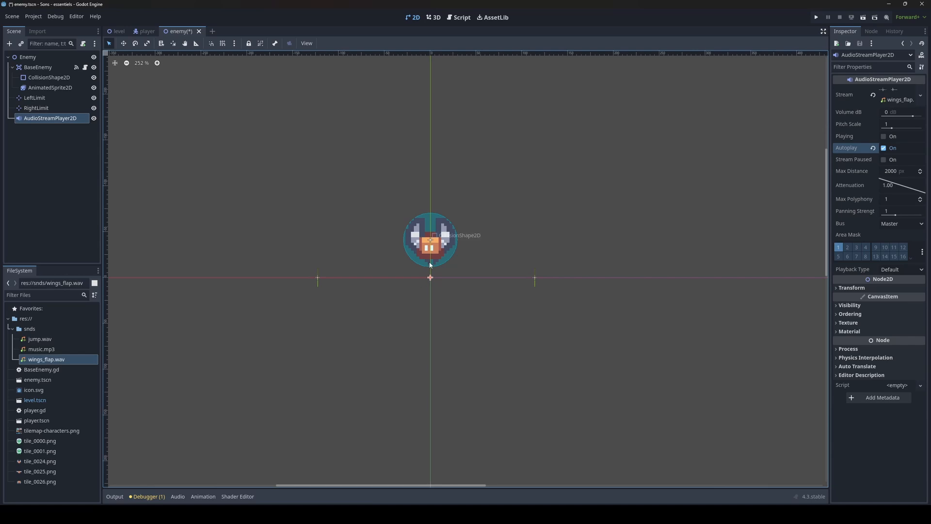
Step: Run the game to hear the enemy wing sound, close the game window, and return to the enemy scene
{"action": "key", "text": "F5"}
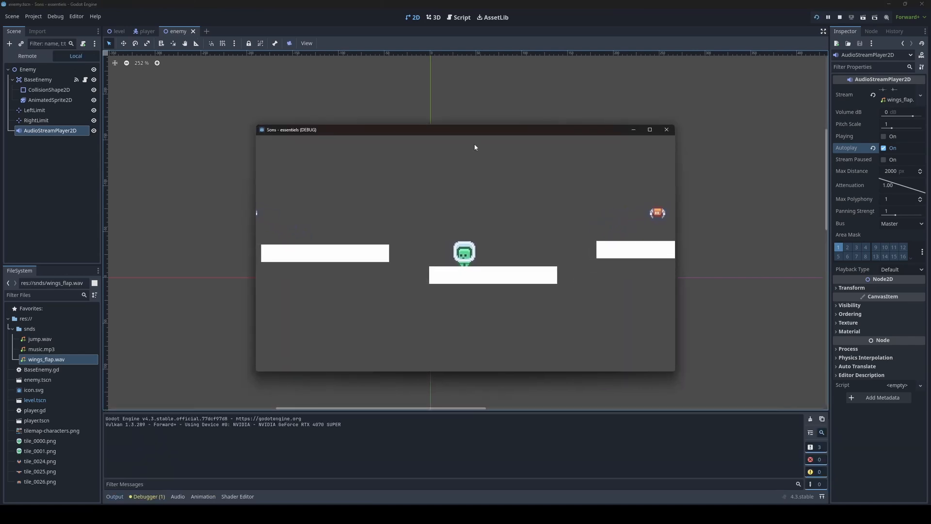
{"action": "left_click", "coordinate": [667, 130]}
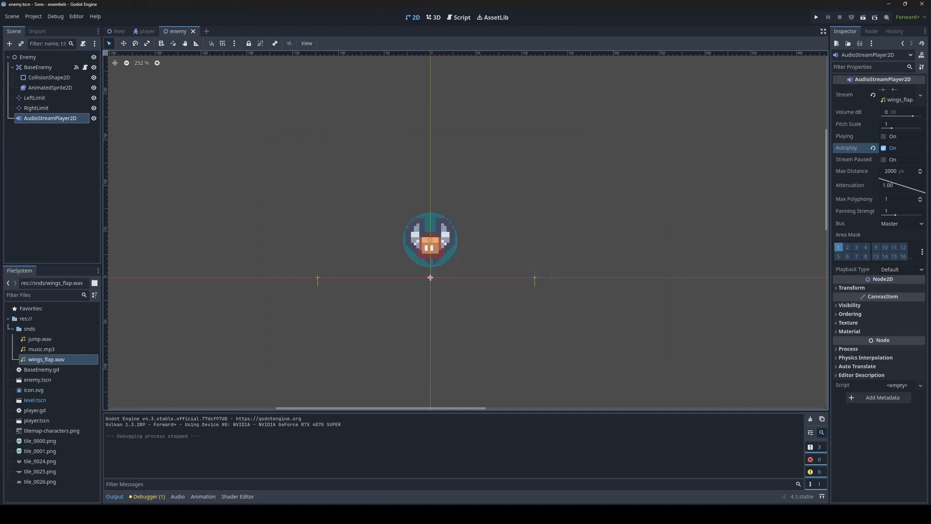
{"action": "left_click", "coordinate": [118, 31]}
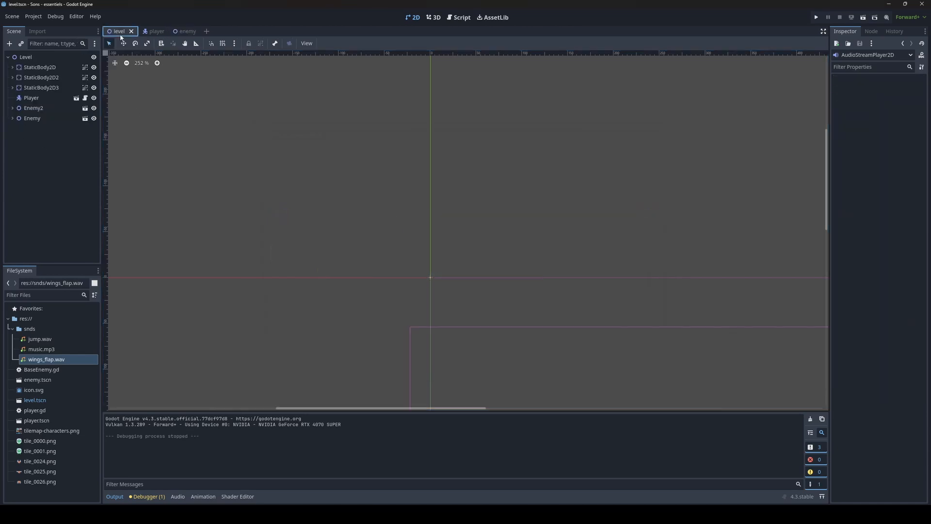
{"action": "left_click", "coordinate": [185, 31]}
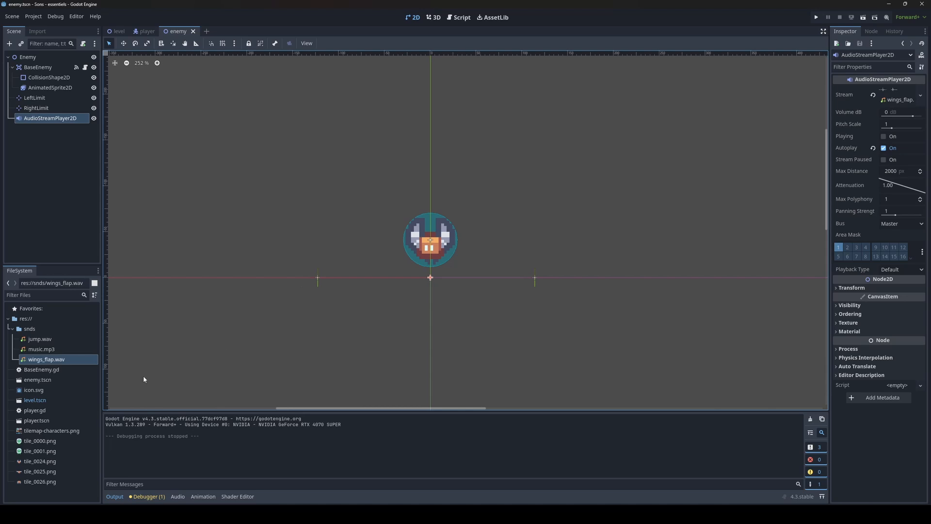
Step: Set the wings_flap.wav import Loop Mode to Forward and reimport the sound
{"action": "middle_click_drag", "start_coordinate": [378, 253], "coordinate": [380, 255]}
{"action": "left_click", "coordinate": [41, 363]}
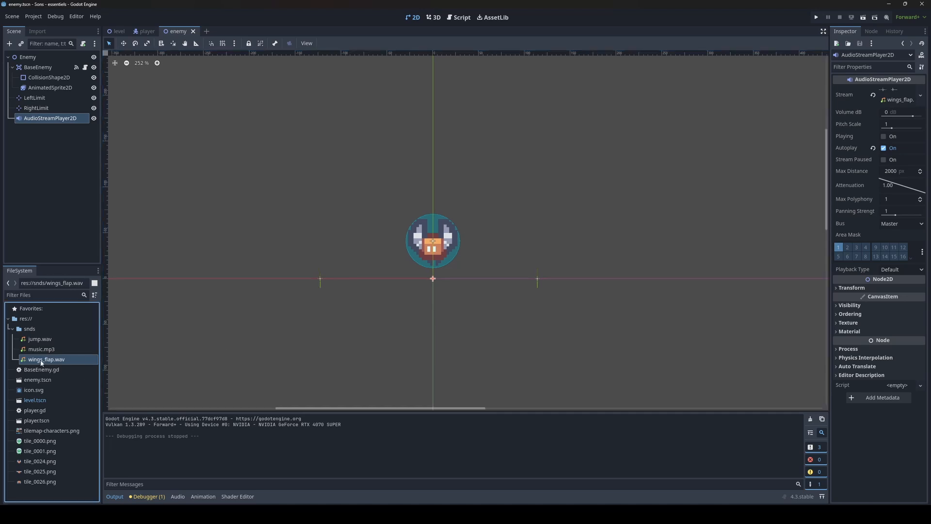
{"action": "left_click", "coordinate": [38, 32]}
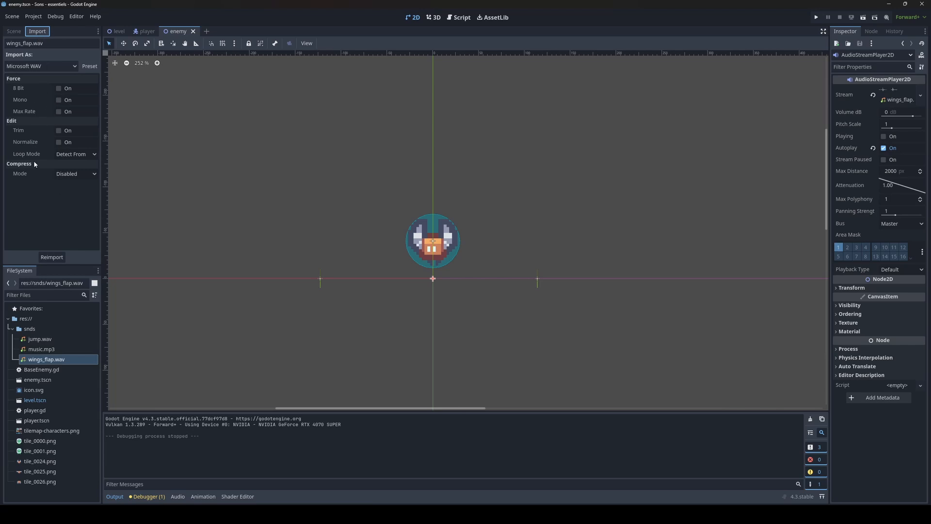
{"action": "left_click", "coordinate": [75, 154]}
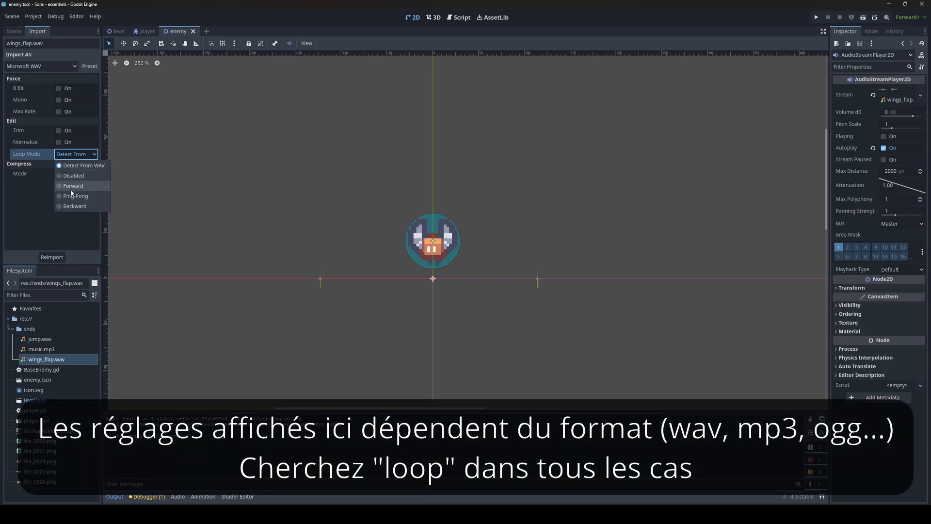
{"action": "left_click", "coordinate": [71, 189]}
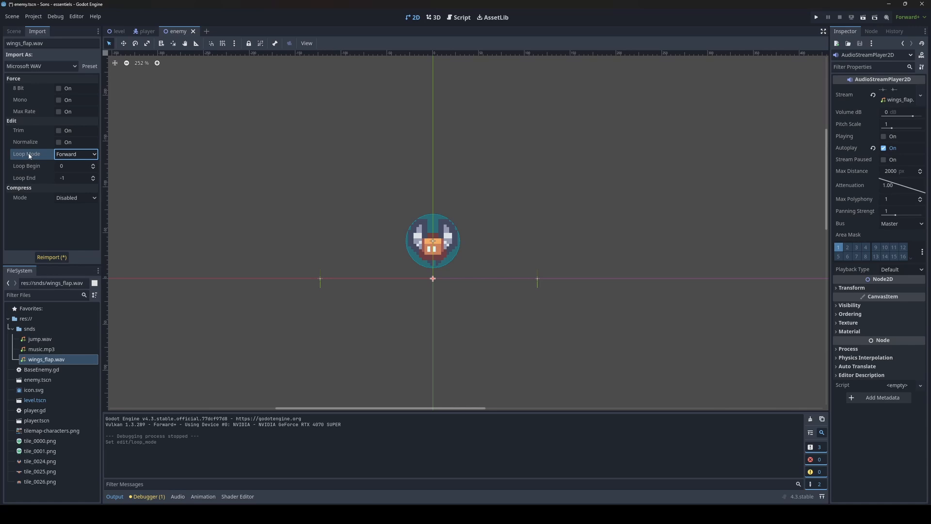
{"action": "left_click", "coordinate": [75, 154]}
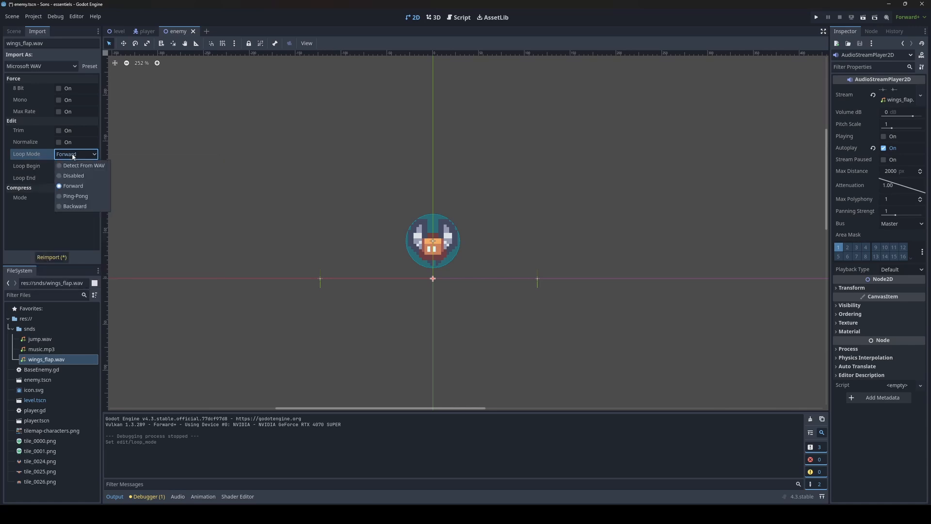
{"action": "left_click", "coordinate": [71, 188]}
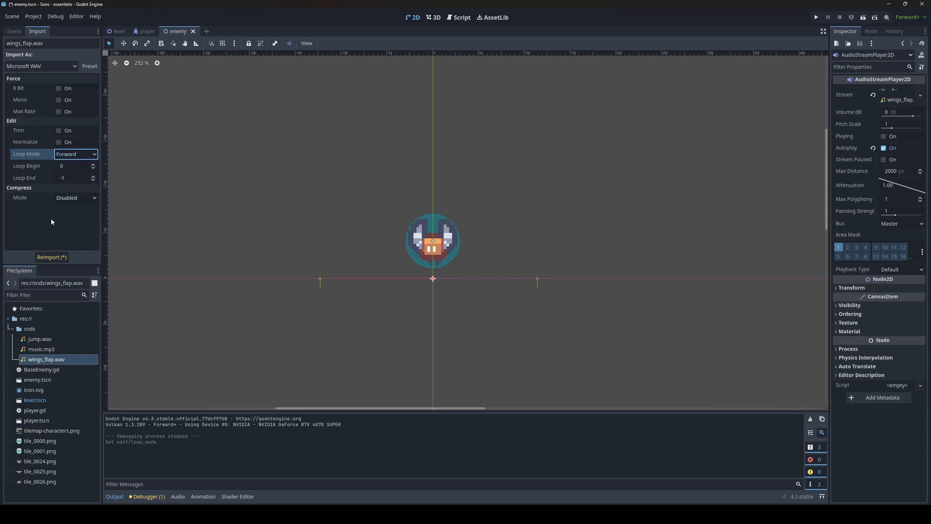
{"action": "left_click", "coordinate": [43, 259]}
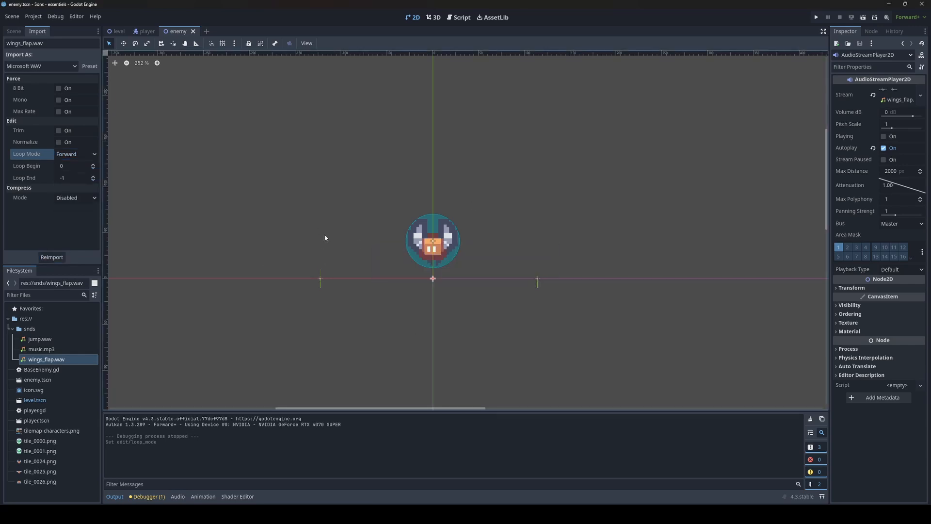
Step: Run the game, move and jump the player to listen to the looping wing sound, then close the game window
{"action": "key", "text": "F5"}
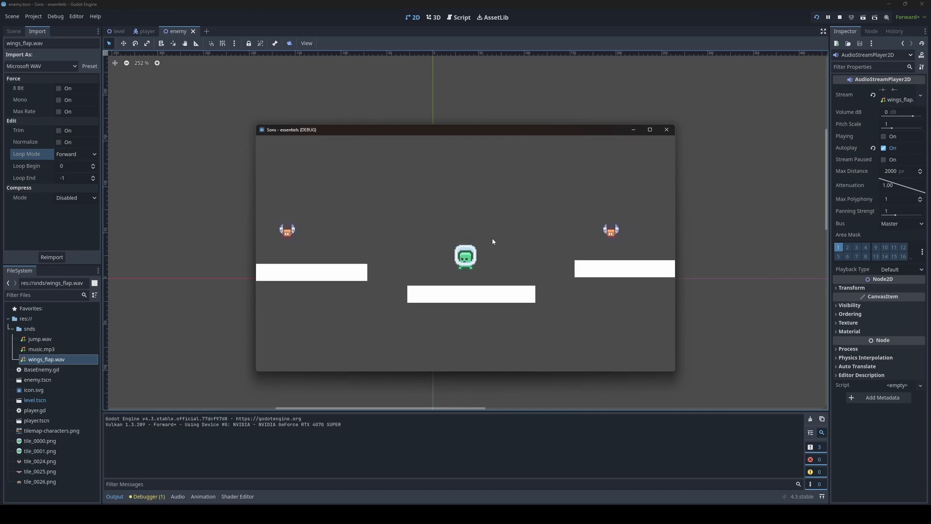
{"action": "key", "text": "Left"}
{"action": "key", "text": "Left"}
{"action": "key", "text": "space"}
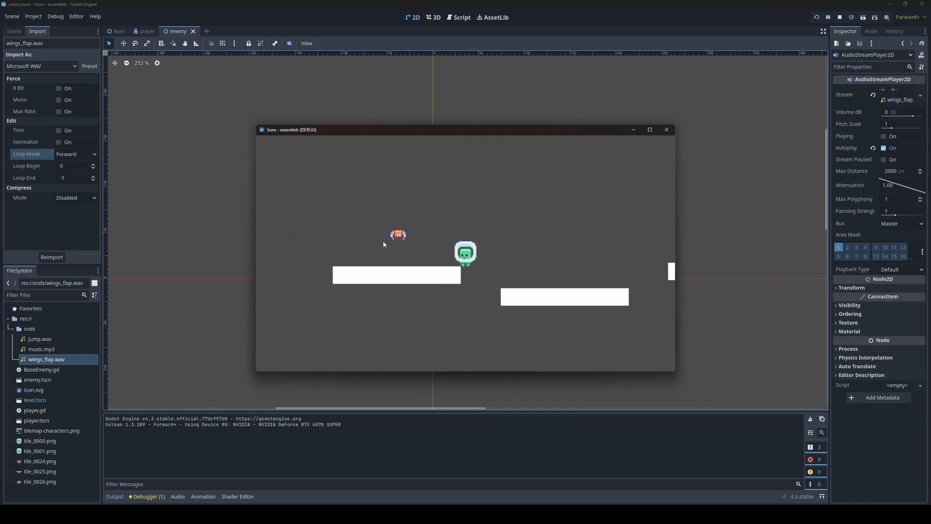
{"action": "key", "text": "Right"}
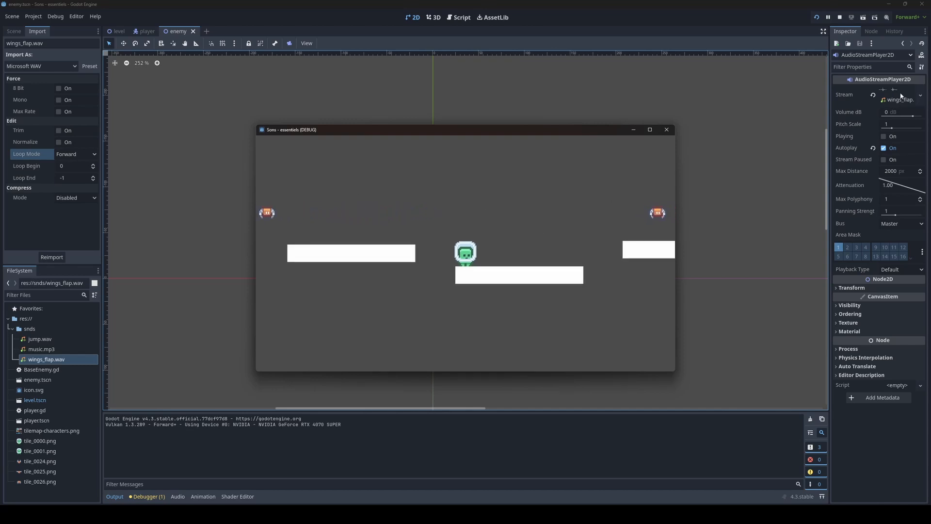
{"action": "key", "text": "Left"}
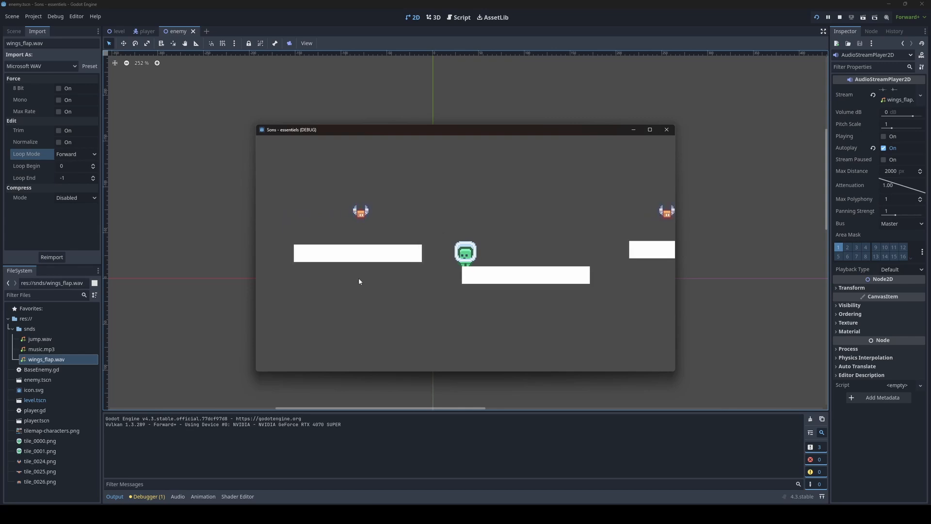
{"action": "key", "text": "Right"}
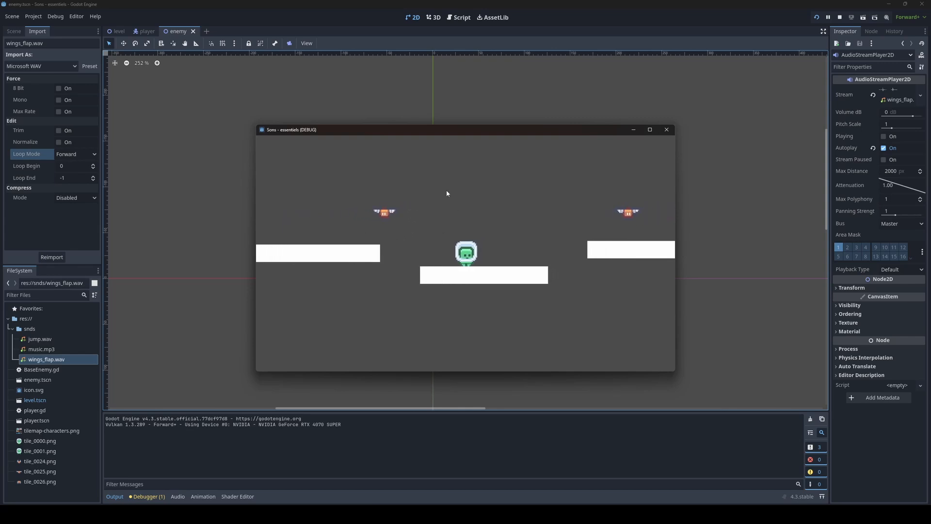
{"action": "key", "text": "Left"}
{"action": "key", "text": "space"}
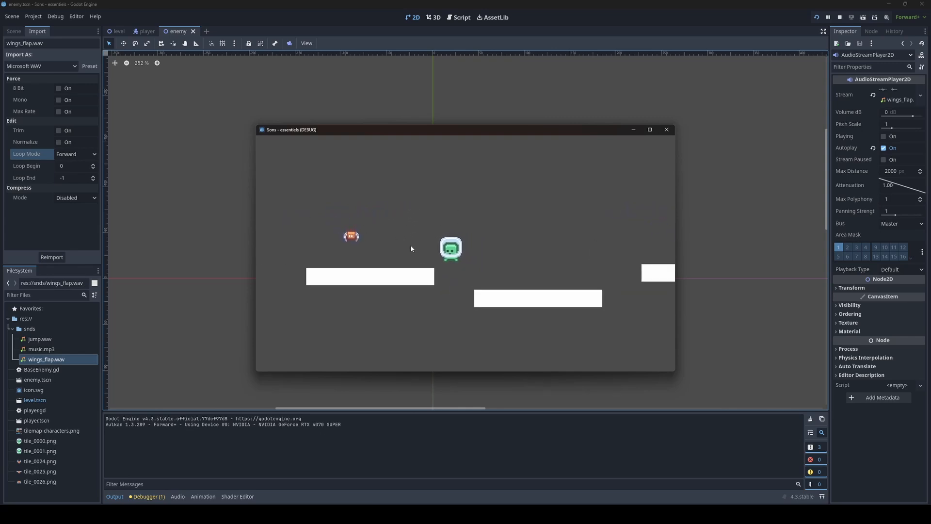
{"action": "key", "text": "Left"}
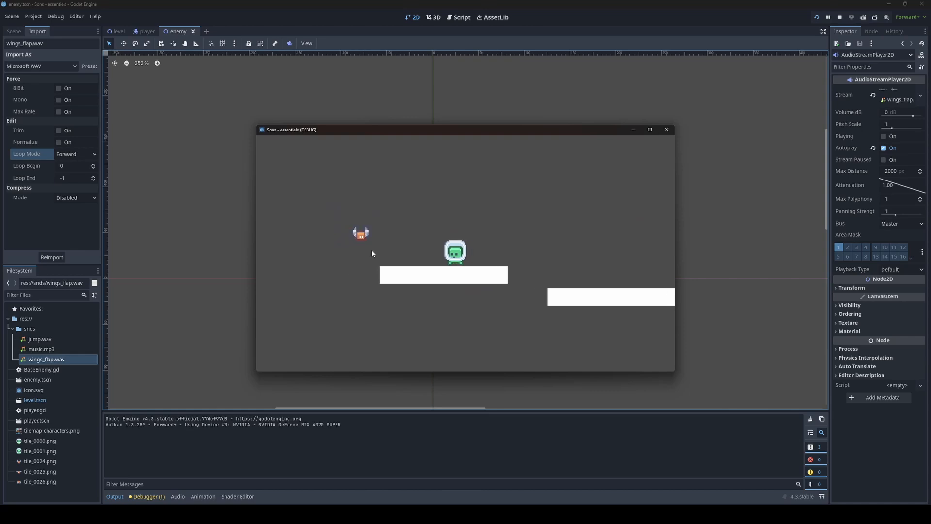
{"action": "key", "text": "Right"}
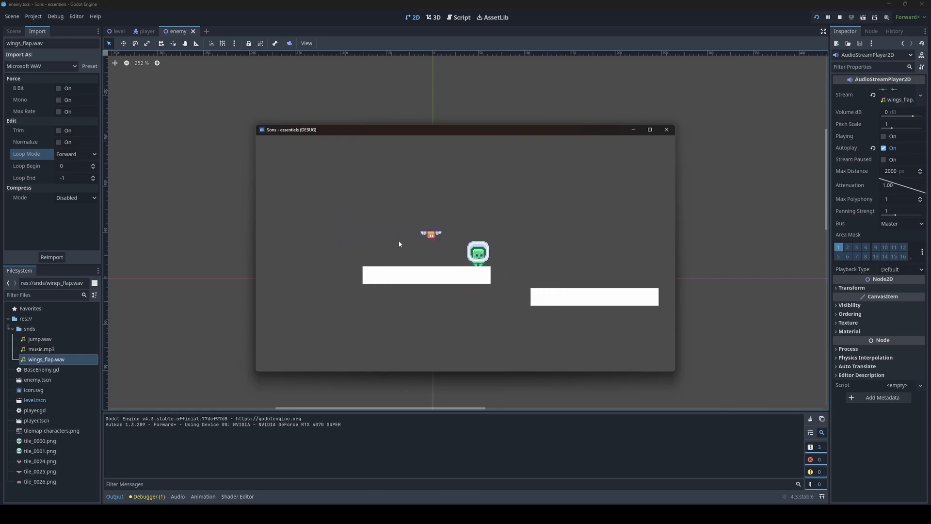
{"action": "key", "text": "Right"}
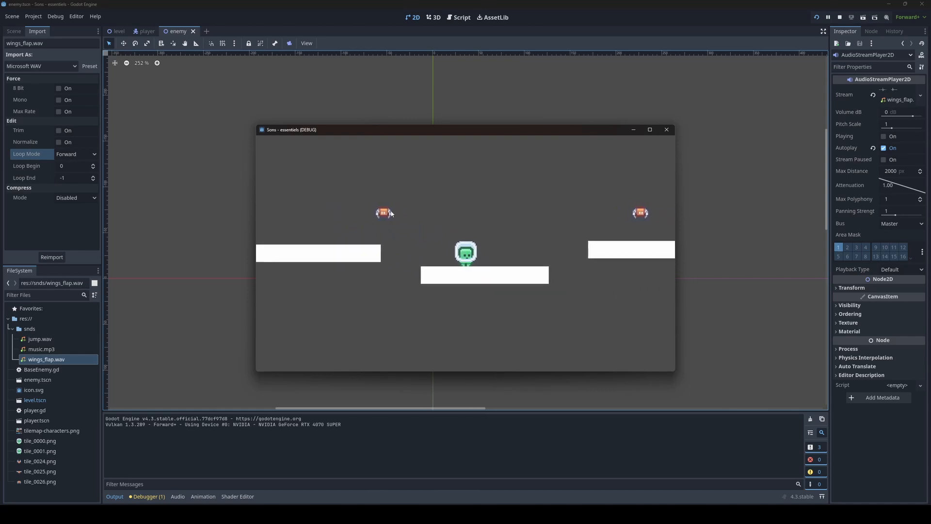
{"action": "key", "text": "Right"}
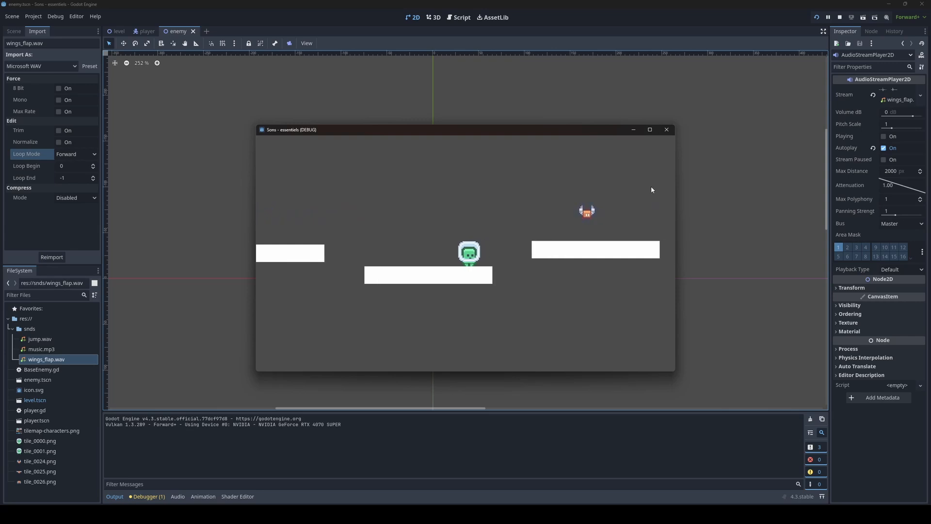
{"action": "left_click", "coordinate": [671, 131]}
Step: Delete the Enemy2 instance from the level scene
{"action": "left_click", "coordinate": [114, 31]}
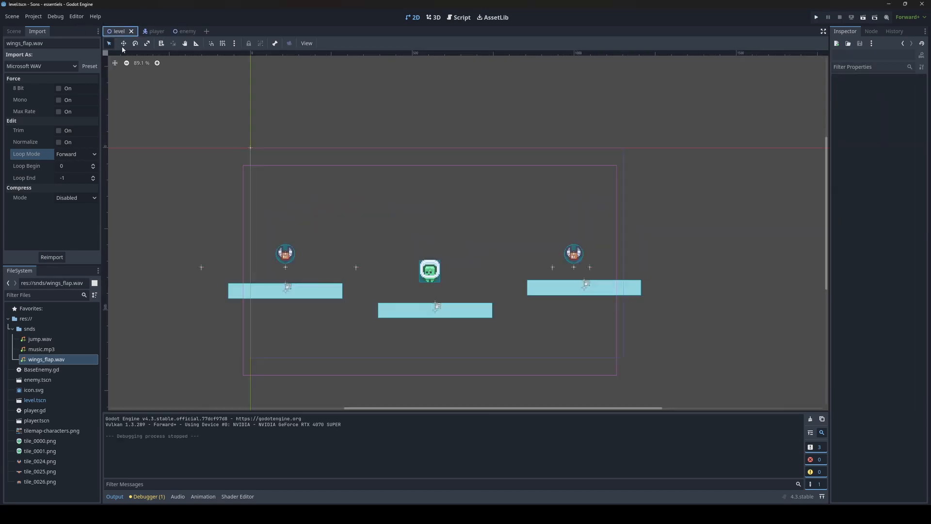
{"action": "left_click", "coordinate": [14, 31]}
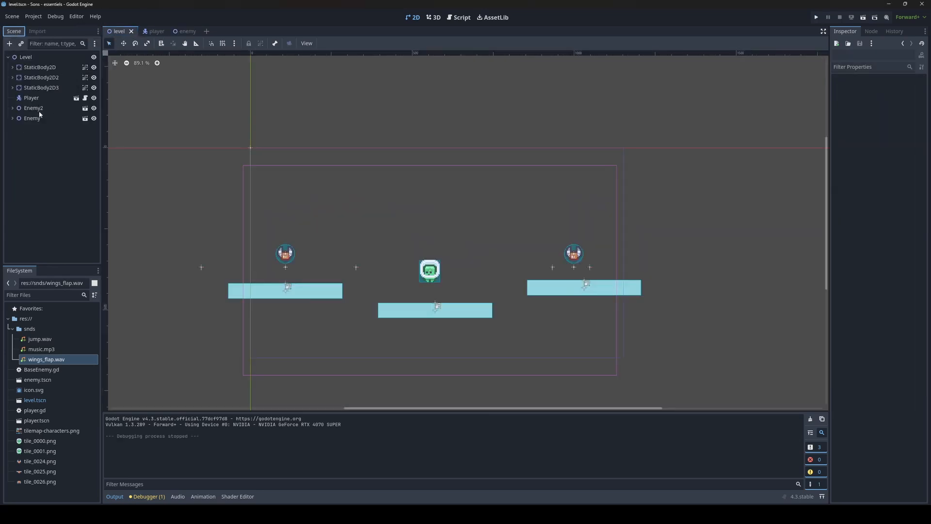
{"action": "left_click", "coordinate": [39, 108]}
{"action": "key", "text": "Delete"}
{"action": "key", "text": "Return"}
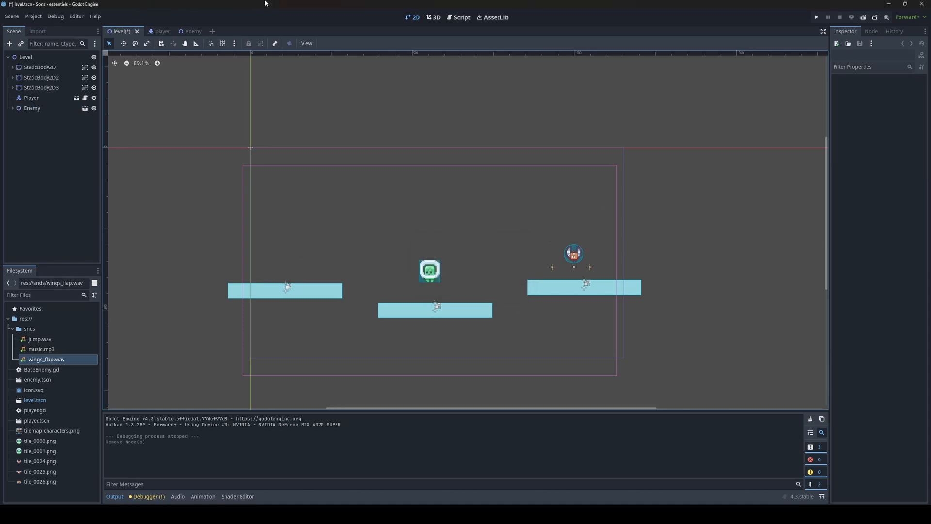
Step: Set the enemy AudioStreamPlayer2D's Max Distance to 500 px and save the scene
{"action": "left_click", "coordinate": [191, 31]}
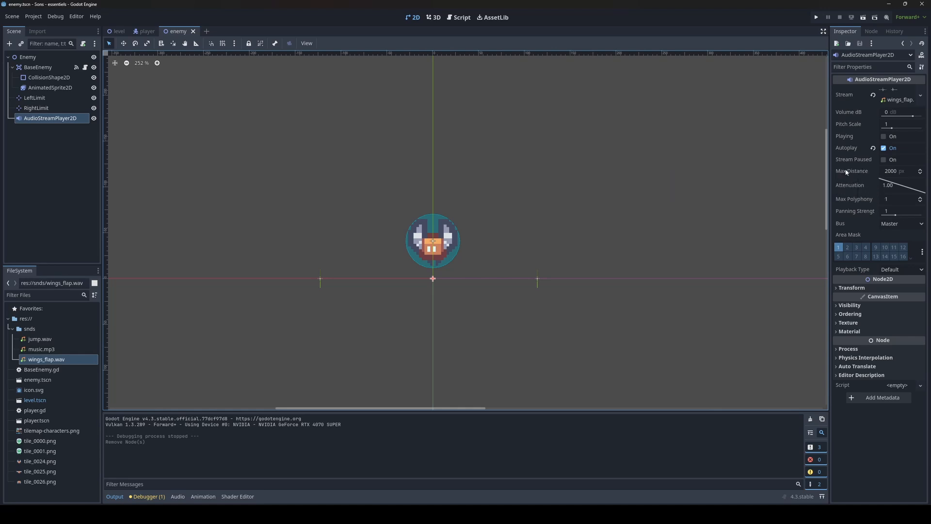
{"action": "left_click", "coordinate": [905, 170]}
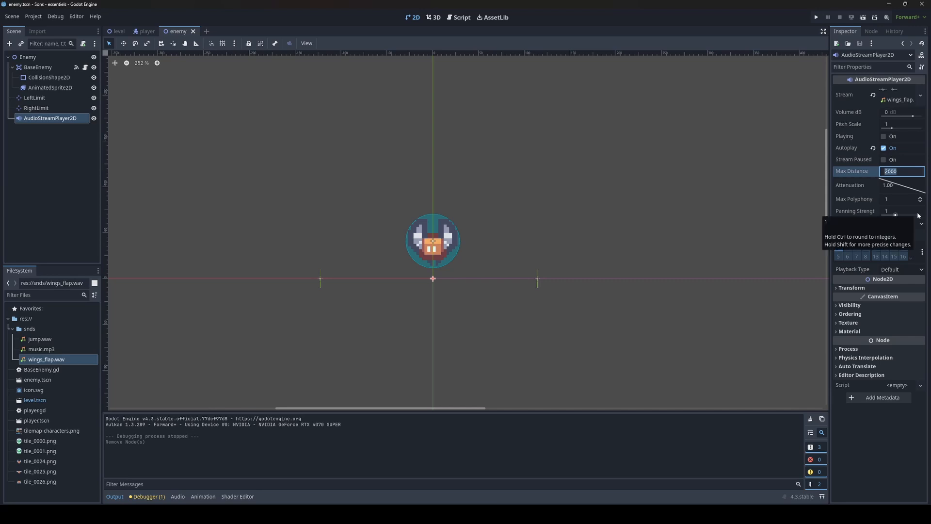
{"action": "type", "text": "500"}
{"action": "key", "text": "Return"}
{"action": "key", "text": "ctrl+s"}
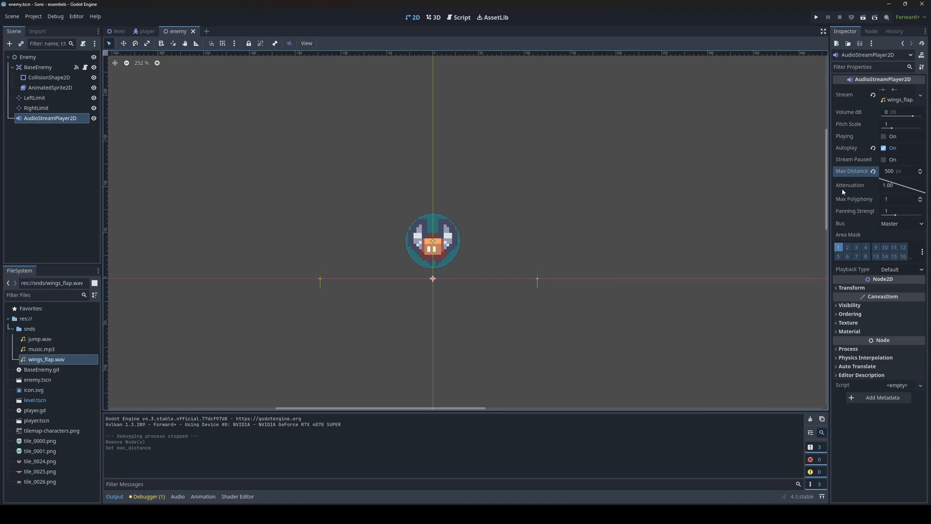
Step: Set the AudioStreamPlayer2D's Attenuation to 2.00
{"action": "mouse_move", "coordinate": [854, 187]}
{"action": "left_click_drag", "start_coordinate": [915, 191], "coordinate": [901, 187]}
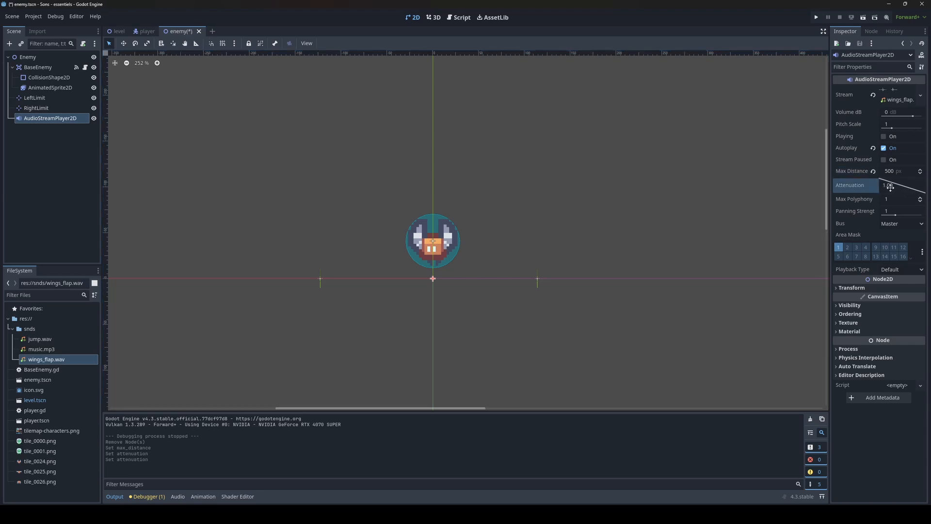
{"action": "left_click", "coordinate": [902, 184]}
{"action": "type", "text": "3"}
{"action": "key", "text": "Return"}
{"action": "left_click", "coordinate": [872, 187]}
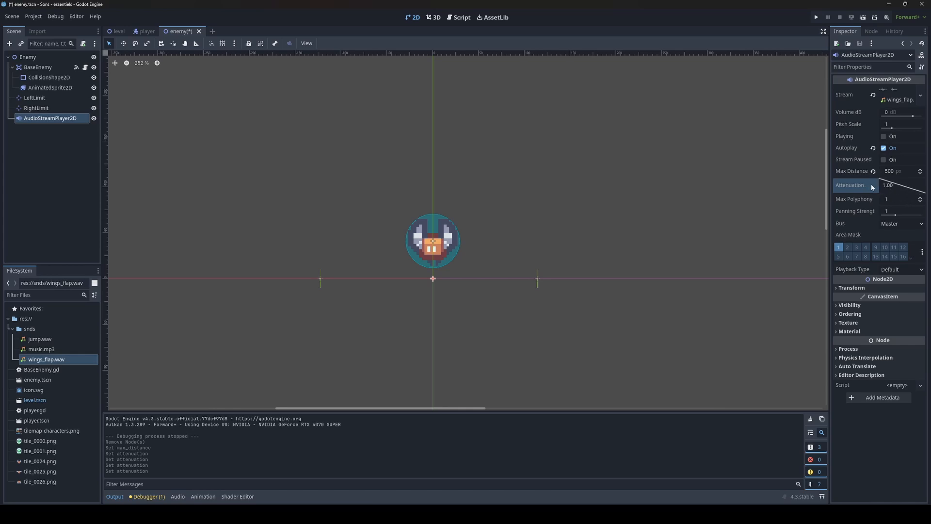
{"action": "double_click", "coordinate": [902, 186]}
{"action": "key", "text": "Return"}
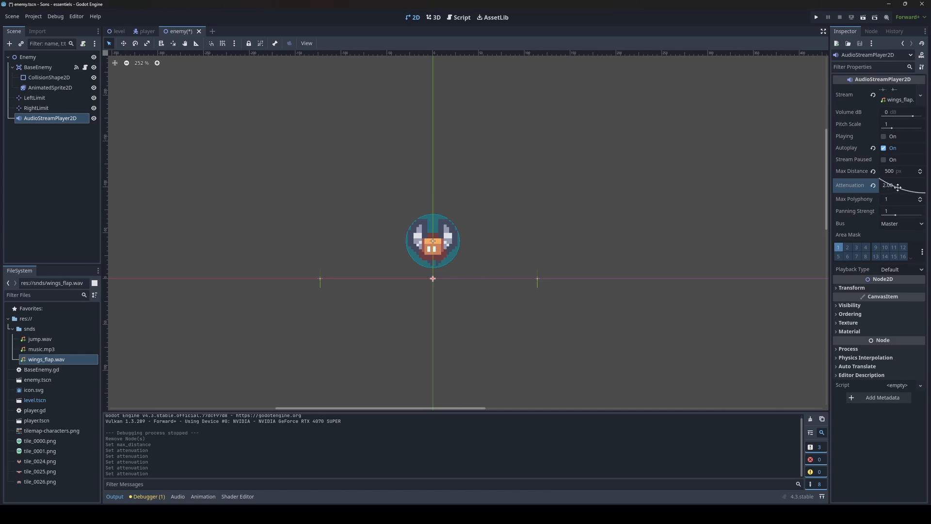
Step: Run the game, move the player toward and away from the enemy to hear the attenuation, then close it
{"action": "key", "text": "F5"}
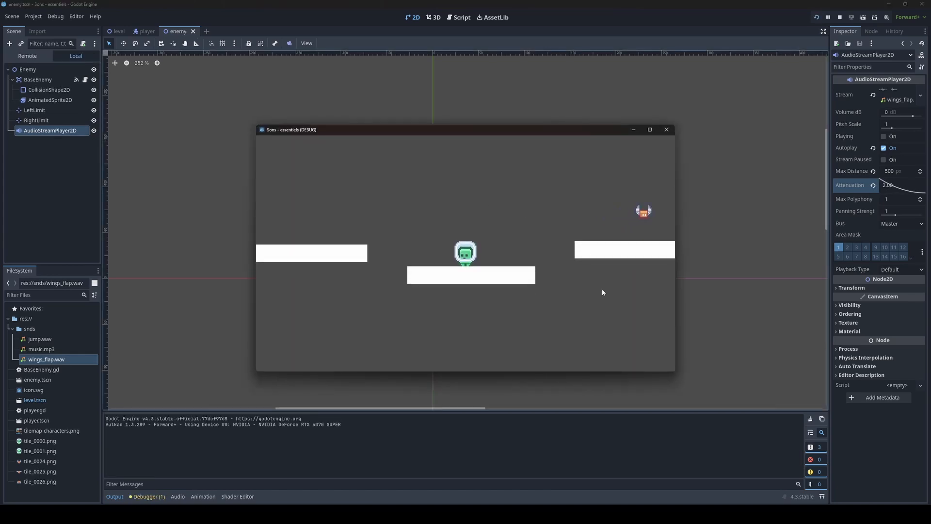
{"action": "key", "text": "Right"}
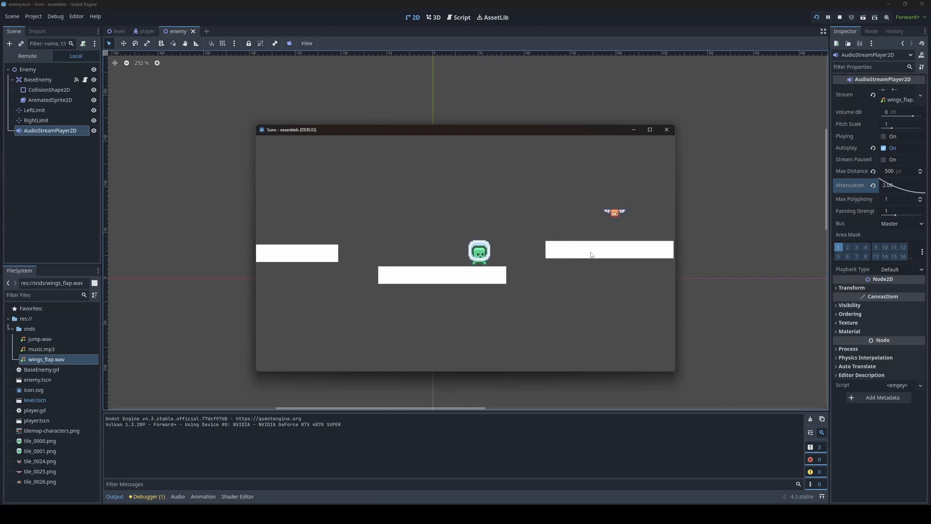
{"action": "key", "text": "space"}
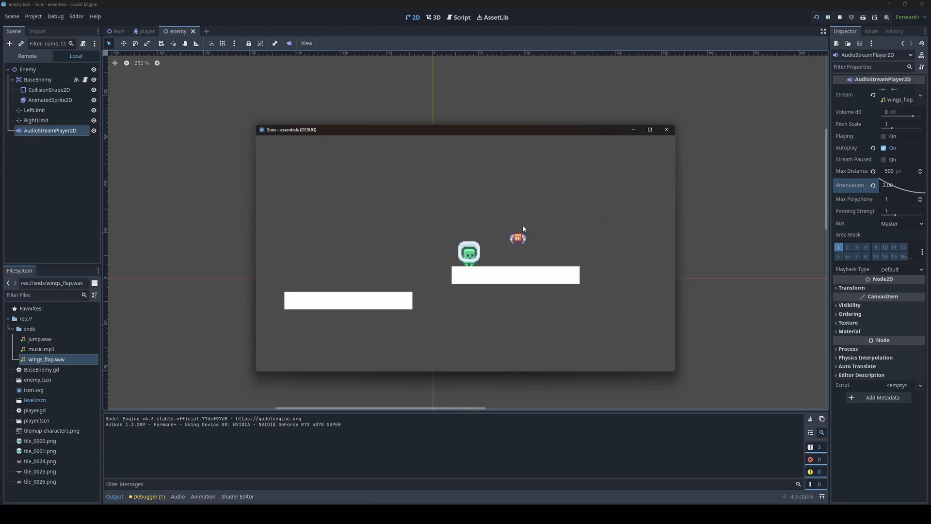
{"action": "key", "text": "Left"}
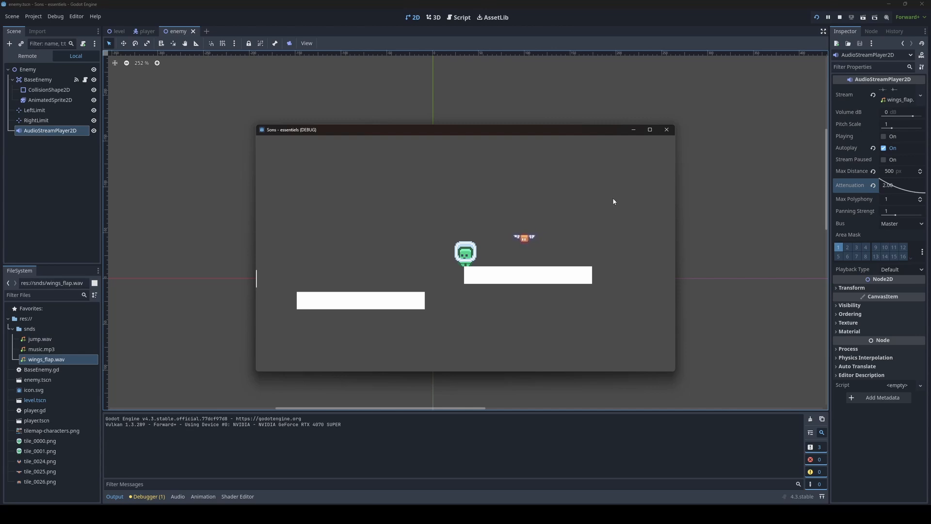
{"action": "key", "text": "Right"}
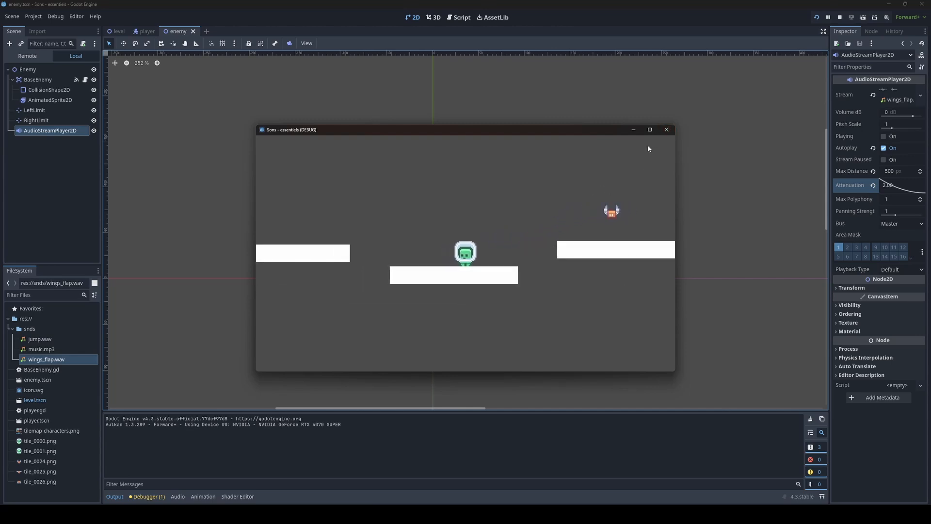
{"action": "left_click", "coordinate": [667, 130]}
Step: Set the enemy AudioStreamPlayer2D's Max Distance to 1000 px and test it by running the game and moving past the enemy
{"action": "left_click", "coordinate": [909, 172]}
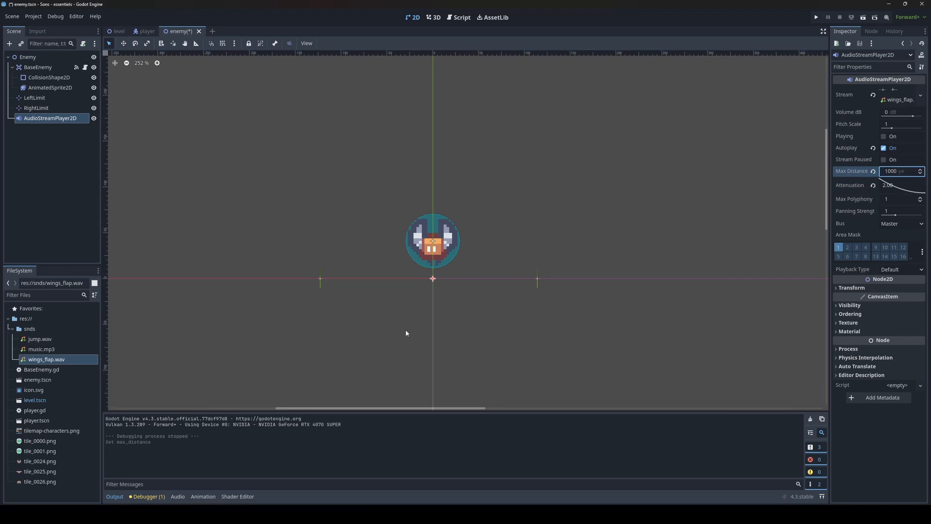
{"action": "key", "text": "F5"}
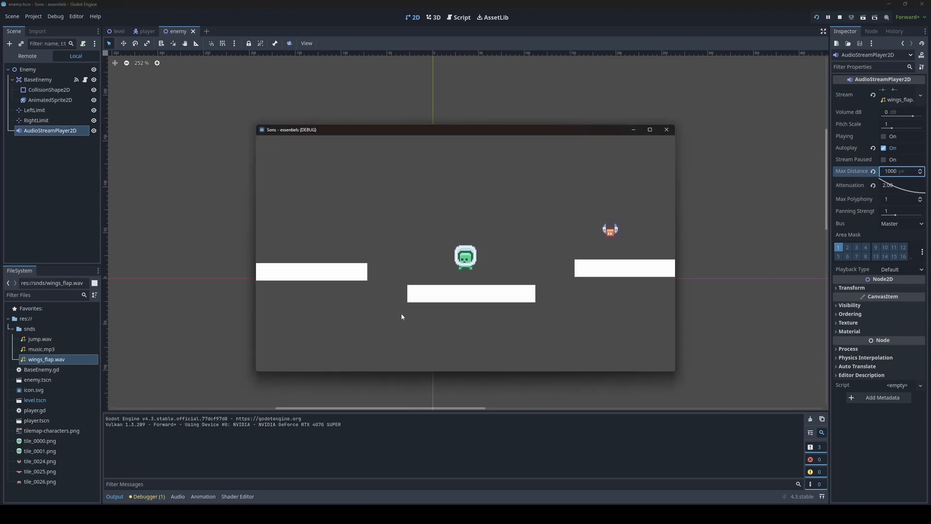
{"action": "key", "text": "Left"}
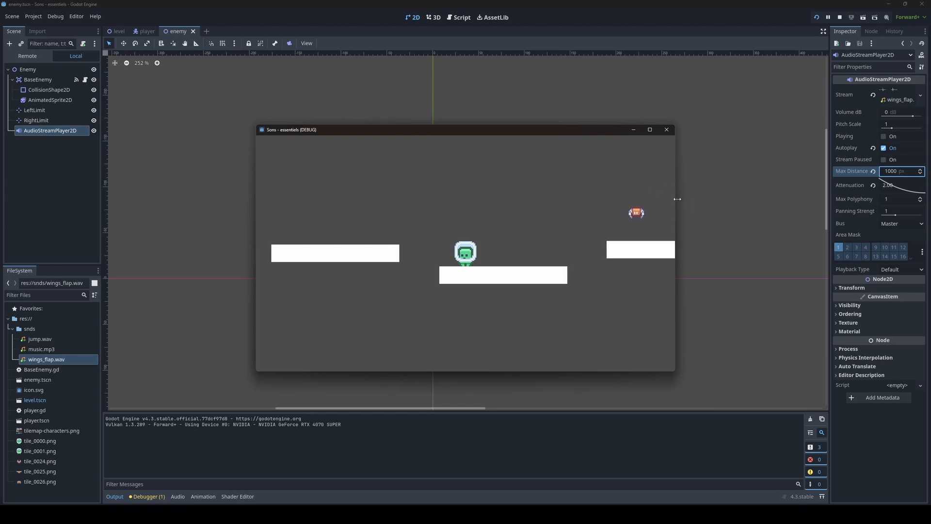
{"action": "key", "text": "Right"}
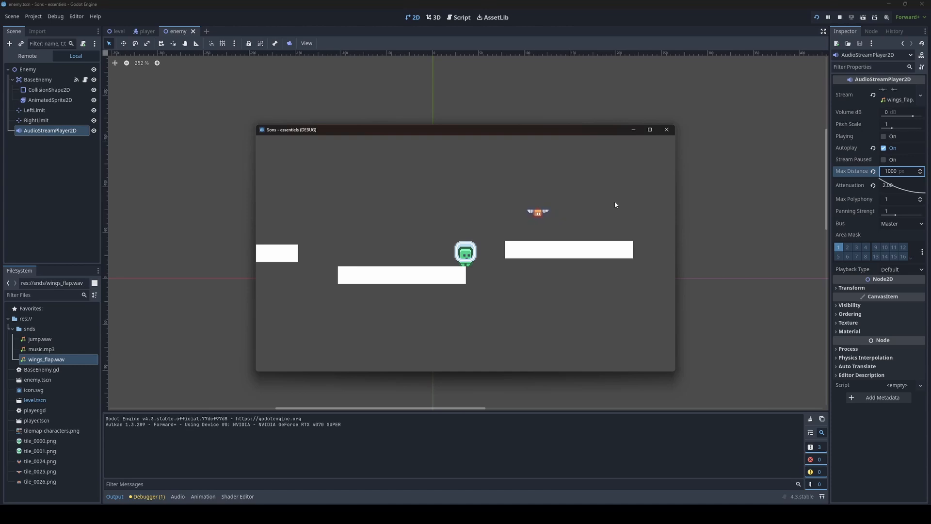
{"action": "key", "text": "space"}
{"action": "key", "text": "Right"}
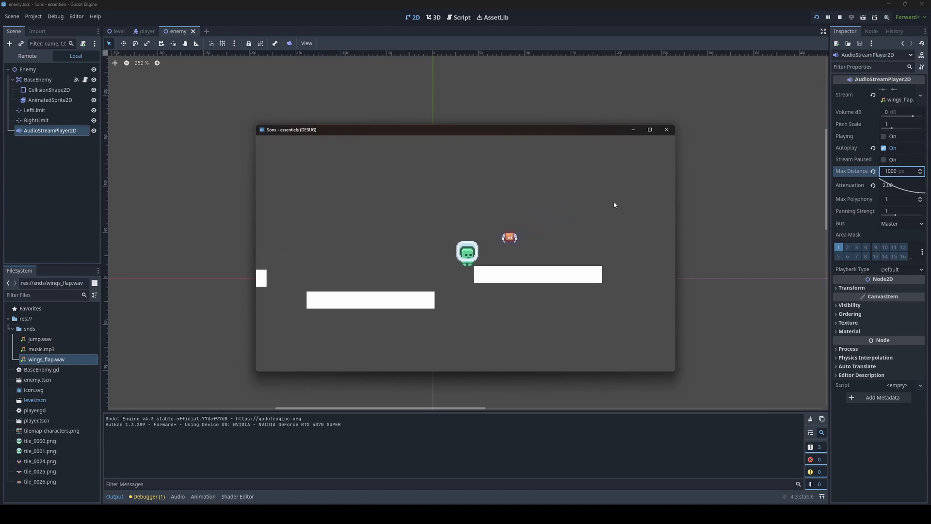
{"action": "key", "text": "Right"}
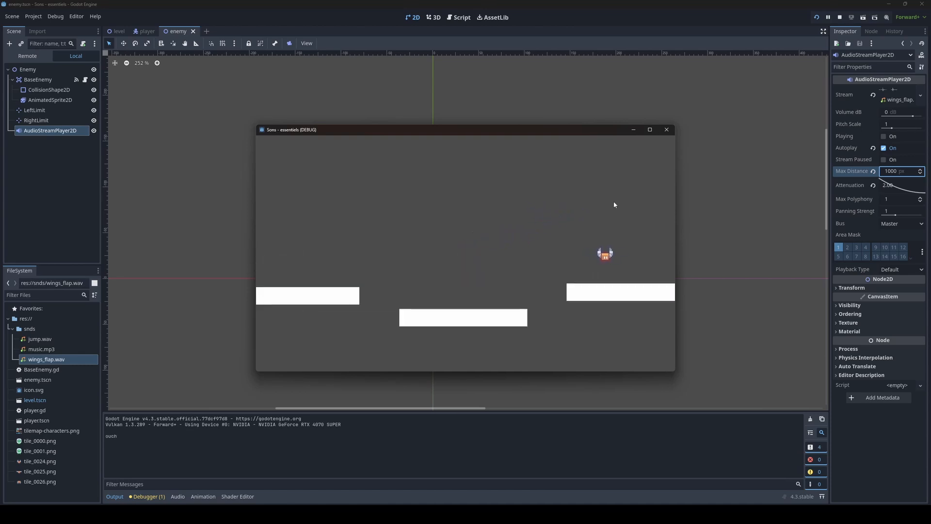
{"action": "left_click", "coordinate": [666, 130]}
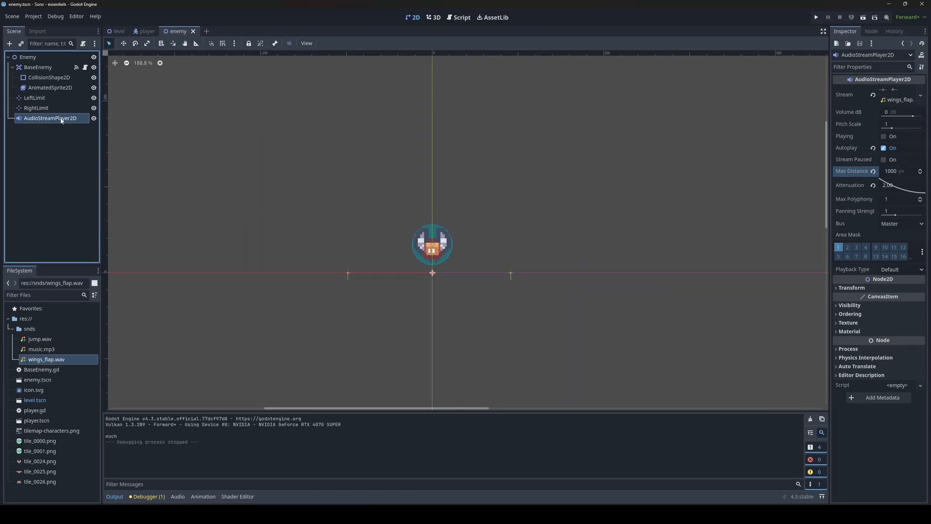
Step: Review the player script's jump sound node reference and its play call in the jump code
{"action": "scroll", "coordinate": [550, 186], "scroll_direction": "up", "scroll_amount": 1}
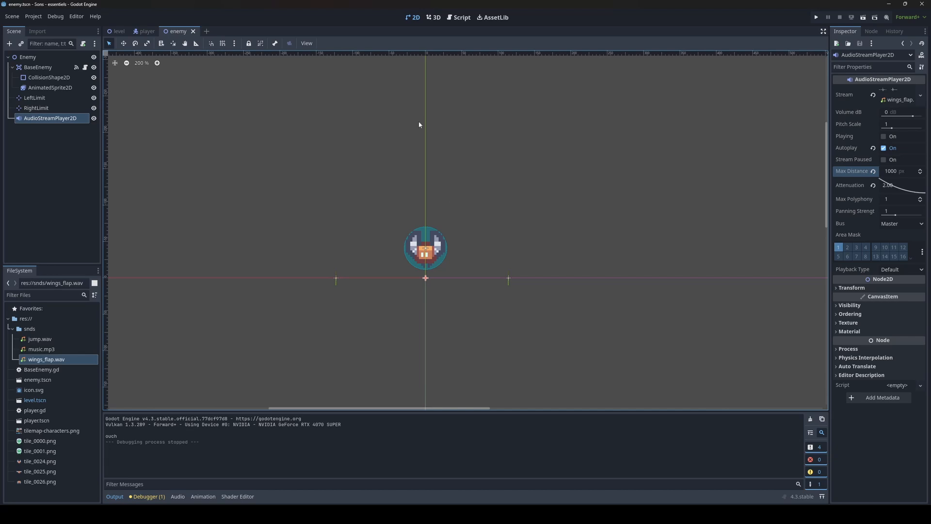
{"action": "left_click", "coordinate": [146, 31]}
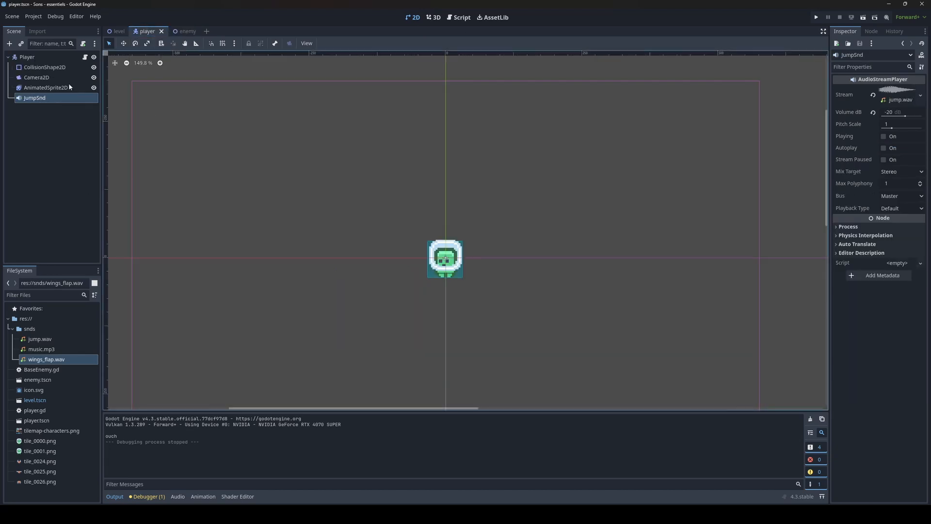
{"action": "left_click", "coordinate": [448, 19]}
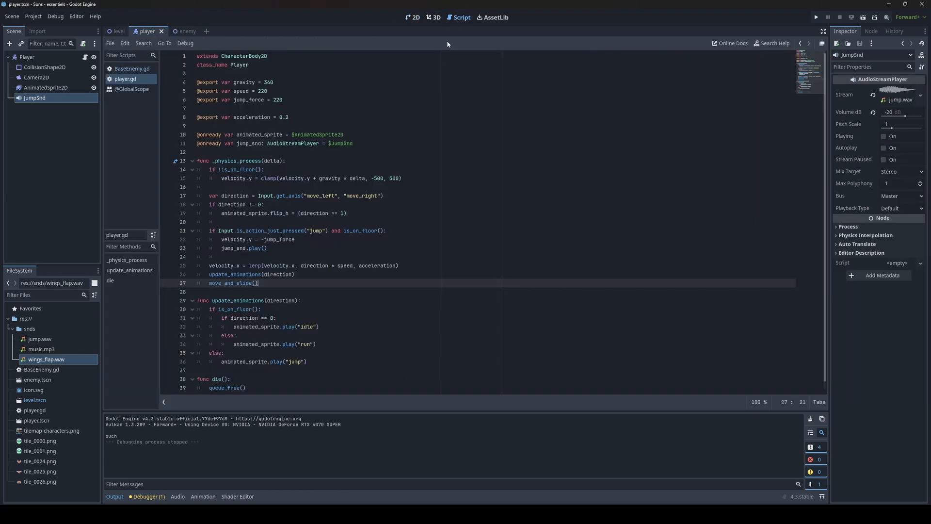
{"action": "left_click", "coordinate": [188, 31]}
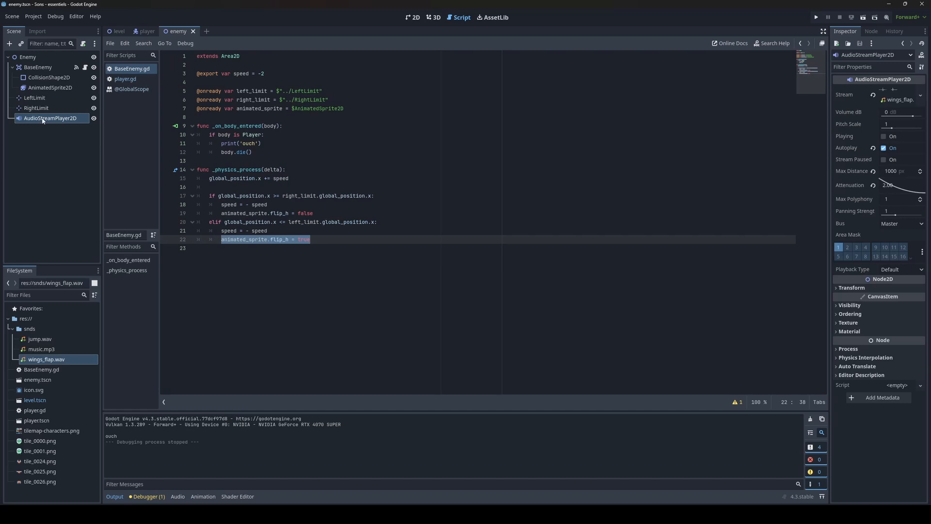
{"action": "left_click", "coordinate": [153, 34]}
{"action": "left_click_drag", "start_coordinate": [364, 142], "coordinate": [190, 145]}
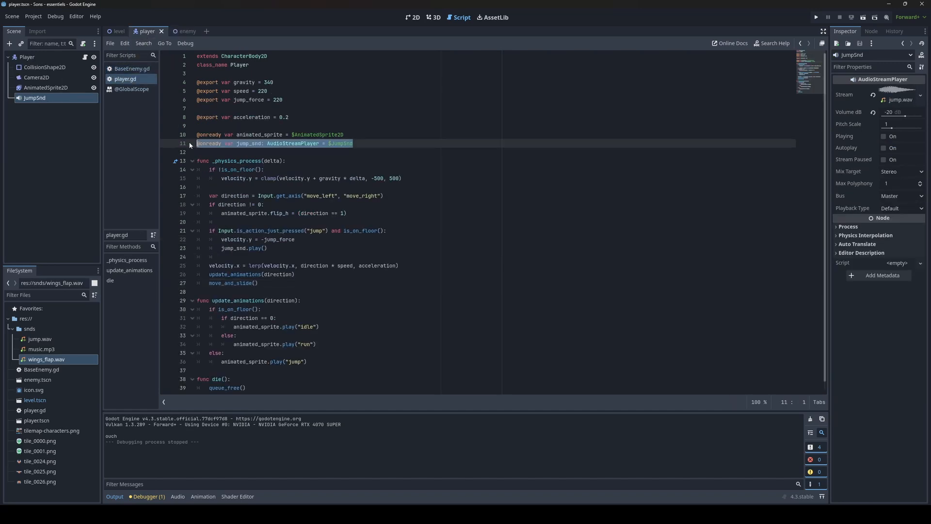
{"action": "left_click_drag", "start_coordinate": [268, 248], "coordinate": [214, 248]}
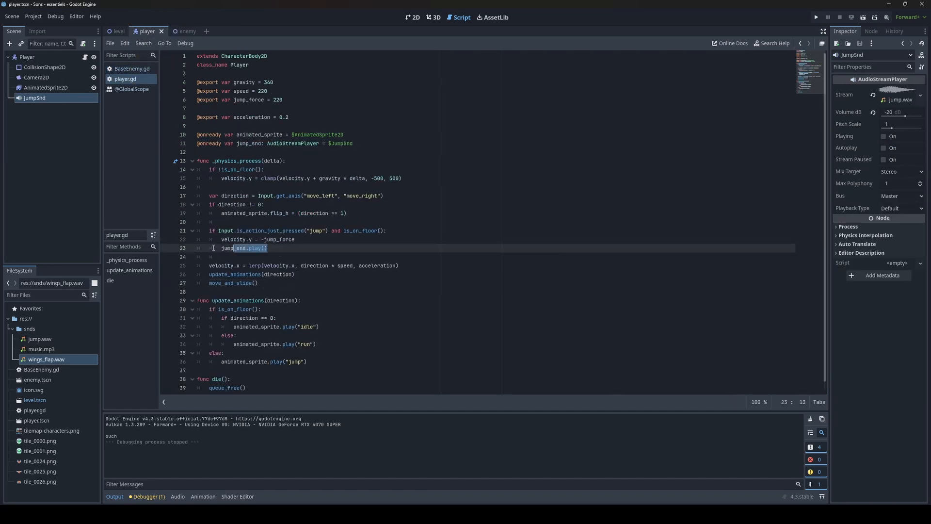
{"action": "left_click", "coordinate": [354, 219]}
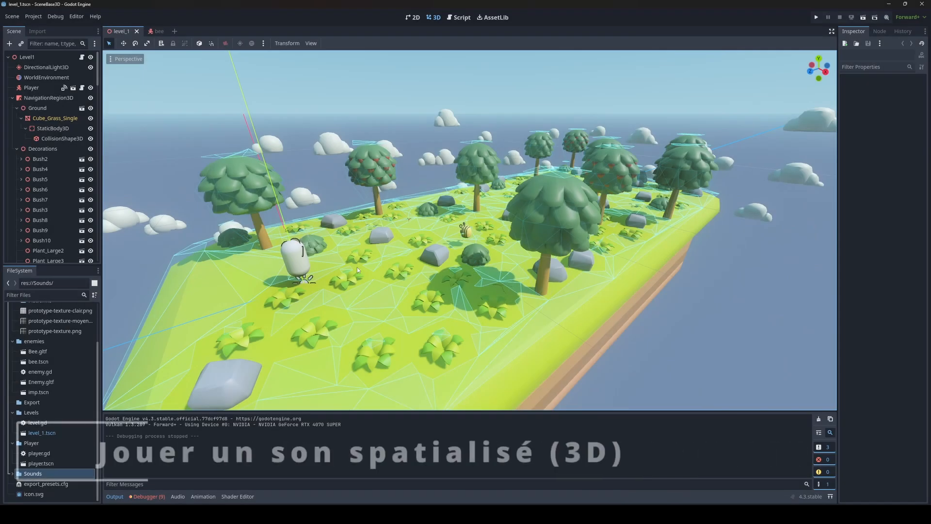
Step: Open the bee scene and add an AudioStreamPlayer3D child node to the Enemy root
{"action": "mouse_move", "coordinate": [359, 267]}
{"action": "middle_mouse_down"}
{"action": "mouse_move", "coordinate": [388, 267]}
{"action": "mouse_move", "coordinate": [368, 278]}
{"action": "middle_mouse_up"}
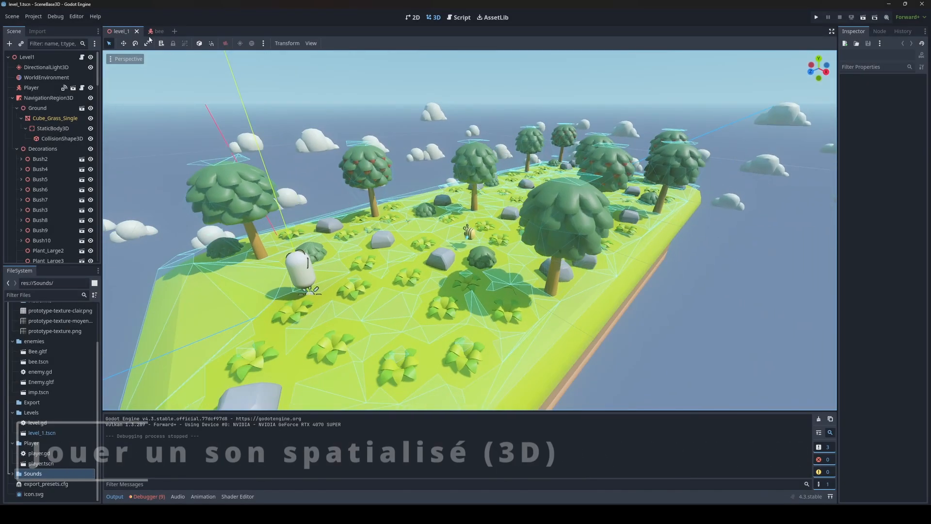
{"action": "left_click", "coordinate": [151, 31]}
{"action": "scroll", "coordinate": [378, 243], "scroll_direction": "down", "scroll_amount": 4}
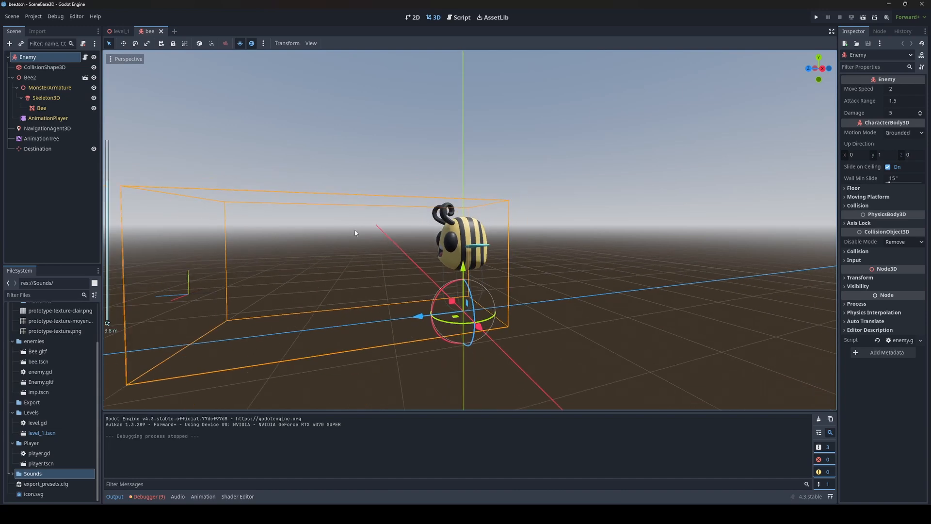
{"action": "middle_click_drag", "start_coordinate": [356, 233], "coordinate": [383, 247]}
{"action": "scroll", "coordinate": [363, 240], "scroll_direction": "down", "scroll_amount": 4}
{"action": "left_click", "coordinate": [39, 58]}
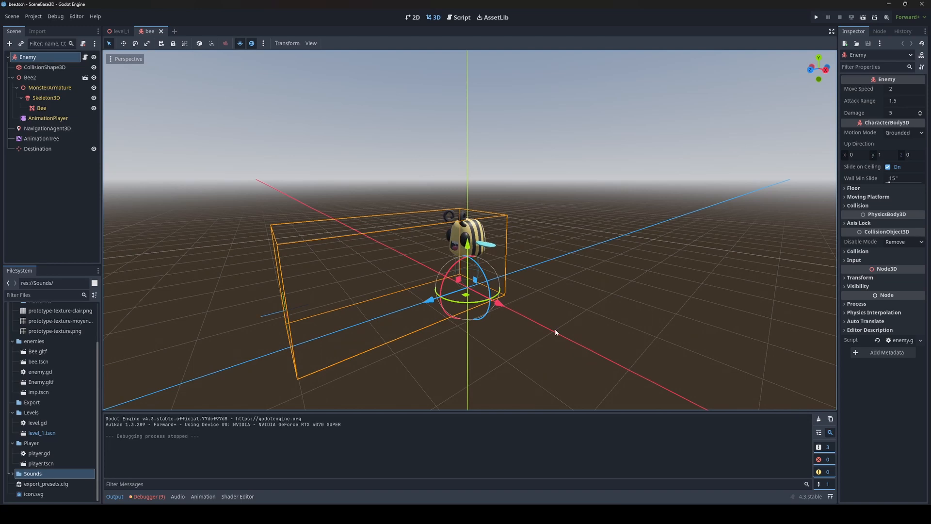
{"action": "scroll", "coordinate": [392, 231], "scroll_direction": "up", "scroll_amount": 4}
{"action": "scroll", "coordinate": [369, 230], "scroll_direction": "down", "scroll_amount": 2}
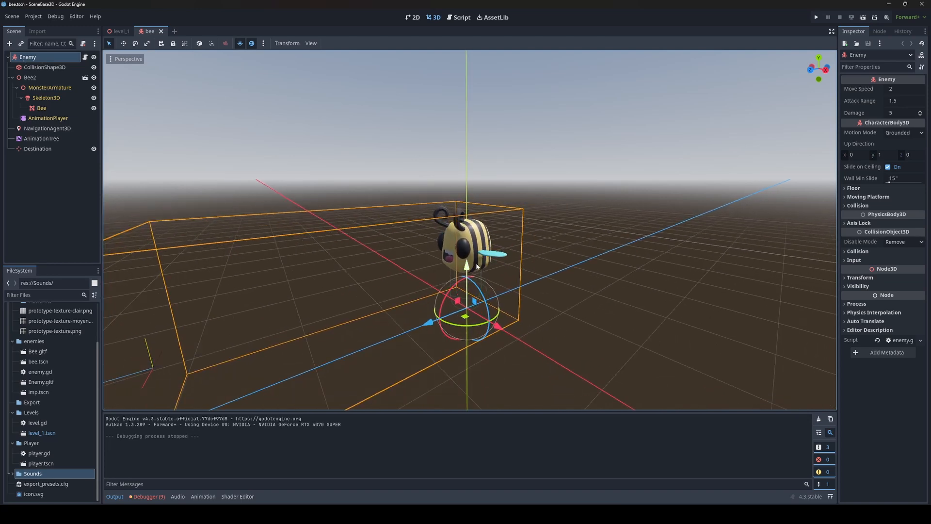
{"action": "key", "text": "ctrl+a"}
{"action": "type", "text": "so"}
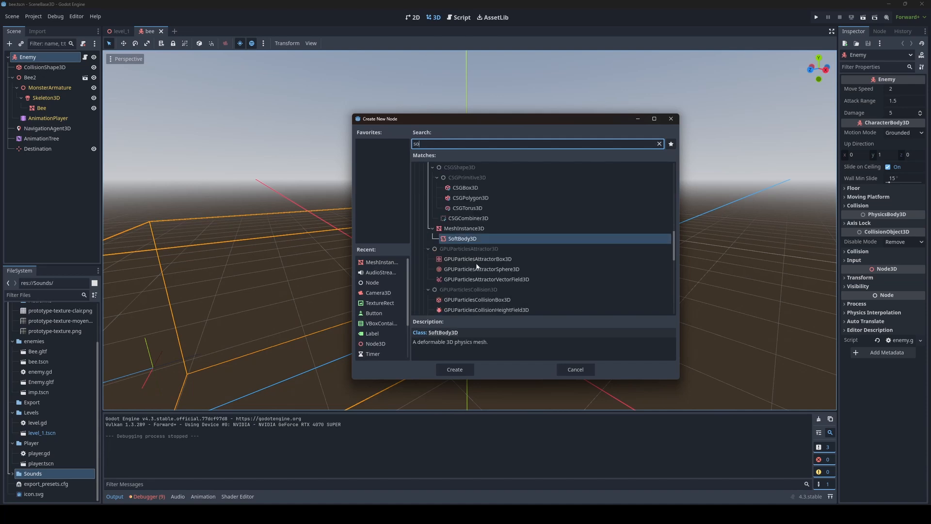
{"action": "key", "text": "BackSpace"}
{"action": "key", "text": "BackSpace"}
{"action": "type", "text": "player"}
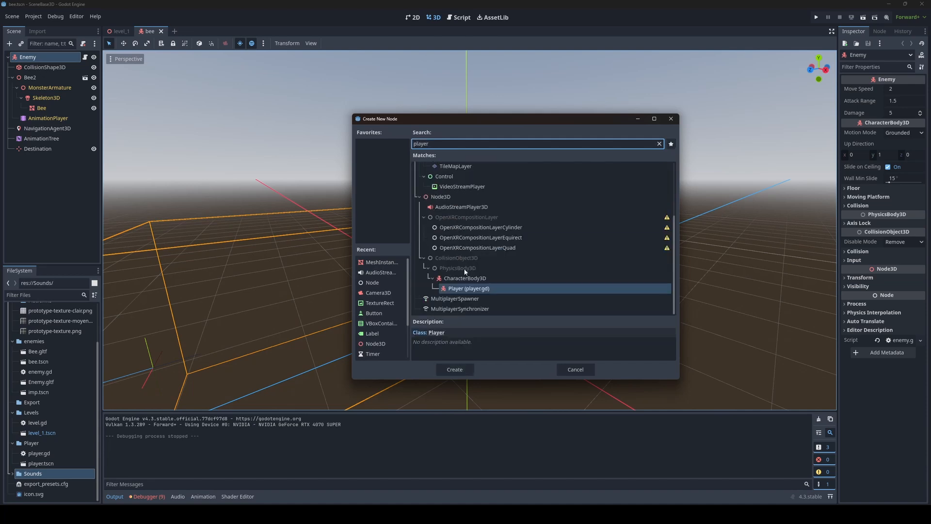
{"action": "scroll", "coordinate": [465, 272], "scroll_direction": "up", "scroll_amount": 3}
{"action": "left_click", "coordinate": [444, 290]}
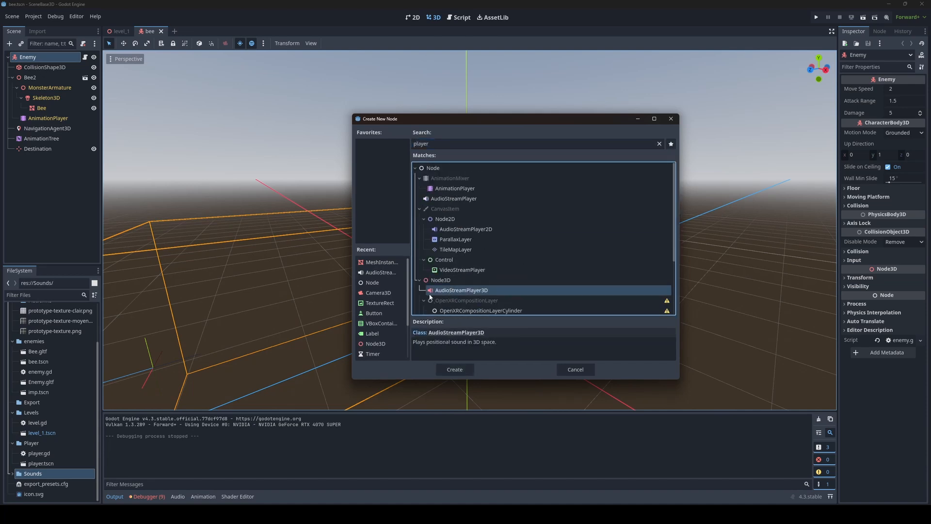
{"action": "left_click", "coordinate": [455, 370]}
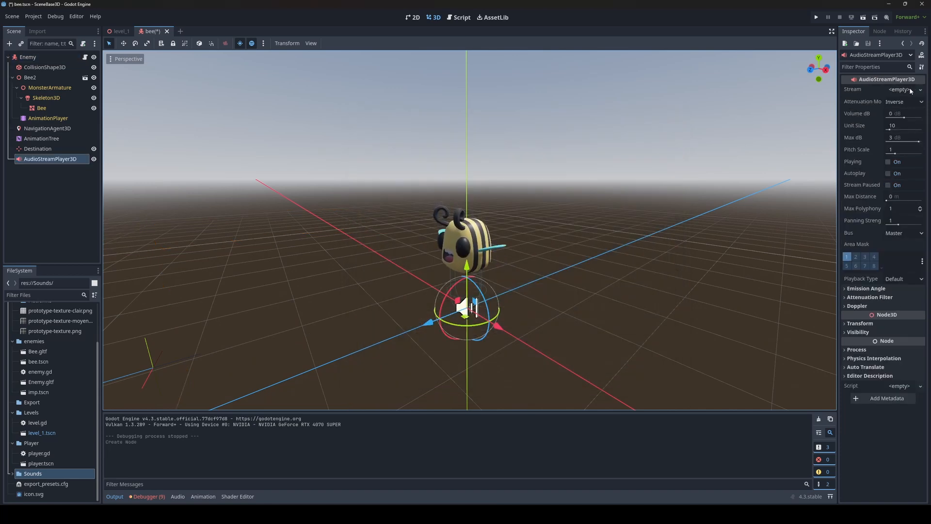
Step: Assign wings_flap.wav as the AudioStreamPlayer3D's Stream and play it once to preview
{"action": "left_click", "coordinate": [13, 475]}
{"action": "left_click_drag", "start_coordinate": [39, 478], "coordinate": [900, 93]}
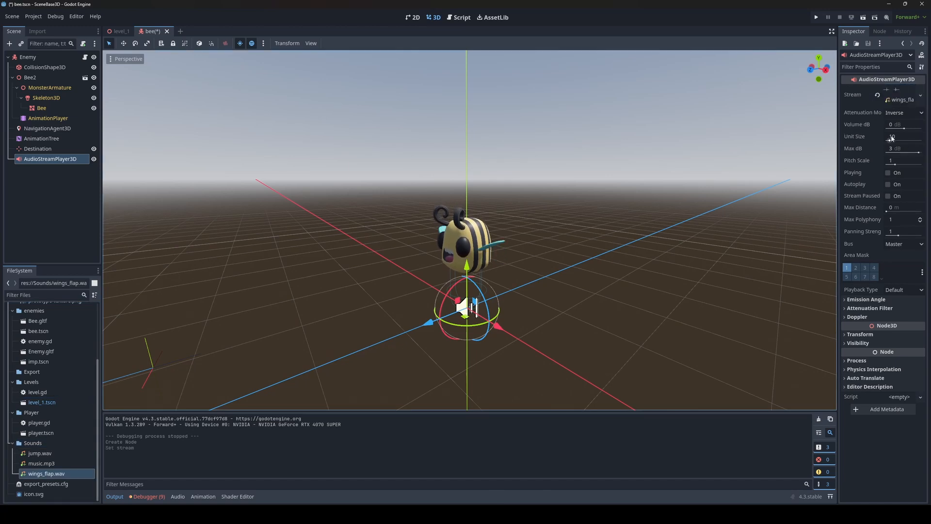
{"action": "left_click", "coordinate": [888, 172]}
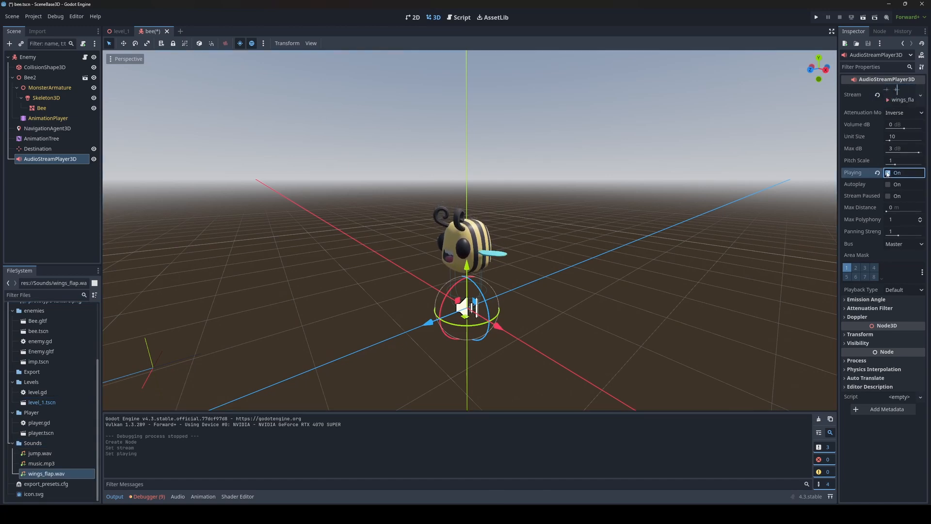
Step: Enable Autoplay on the AudioStreamPlayer3D
{"action": "scroll", "coordinate": [504, 287], "scroll_direction": "up", "scroll_amount": 3}
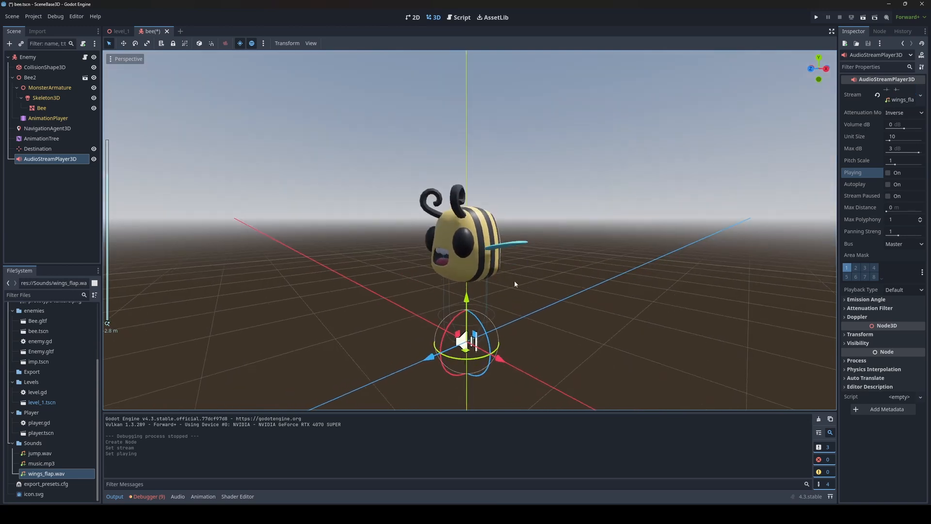
{"action": "left_click", "coordinate": [888, 185]}
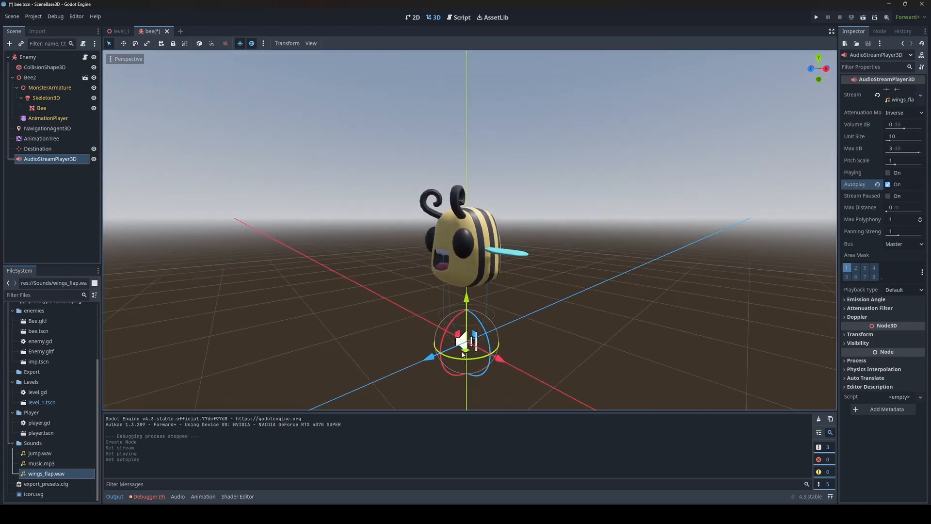
{"action": "middle_click_drag", "start_coordinate": [380, 256], "coordinate": [378, 263]}
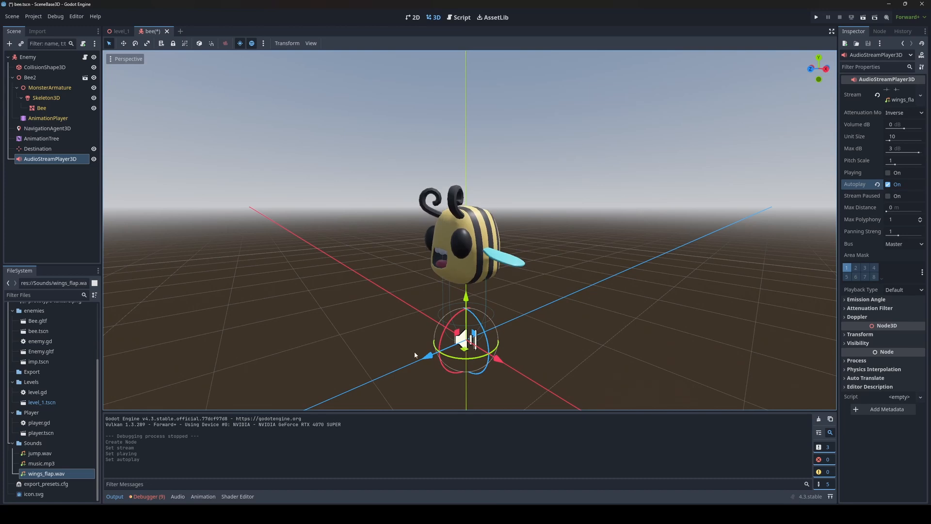
Step: Set wings_flap.wav's import Loop Mode to Forward and reimport it
{"action": "left_click", "coordinate": [37, 474]}
{"action": "left_click", "coordinate": [38, 31]}
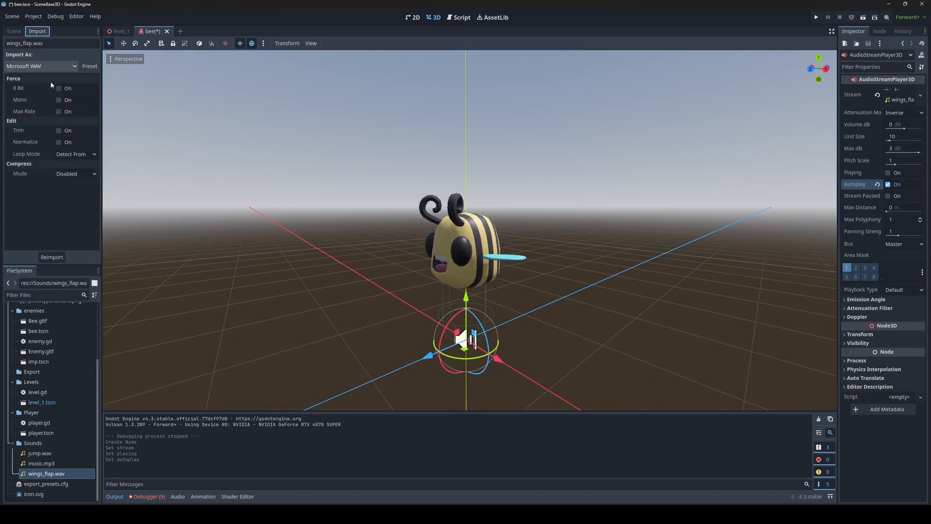
{"action": "left_click", "coordinate": [69, 155]}
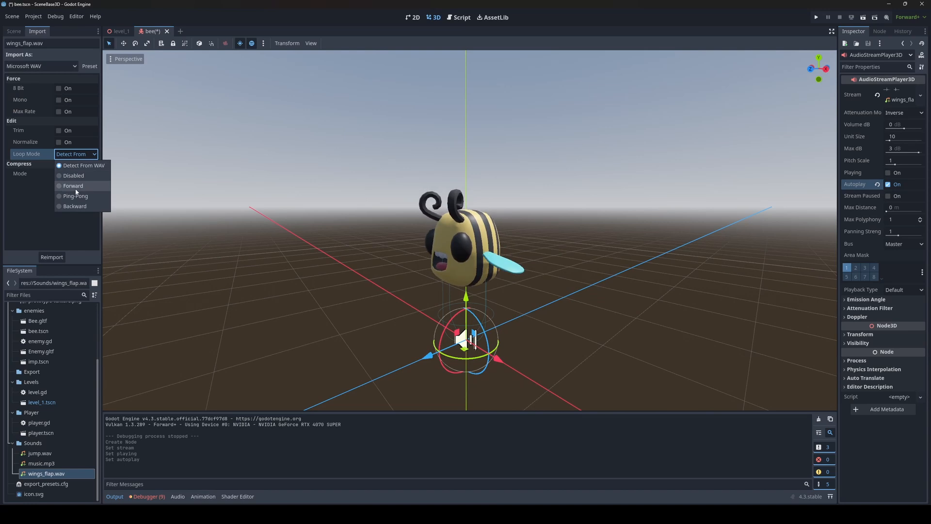
{"action": "left_click", "coordinate": [68, 184]}
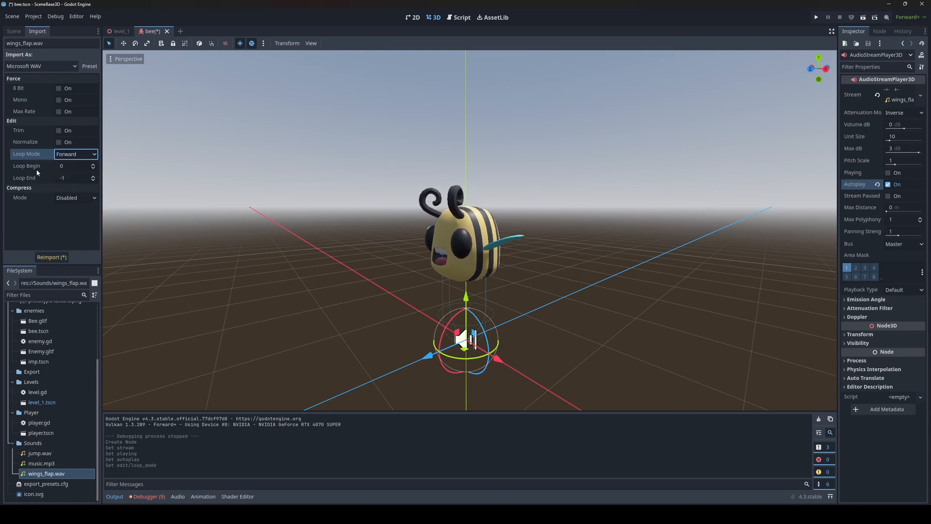
{"action": "left_click", "coordinate": [61, 258]}
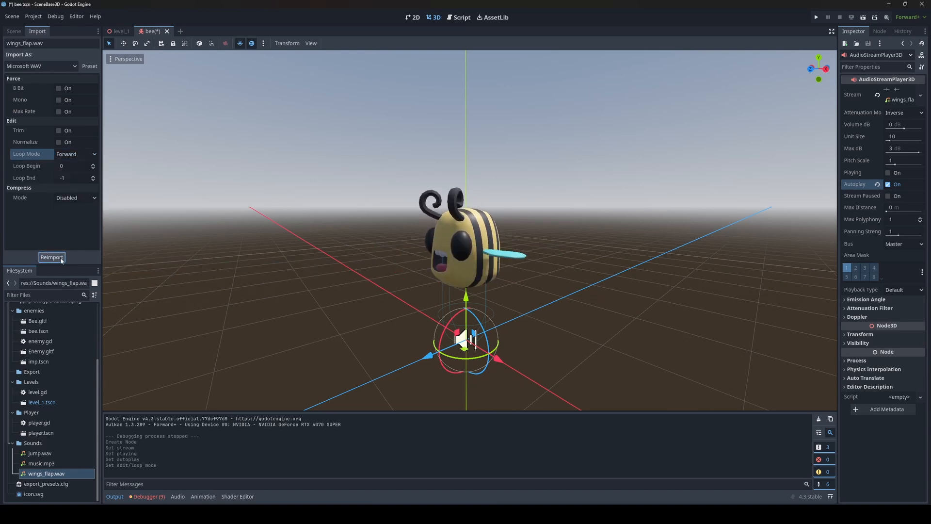
{"action": "left_click", "coordinate": [24, 30]}
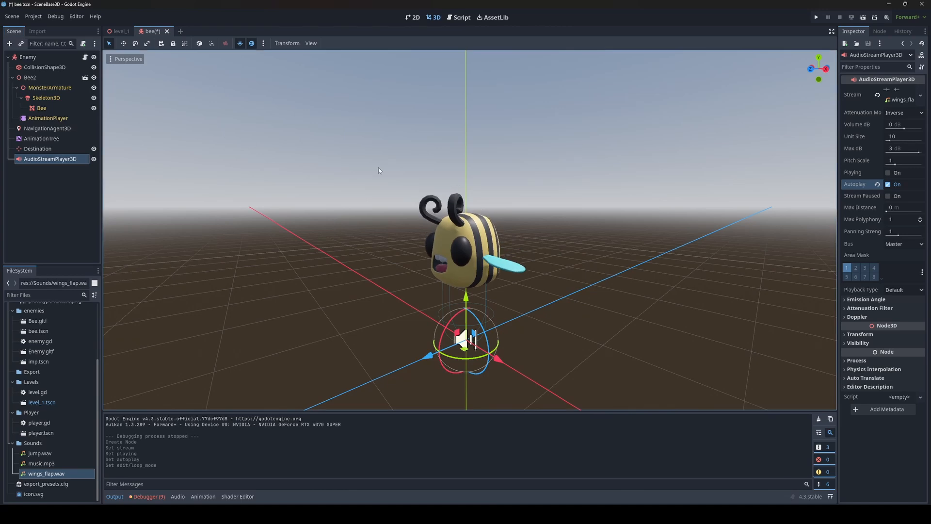
Step: Save the bee scene and playtest the game, walking toward and away from the bee to hear its wing sound
{"action": "key", "text": "ctrl+s"}
{"action": "key", "text": "F5"}
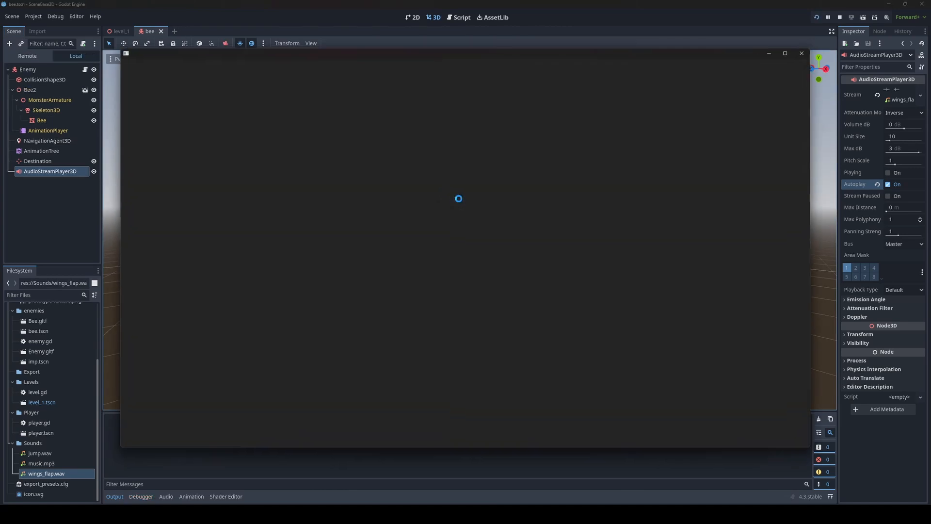
{"action": "key", "text": "w"}
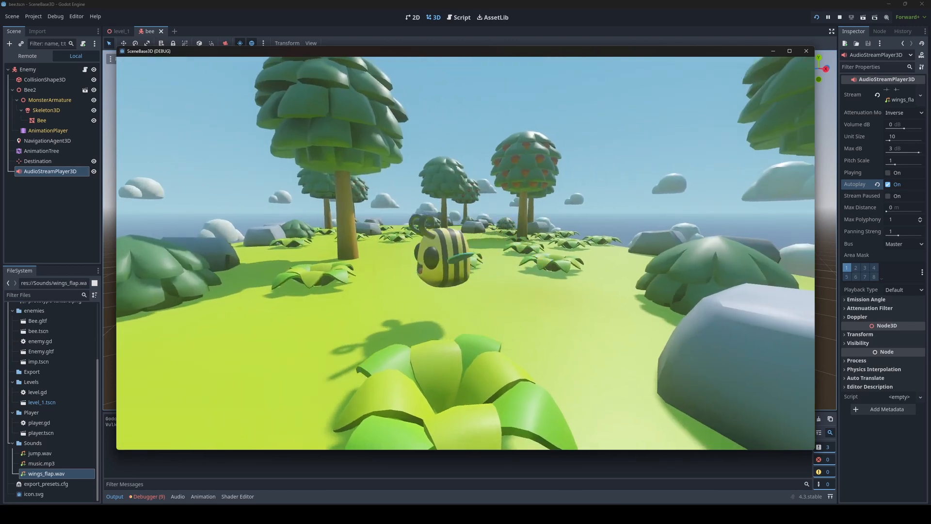
{"action": "key", "text": "s"}
{"action": "key", "text": "s"}
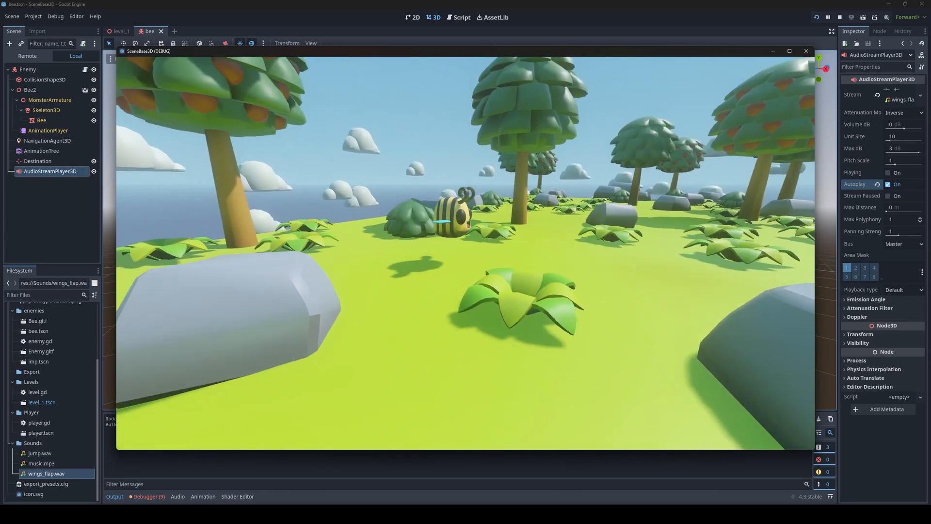
{"action": "key", "text": "w"}
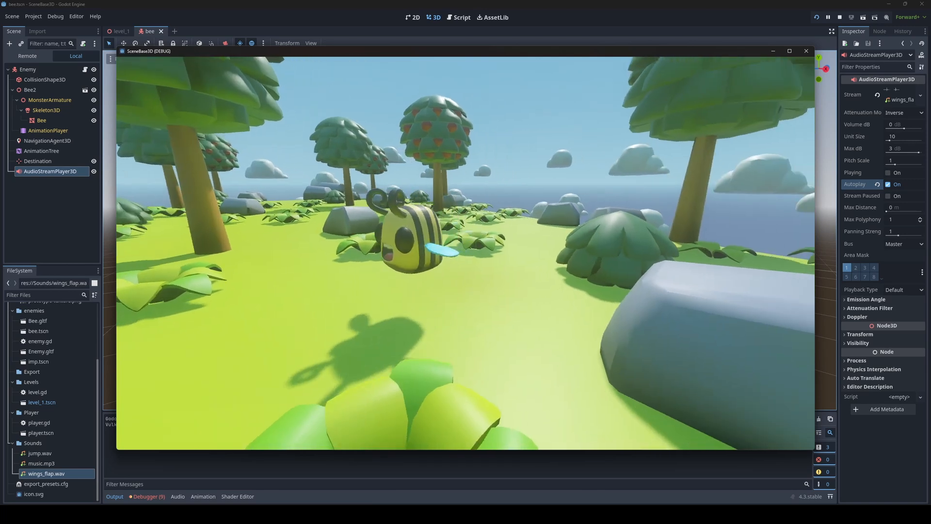
{"action": "key", "text": "s"}
{"action": "key", "text": "F8"}
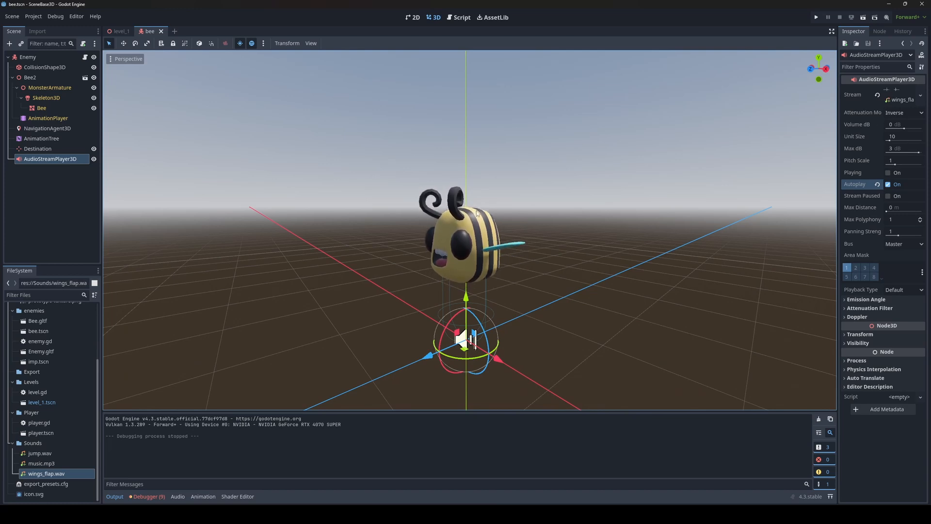
Step: Set the AudioStreamPlayer3D's Max Distance to 50 m and briefly run the game to test it
{"action": "scroll", "coordinate": [502, 251], "scroll_direction": "up", "scroll_amount": 3}
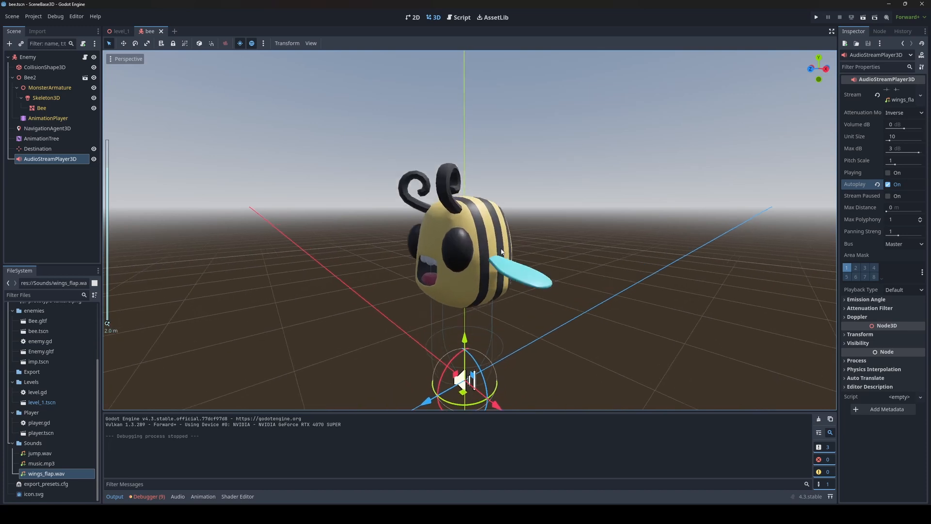
{"action": "mouse_move", "coordinate": [502, 251]}
{"action": "middle_mouse_down"}
{"action": "mouse_move", "coordinate": [494, 241]}
{"action": "mouse_move", "coordinate": [494, 268]}
{"action": "middle_mouse_up"}
{"action": "scroll", "coordinate": [494, 245], "scroll_direction": "down", "scroll_amount": 2}
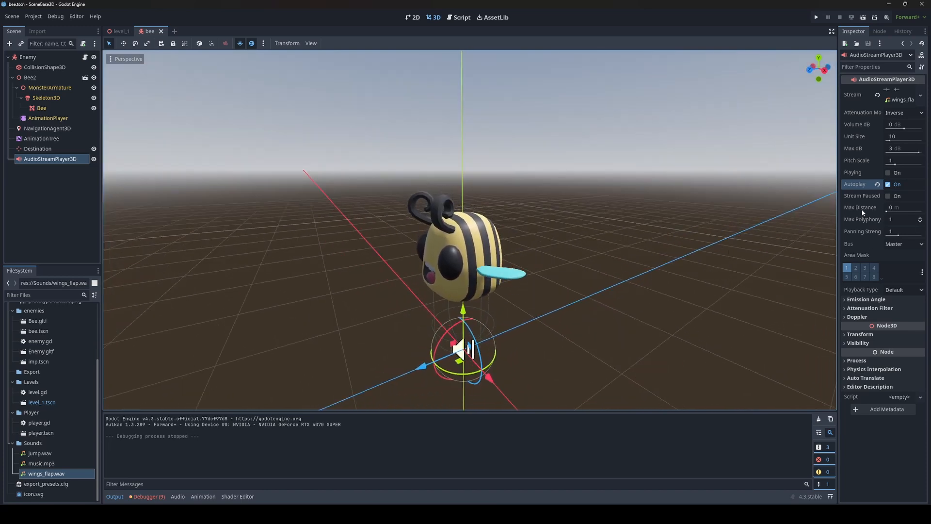
{"action": "mouse_move", "coordinate": [859, 210]}
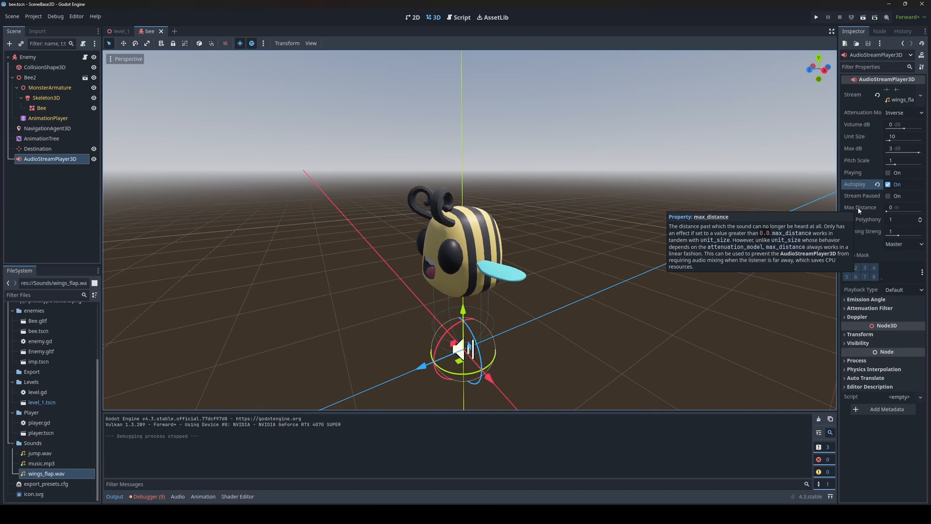
{"action": "left_click_drag", "start_coordinate": [897, 208], "coordinate": [919, 208]}
{"action": "left_click", "coordinate": [900, 206]}
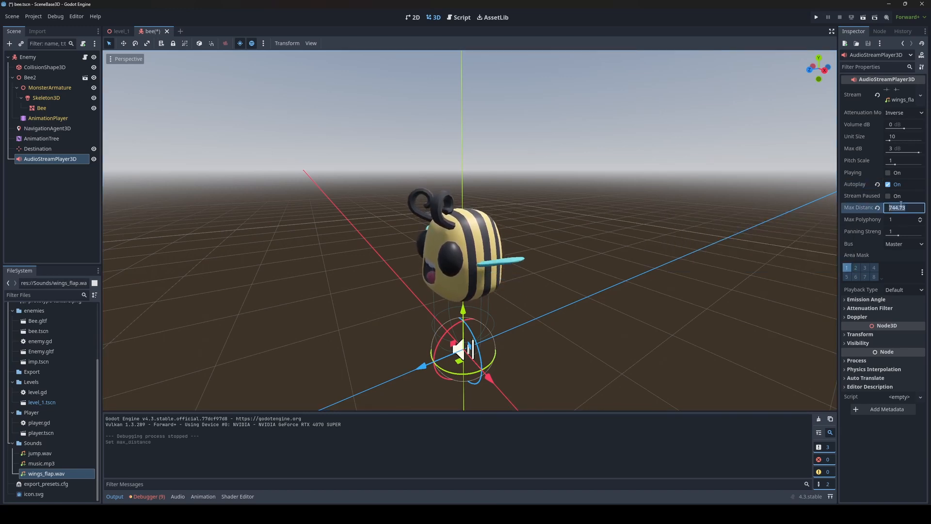
{"action": "type", "text": "50"}
{"action": "key", "text": "Return"}
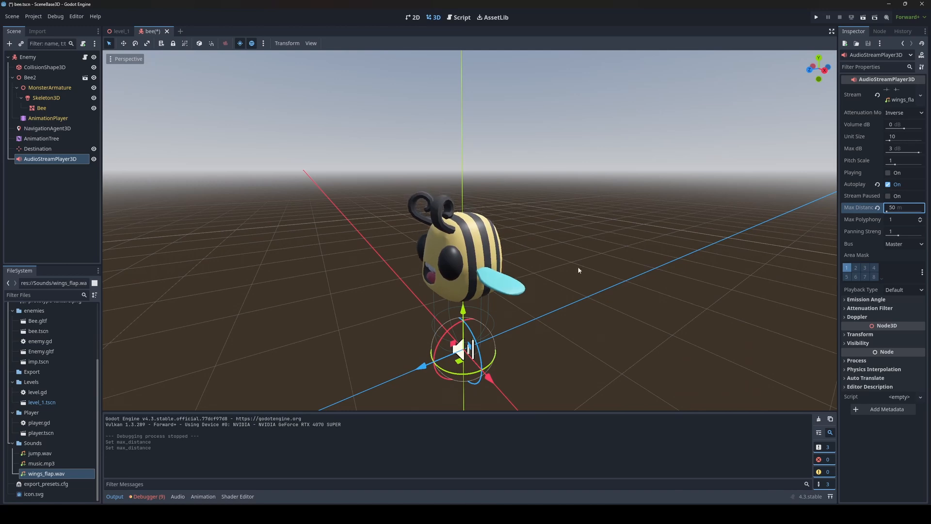
{"action": "key", "text": "F5"}
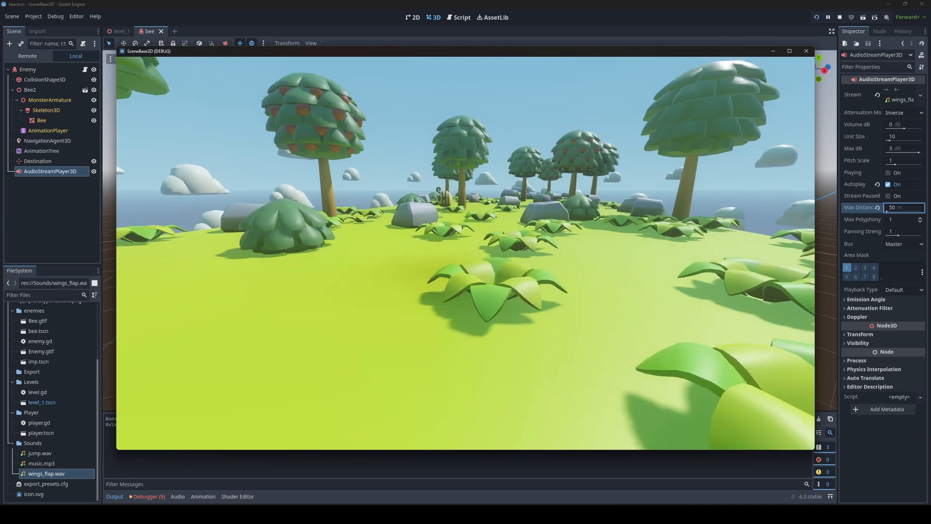
{"action": "key", "text": "F8"}
Step: Set the Max Distance to 10 m and playtest, walking toward and away from the bee
{"action": "type", "text": "10"}
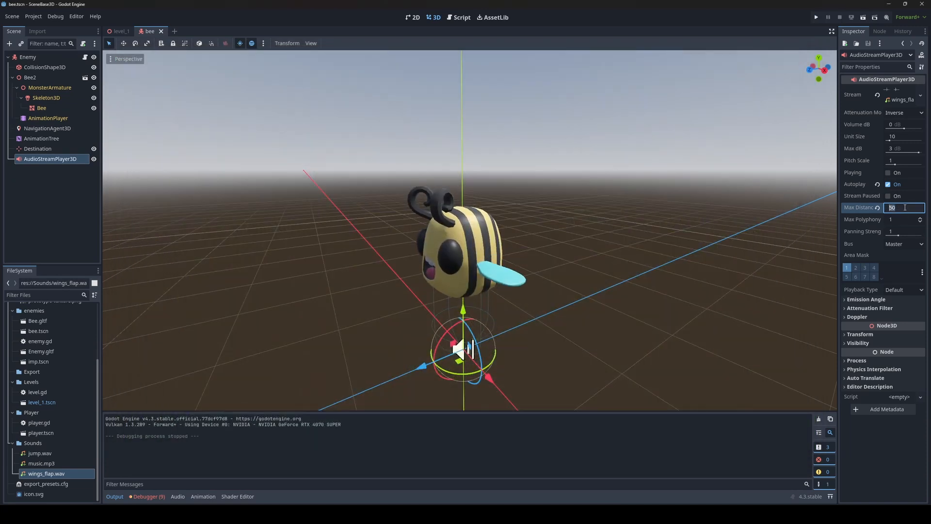
{"action": "key", "text": "Return"}
{"action": "key", "text": "F5"}
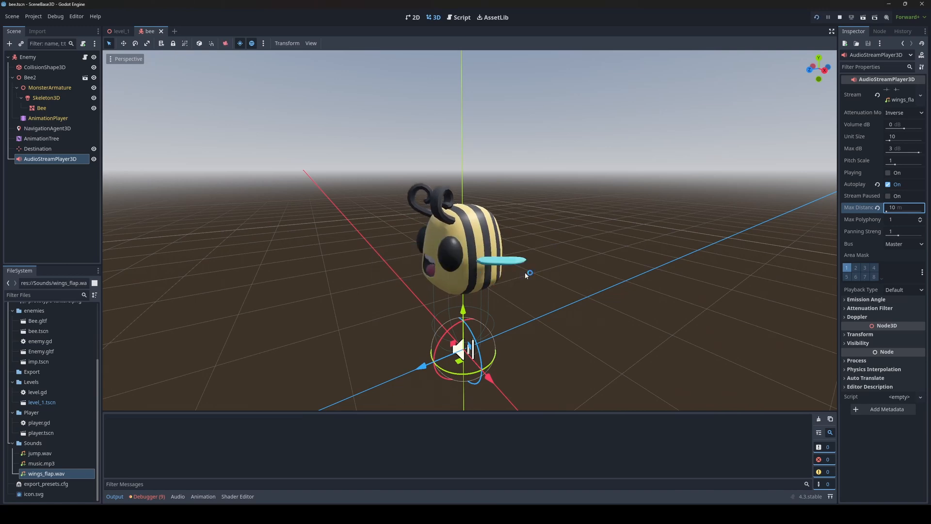
{"action": "key", "text": "w"}
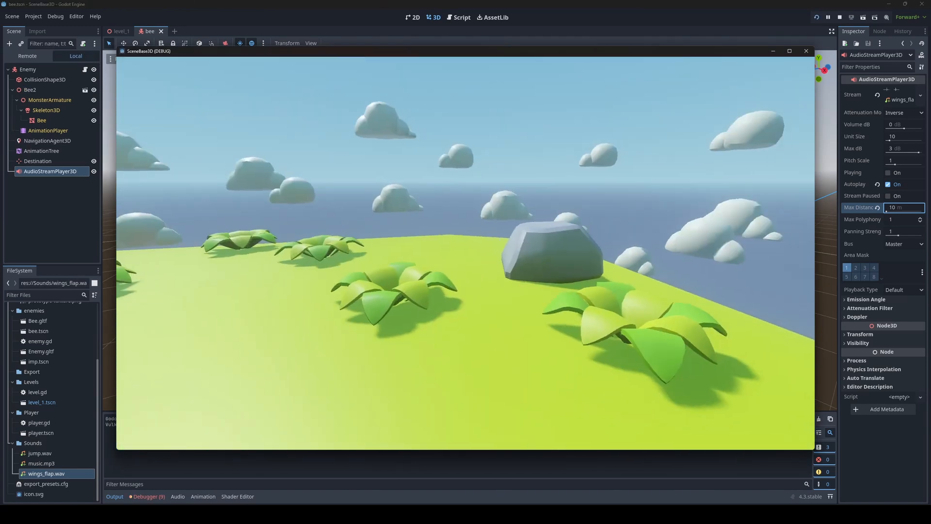
{"action": "key", "text": "w"}
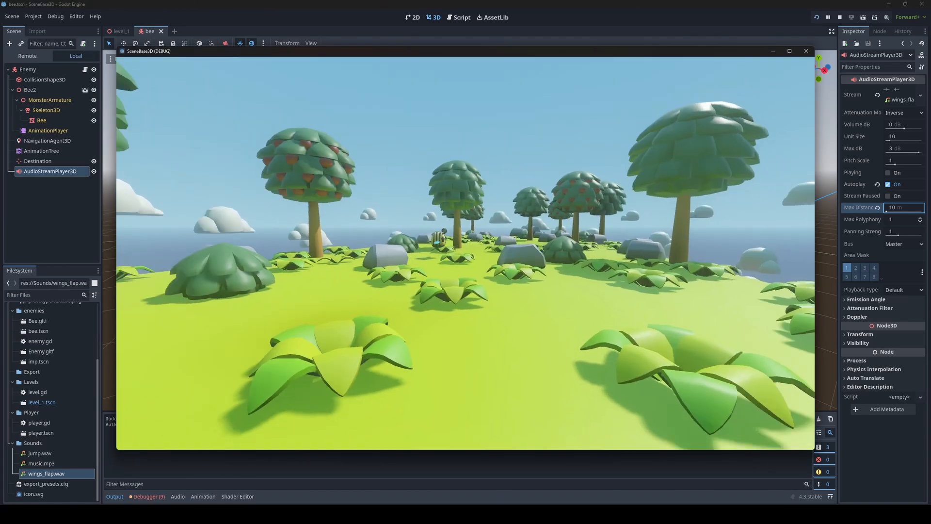
{"action": "key", "text": "w"}
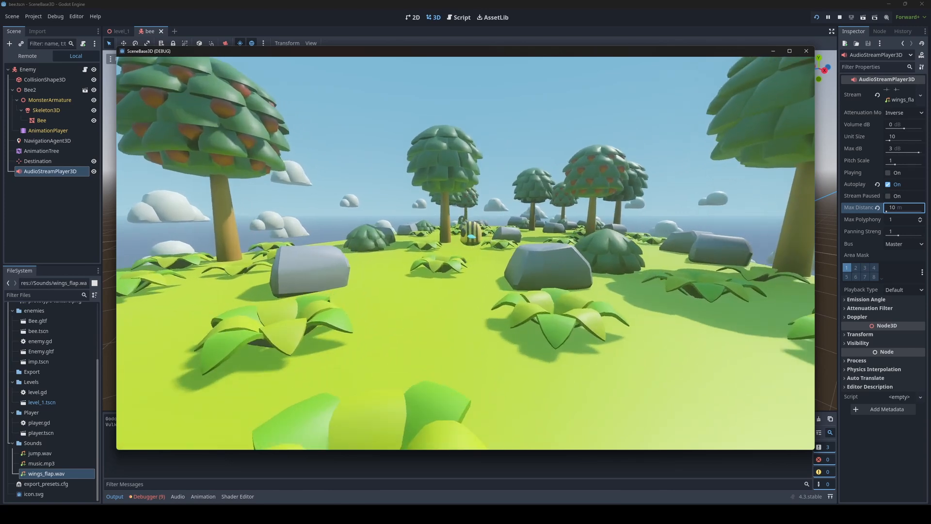
{"action": "key", "text": "w"}
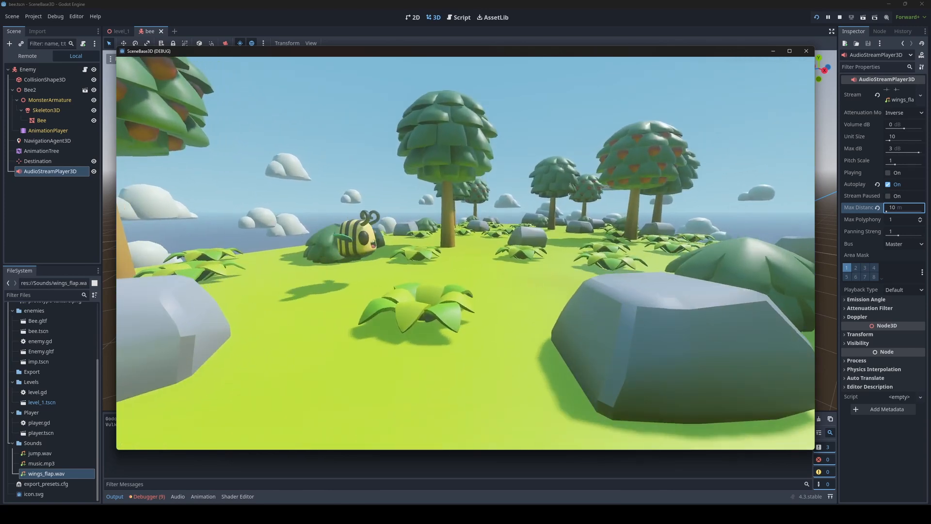
{"action": "key", "text": "s"}
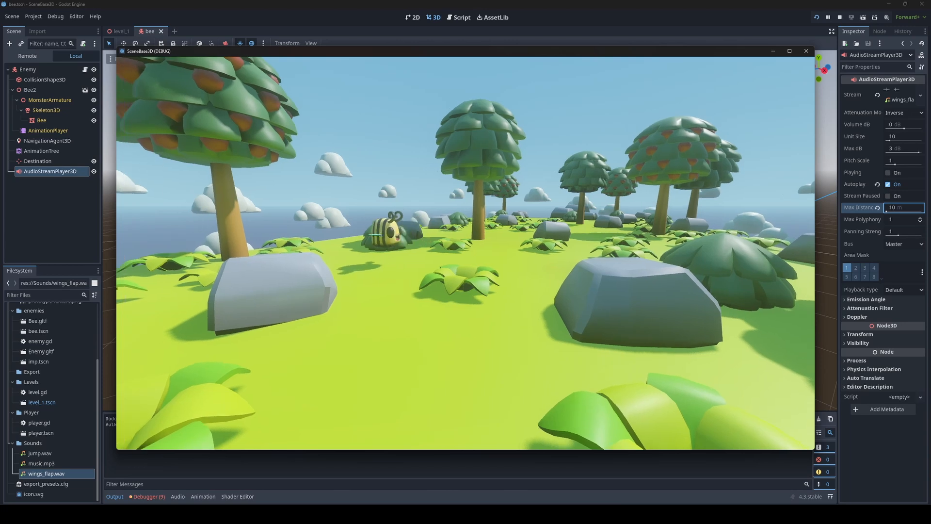
{"action": "key", "text": "w"}
{"action": "key", "text": "w"}
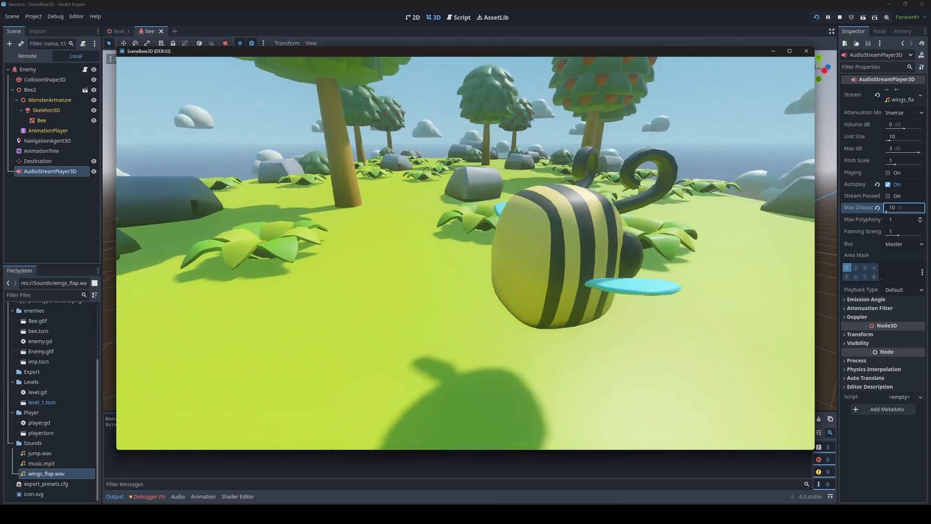
{"action": "key", "text": "s"}
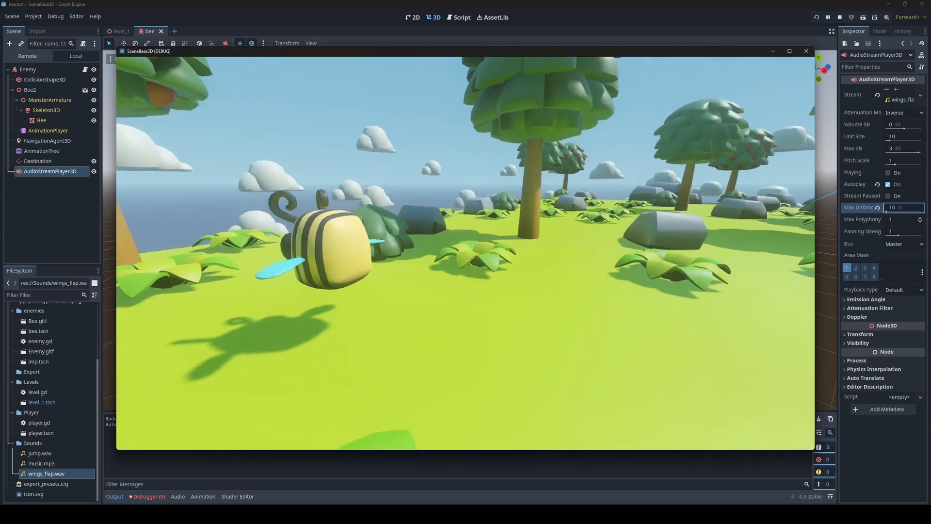
{"action": "key", "text": "d"}
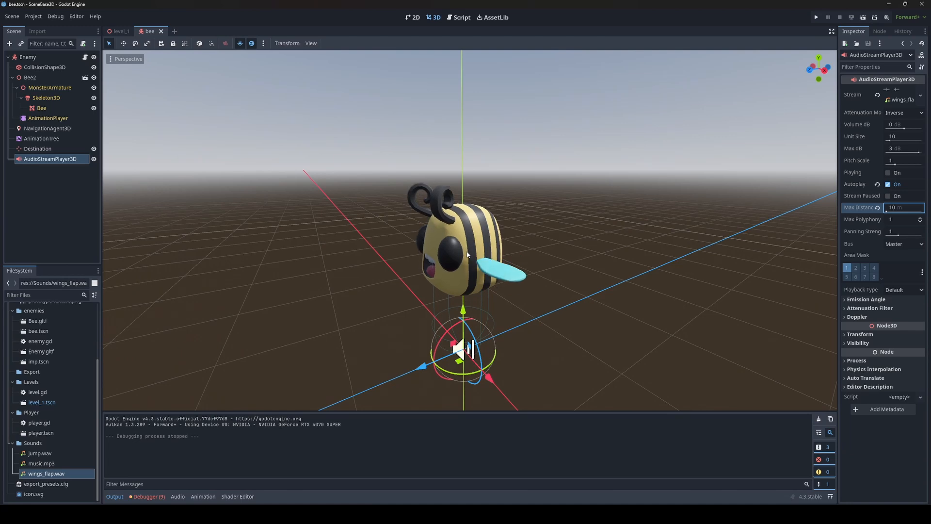
{"action": "scroll", "coordinate": [609, 266], "scroll_direction": "down", "scroll_amount": 2}
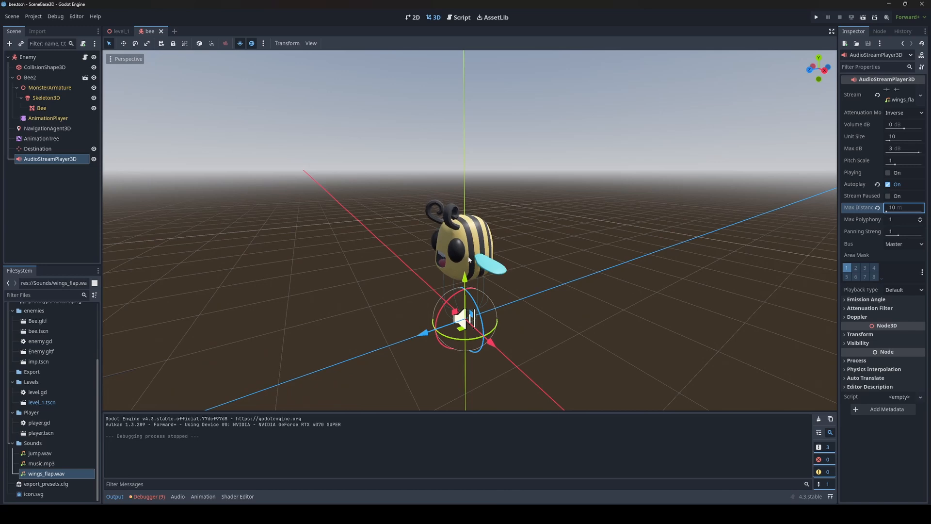
{"action": "scroll", "coordinate": [434, 250], "scroll_direction": "down", "scroll_amount": 4}
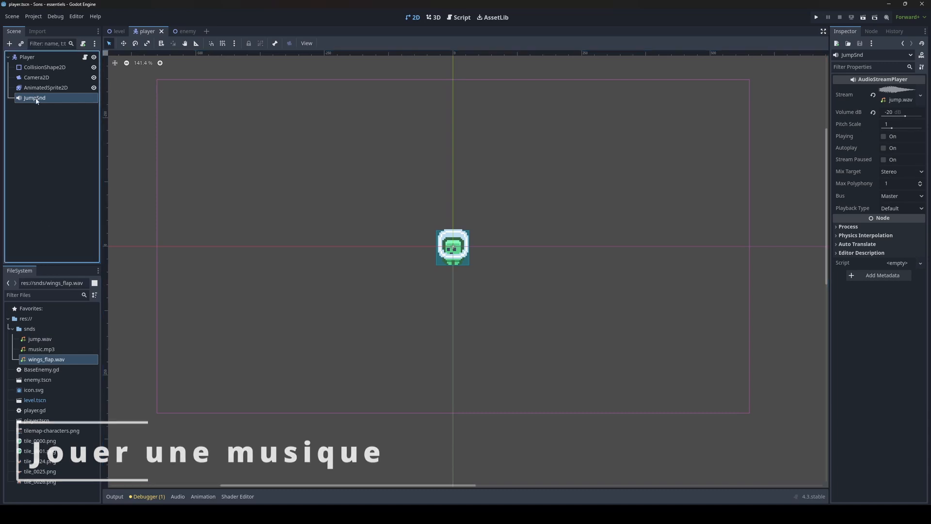
{"action": "scroll", "coordinate": [277, 215], "scroll_direction": "down", "scroll_amount": 1}
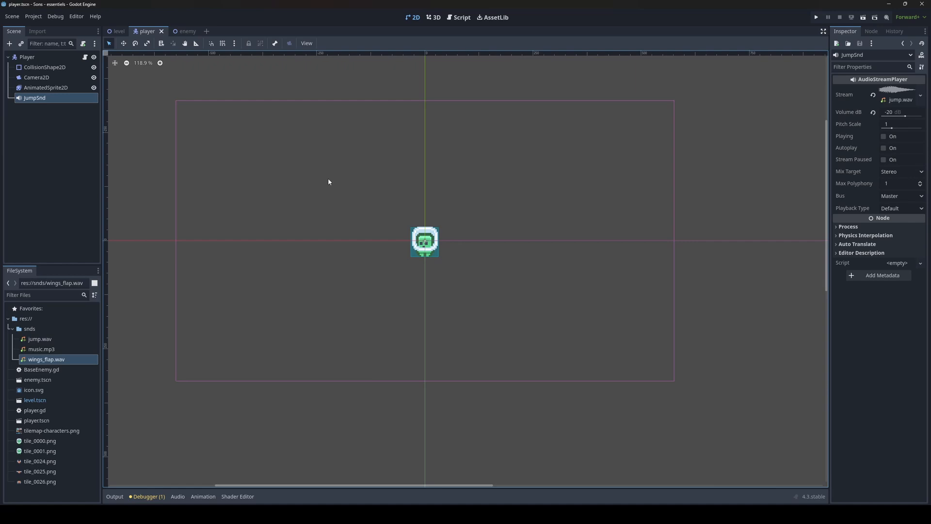
Step: Create a new scene with a plain Node as root and rename it SoundManager
{"action": "left_click", "coordinate": [206, 31]}
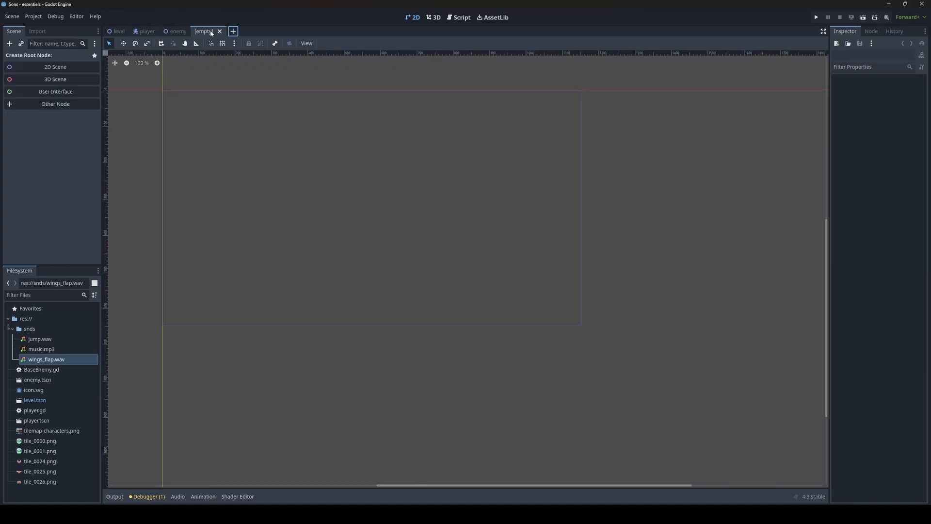
{"action": "left_click", "coordinate": [117, 31]}
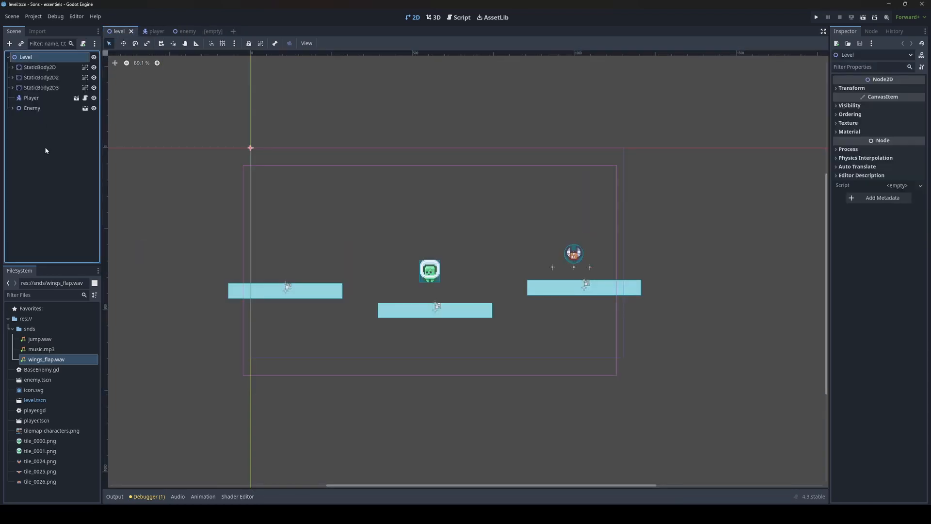
{"action": "left_click", "coordinate": [211, 31]}
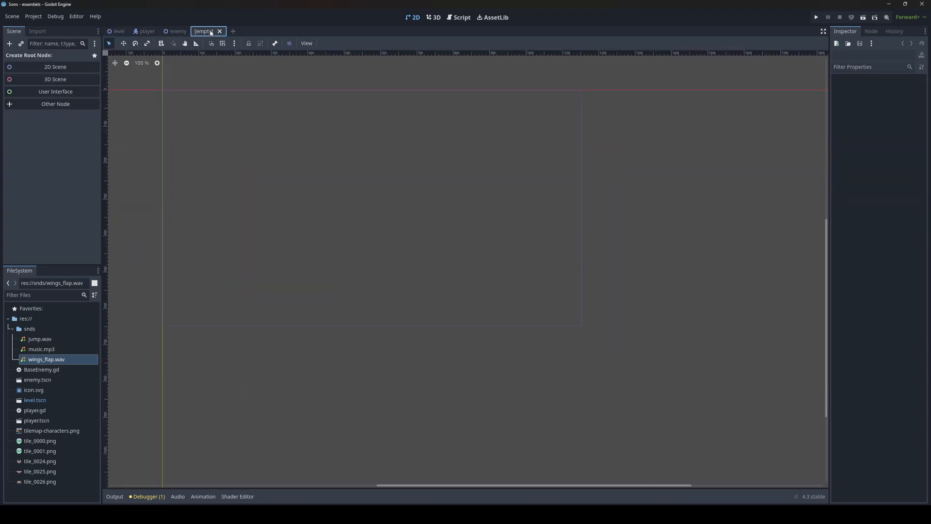
{"action": "left_click", "coordinate": [64, 104]}
{"action": "double_click", "coordinate": [400, 171]}
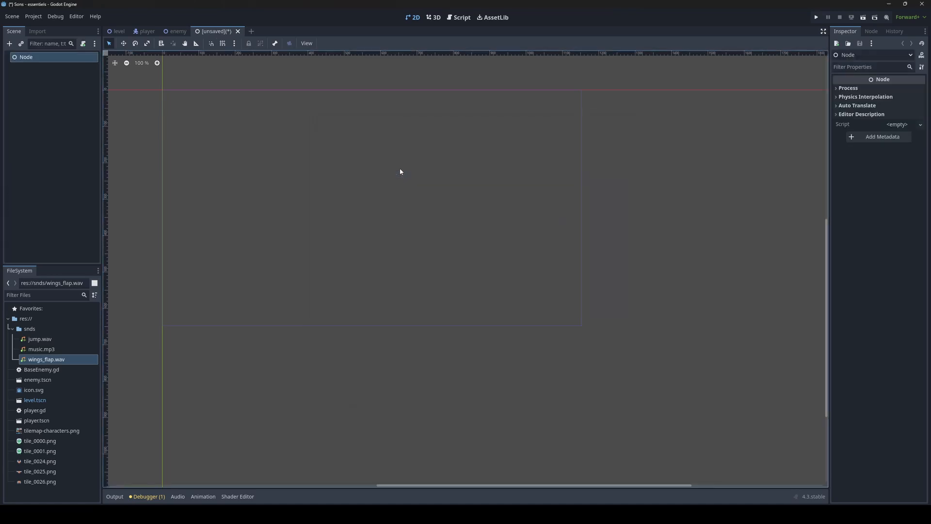
{"action": "double_click", "coordinate": [49, 57]}
{"action": "type", "text": "SoundManager"}
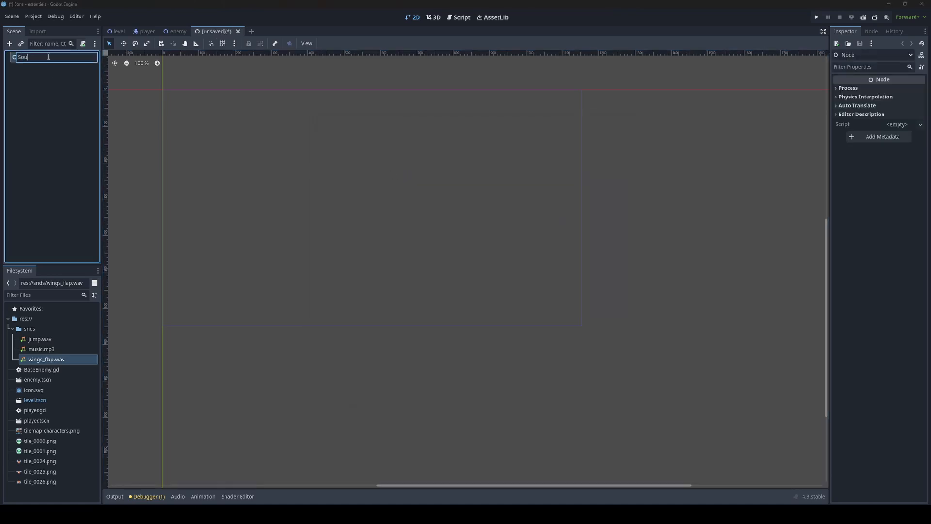
{"action": "key", "text": "Return"}
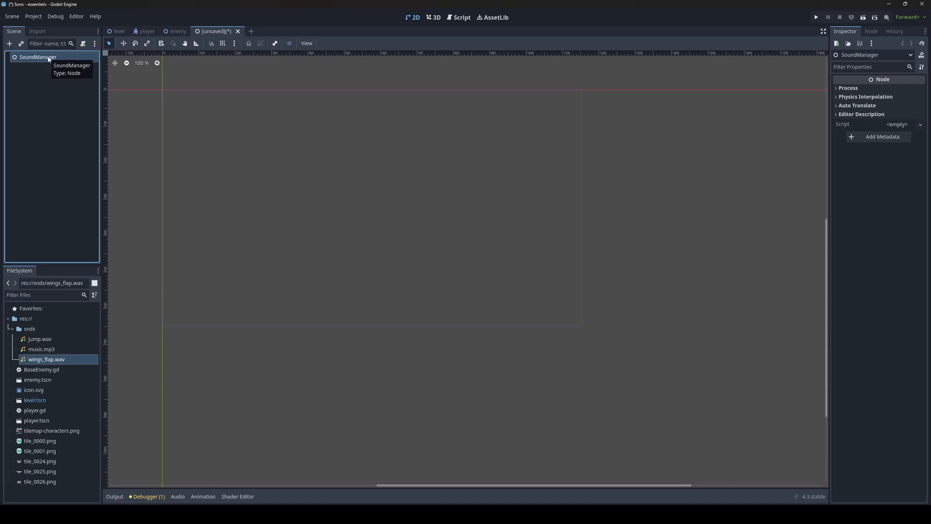
Step: Save the new scene as sound_manager.tscn
{"action": "key", "text": "ctrl+s"}
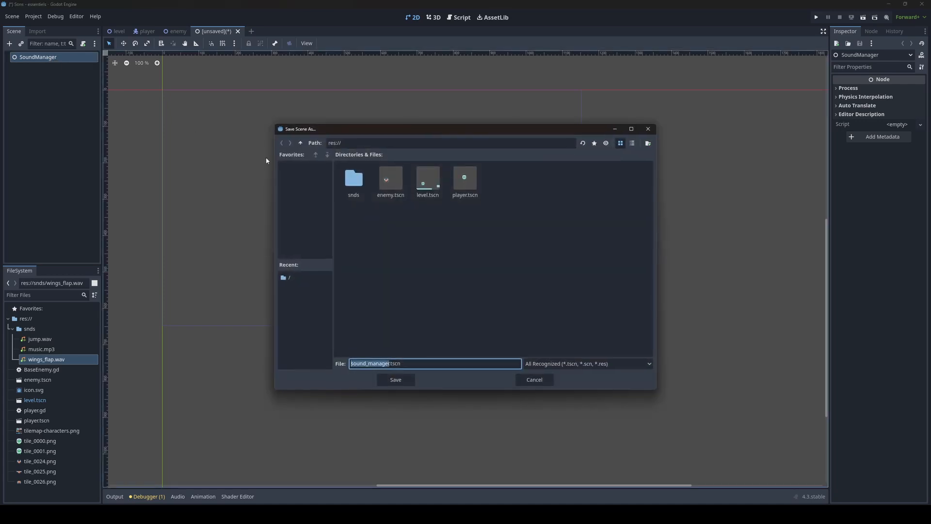
{"action": "left_click", "coordinate": [395, 380]}
{"action": "middle_click_drag", "start_coordinate": [316, 167], "coordinate": [293, 199]}
{"action": "left_click", "coordinate": [39, 58]}
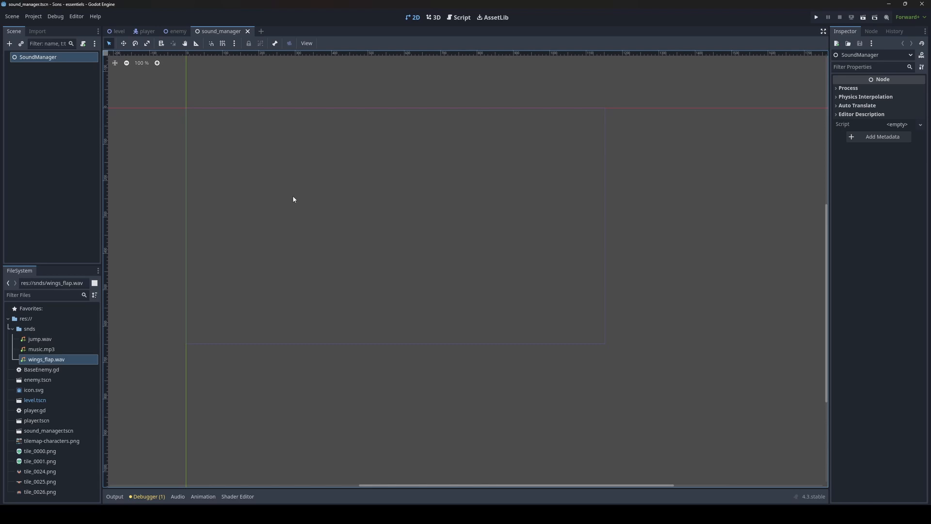
Step: Add an AudioStreamPlayer node as a child of the SoundManager root
{"action": "left_click", "coordinate": [10, 44]}
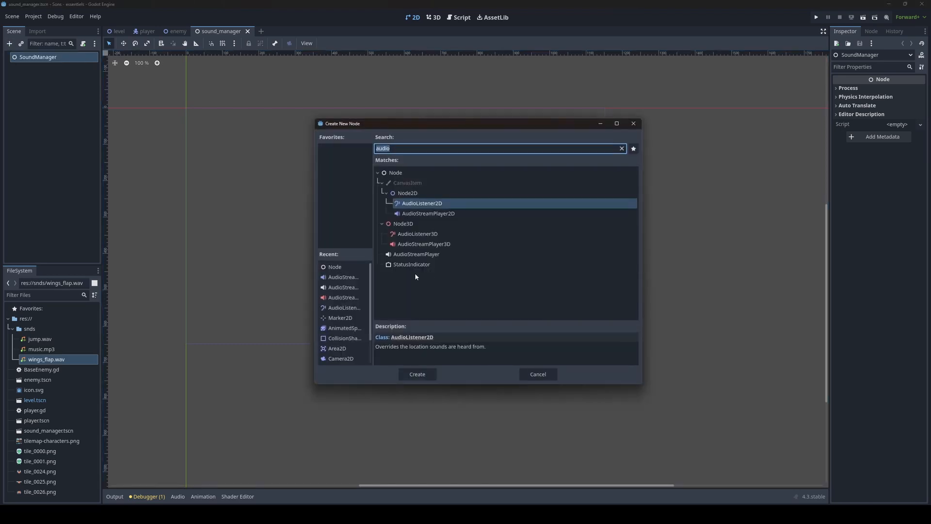
{"action": "type", "text": "audios"}
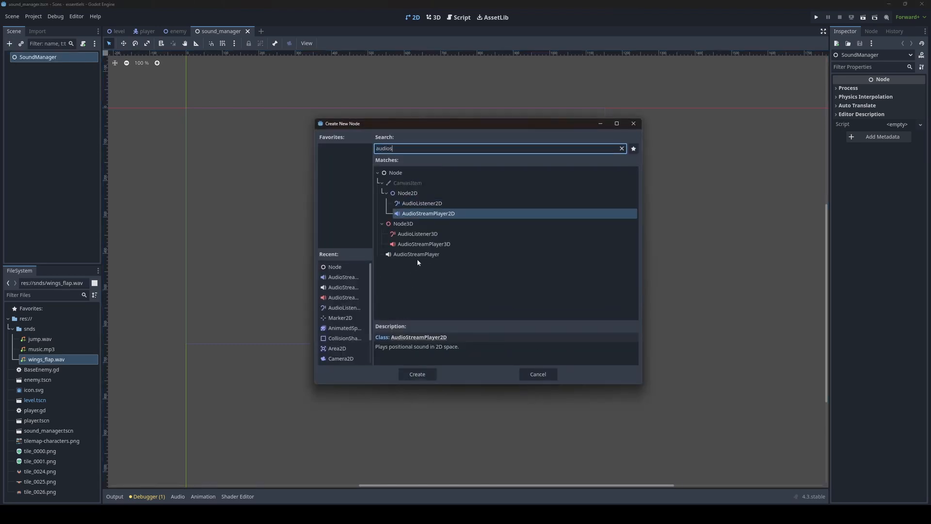
{"action": "left_click", "coordinate": [418, 255]}
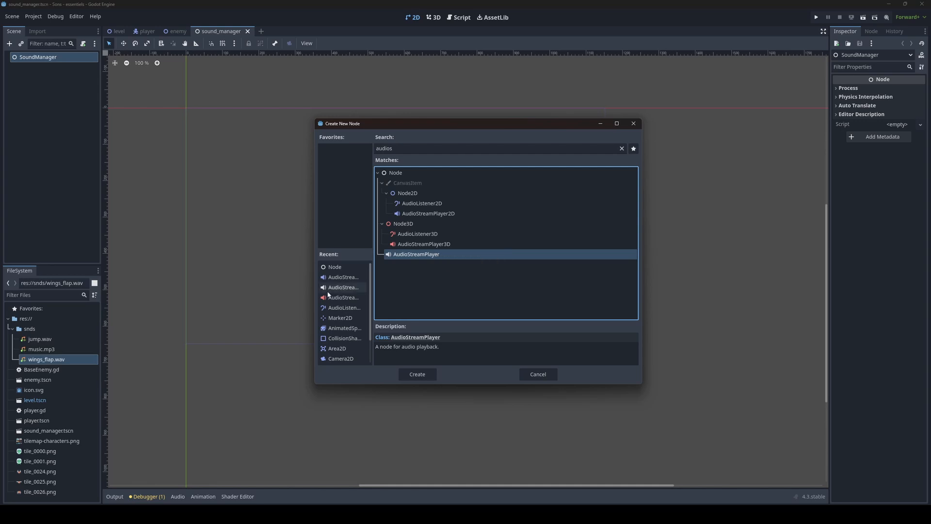
{"action": "double_click", "coordinate": [414, 255]}
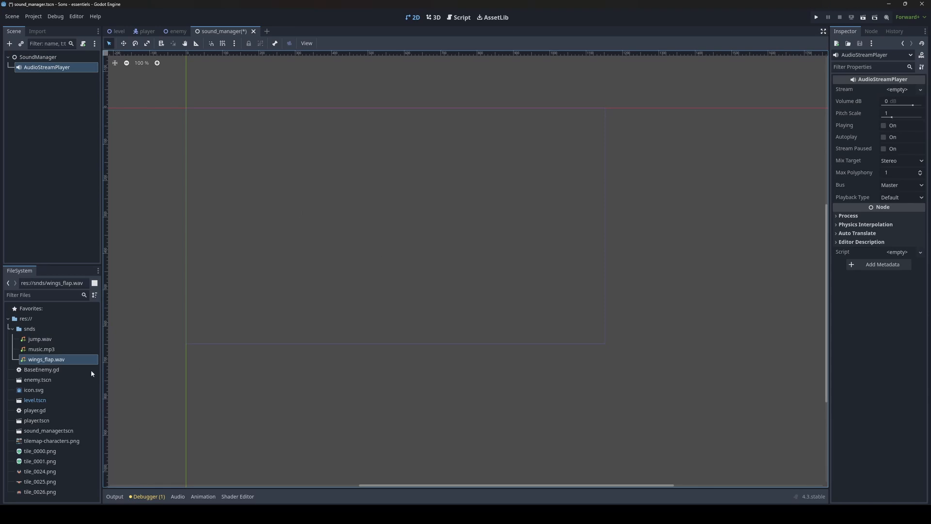
Step: Assign music.mp3 as the AudioStreamPlayer's stream and toggle Playing to preview it
{"action": "left_click_drag", "start_coordinate": [38, 349], "coordinate": [892, 90]}
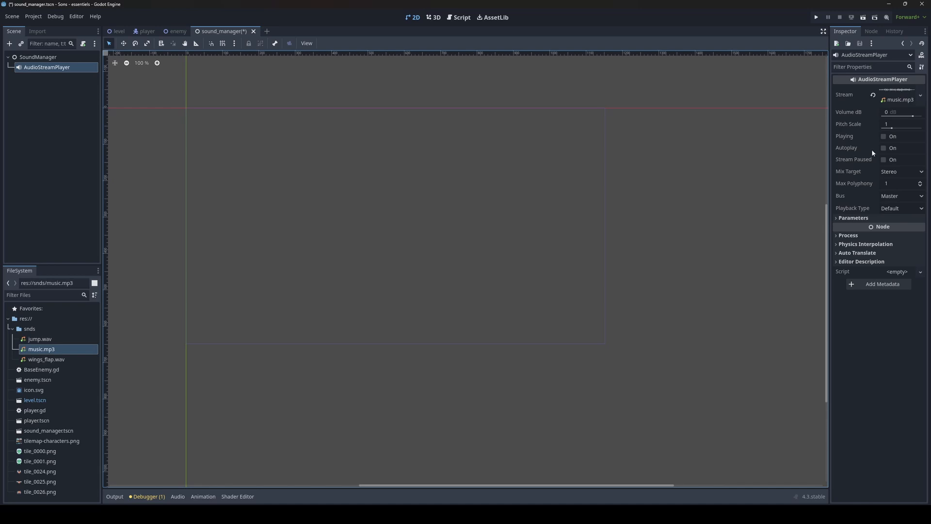
{"action": "left_click", "coordinate": [883, 136]}
{"action": "left_click", "coordinate": [884, 137]}
Step: Set the player's Volume dB to -10 and briefly toggle Playing to preview the level
{"action": "left_click", "coordinate": [909, 112]}
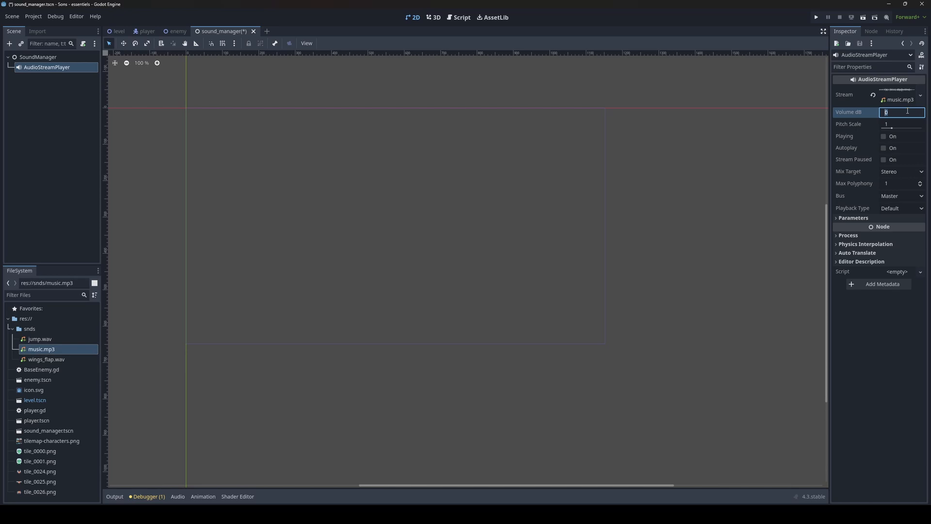
{"action": "type", "text": "-10"}
{"action": "key", "text": "Return"}
{"action": "left_click", "coordinate": [885, 137]}
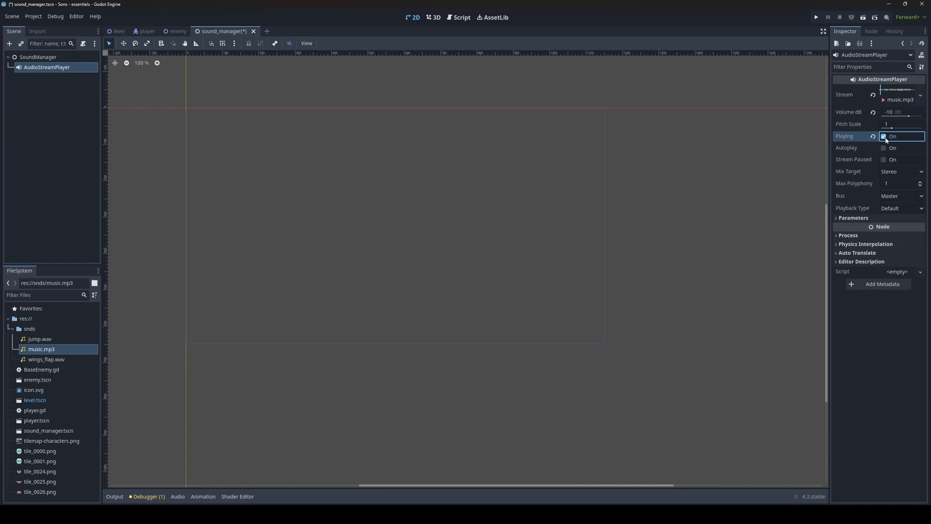
{"action": "left_click", "coordinate": [885, 137]}
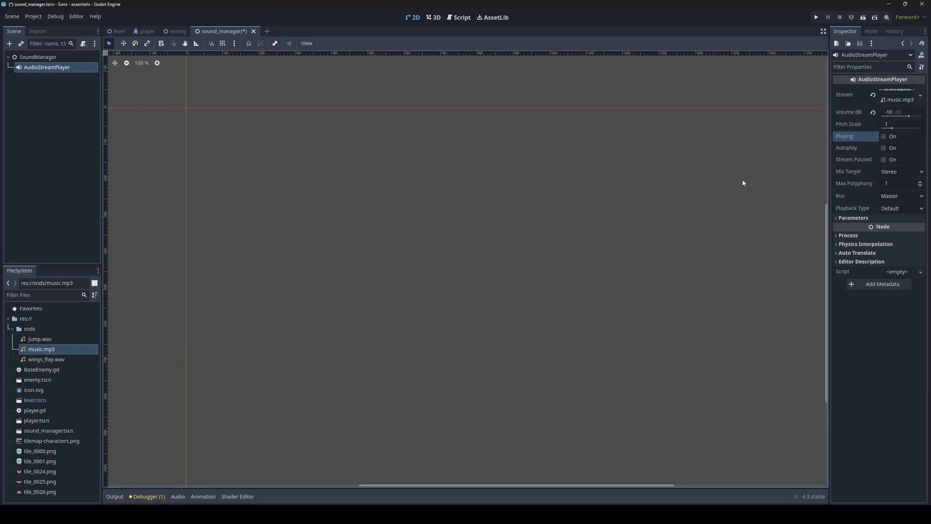
Step: Enable Autoplay on the AudioStreamPlayer and save the sound_manager scene
{"action": "middle_click_drag", "start_coordinate": [648, 197], "coordinate": [657, 201]}
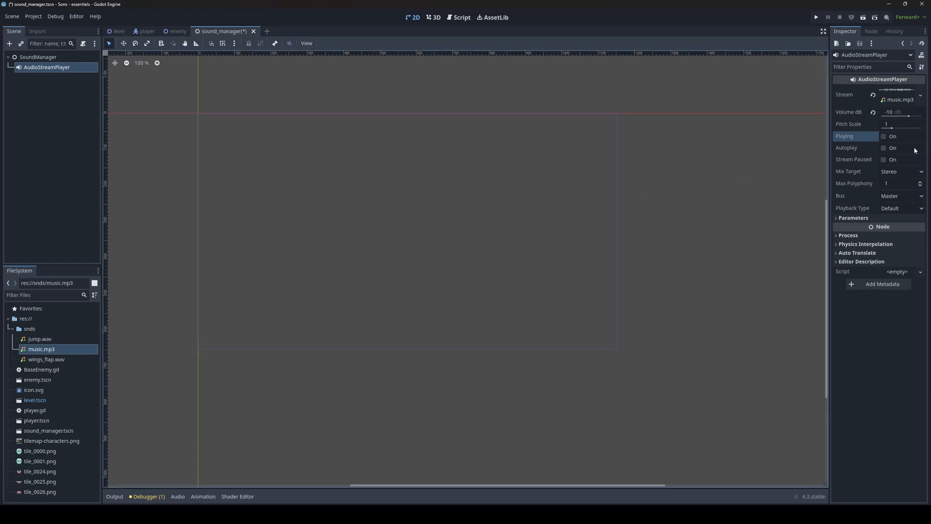
{"action": "left_click", "coordinate": [885, 149]}
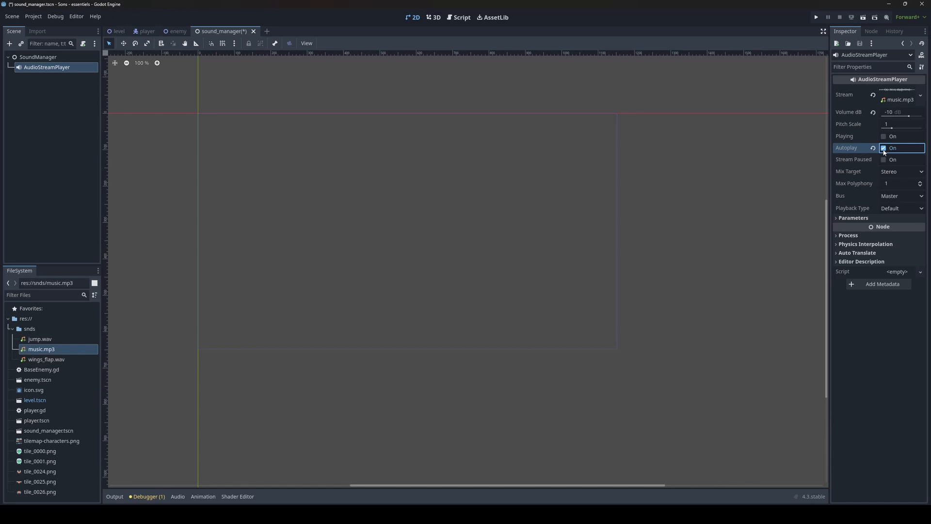
{"action": "key", "text": "ctrl+s"}
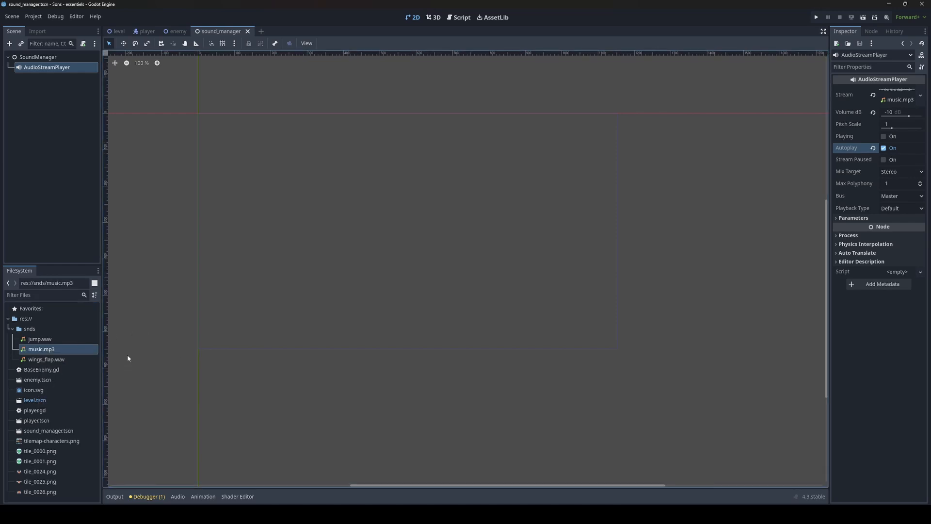
Step: Enable Loop in music.mp3's import settings and reimport it
{"action": "left_click", "coordinate": [42, 350]}
{"action": "left_click", "coordinate": [38, 32]}
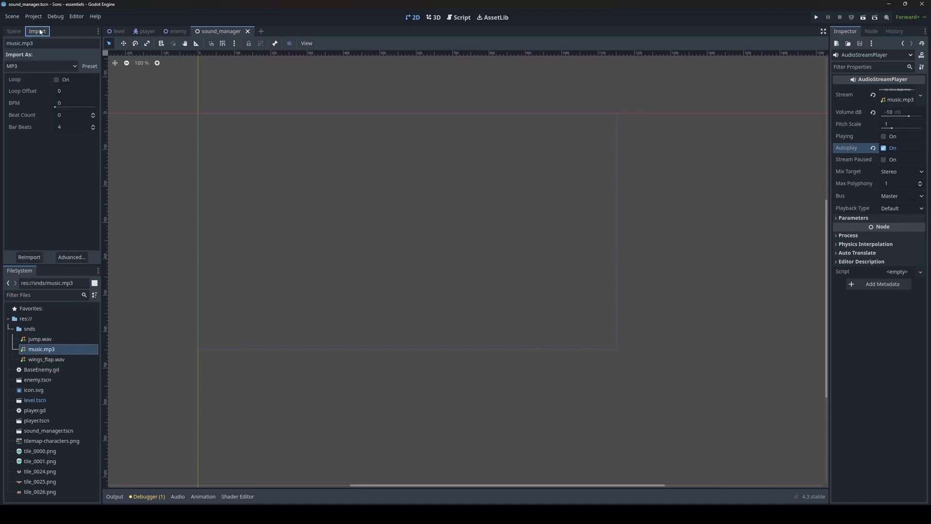
{"action": "left_click", "coordinate": [56, 79]}
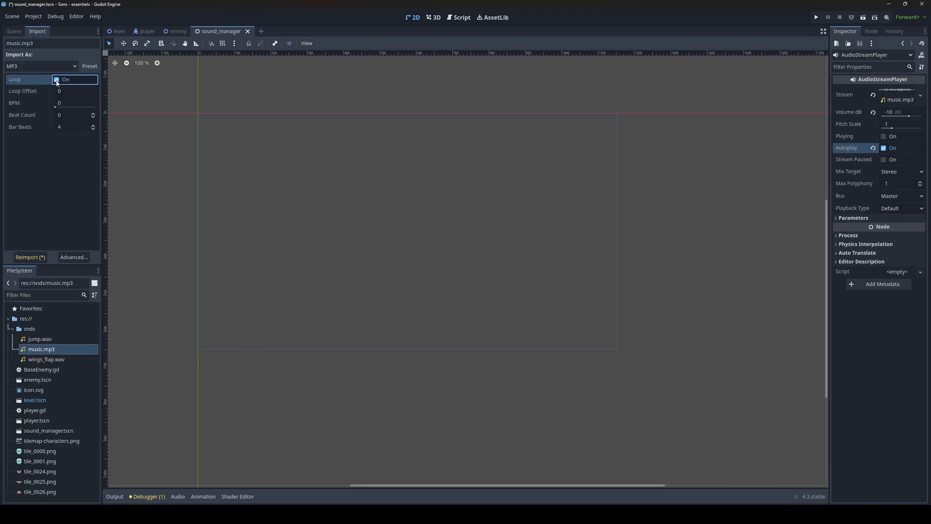
{"action": "left_click", "coordinate": [29, 257]}
Step: Examine the import settings of wings_flap.wav and music.mp3, including the advanced audio importer dialog
{"action": "left_click", "coordinate": [44, 361]}
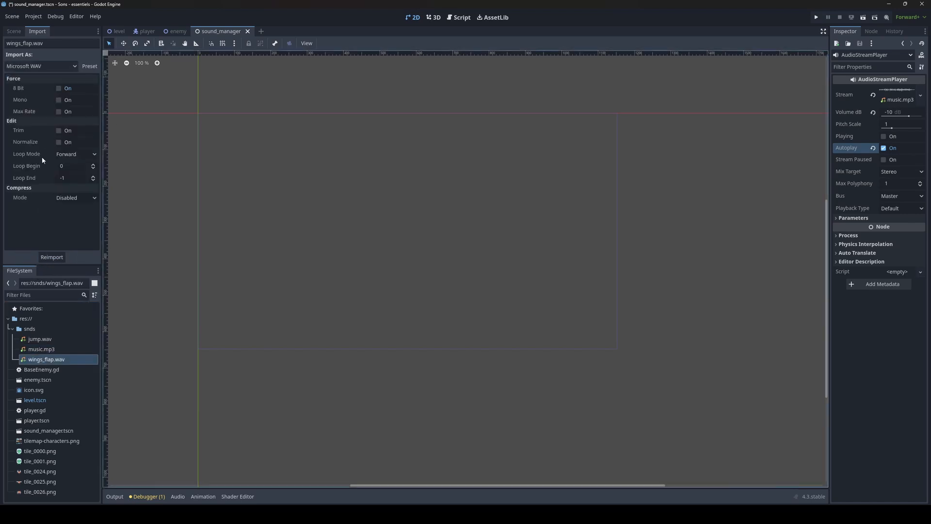
{"action": "double_click", "coordinate": [46, 349]}
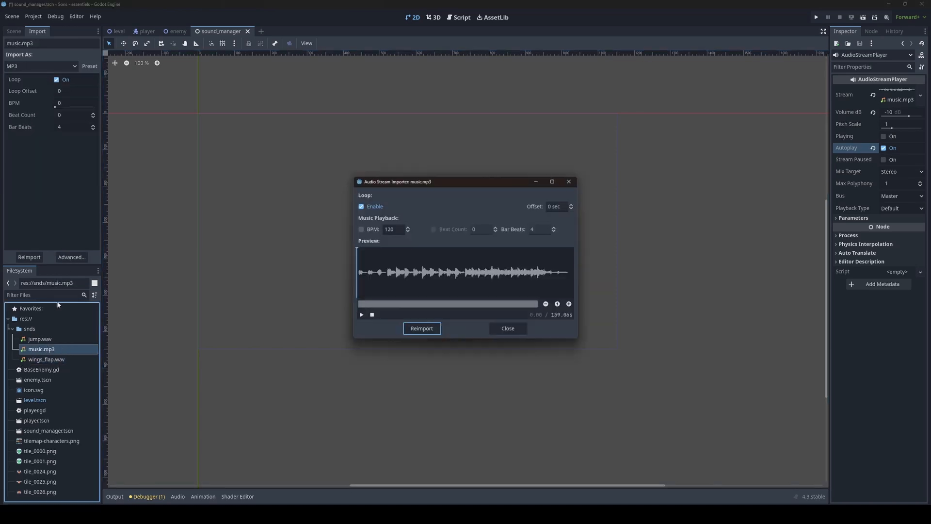
{"action": "left_click", "coordinate": [570, 182]}
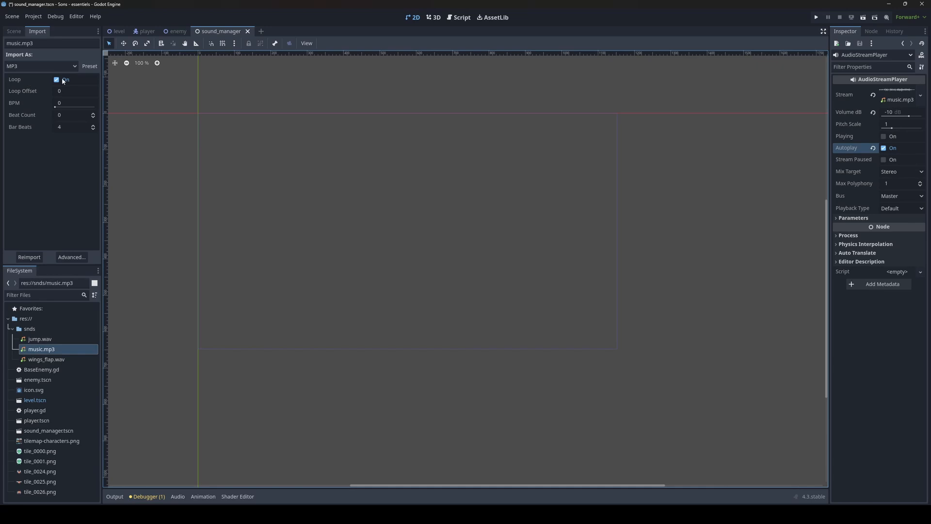
{"action": "left_click", "coordinate": [44, 360]}
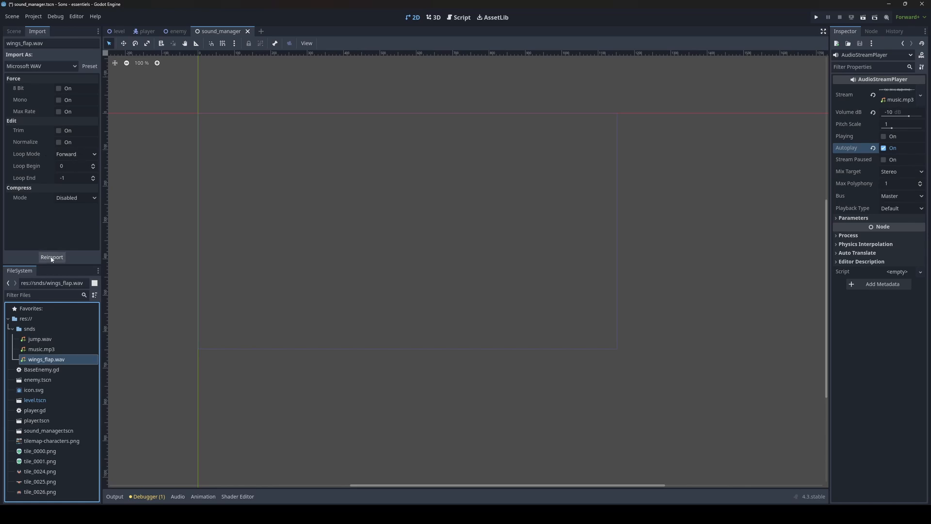
{"action": "middle_click_drag", "start_coordinate": [268, 200], "coordinate": [271, 205]}
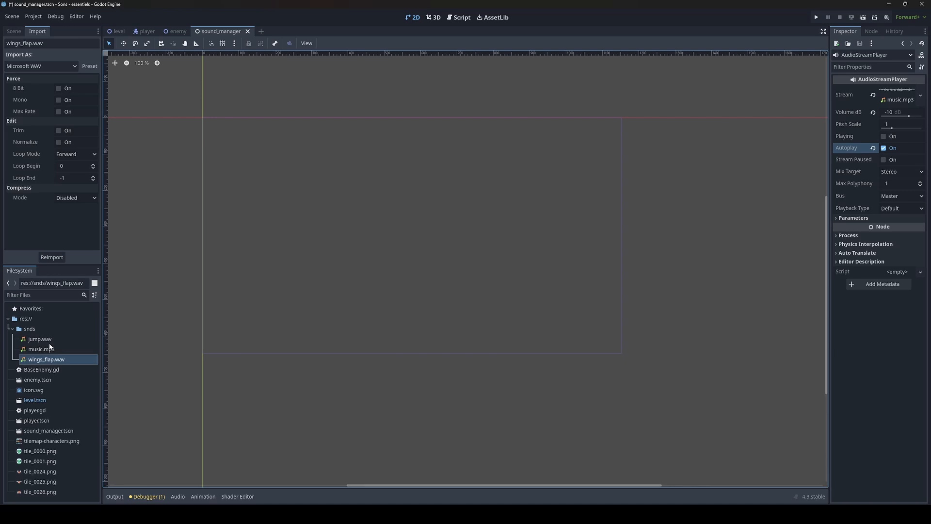
{"action": "mouse_move", "coordinate": [55, 337]}
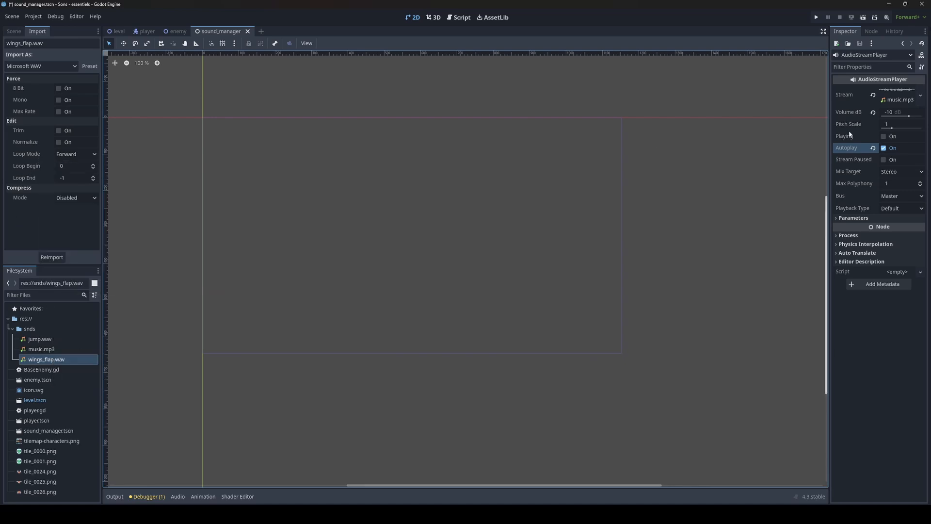
Step: Run the sound_manager scene on its own to hear the music, then close the game window
{"action": "key", "text": "F6"}
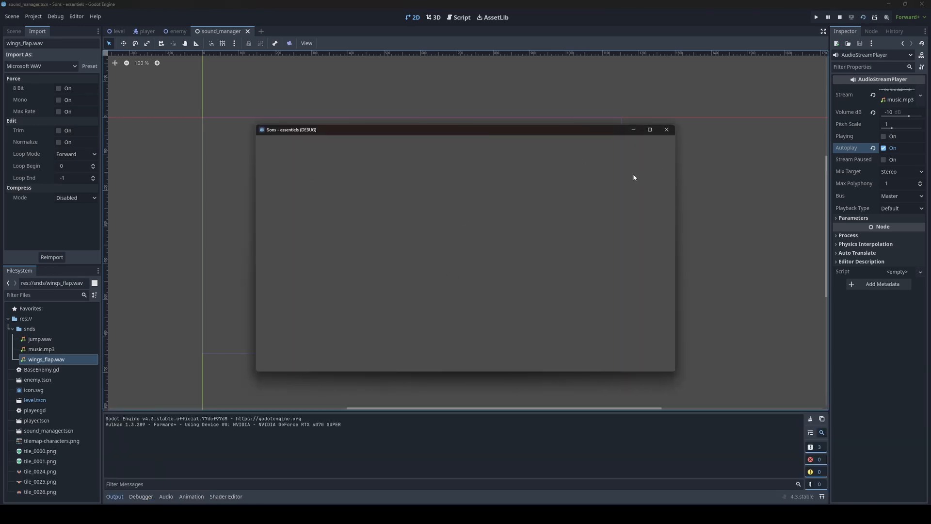
{"action": "left_click", "coordinate": [666, 129]}
Step: Instance sound_manager.tscn as a child scene of the Level scene
{"action": "left_click", "coordinate": [112, 32]}
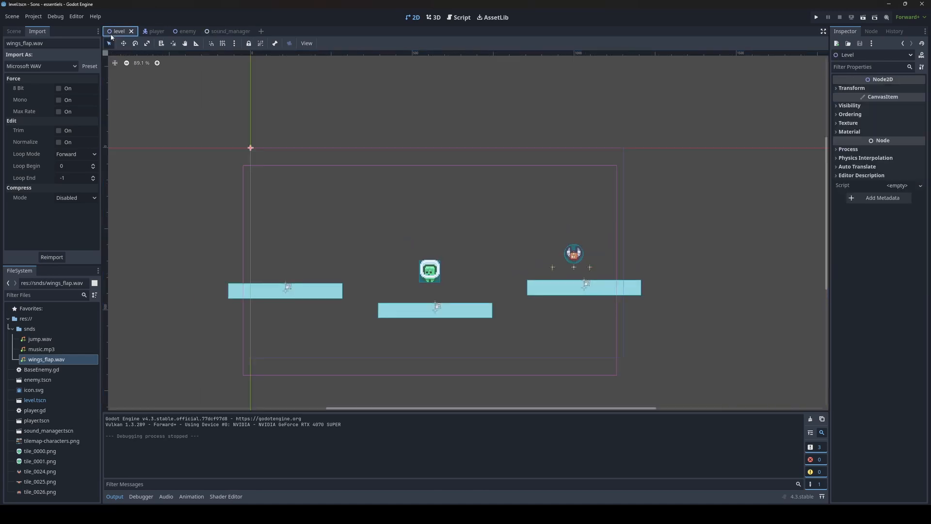
{"action": "left_click", "coordinate": [13, 31]}
{"action": "left_click", "coordinate": [21, 43]}
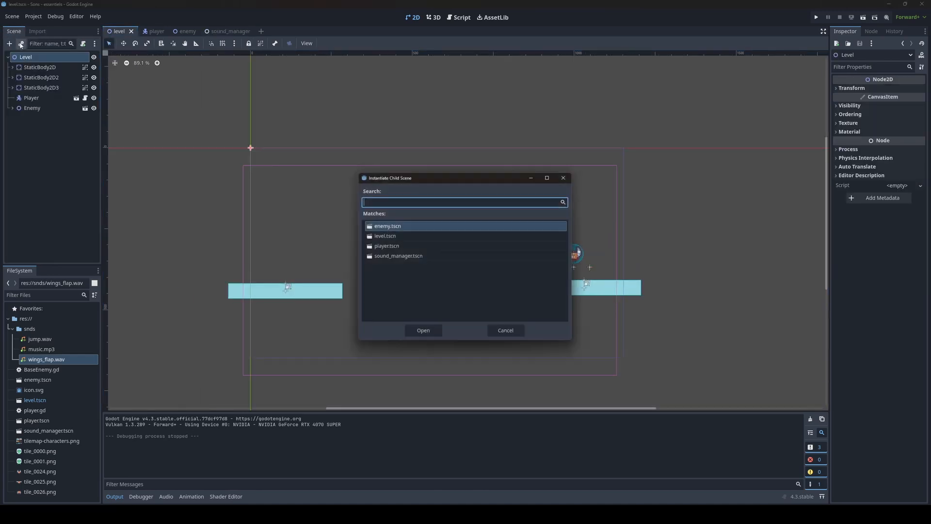
{"action": "double_click", "coordinate": [398, 256]}
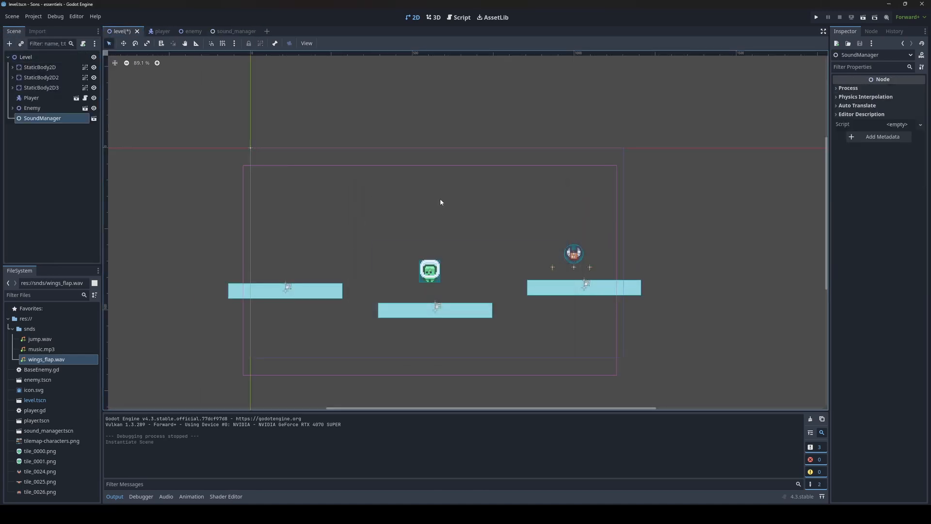
Step: Run the game and playtest by walking left and right and jumping near the bee
{"action": "key", "text": "F5"}
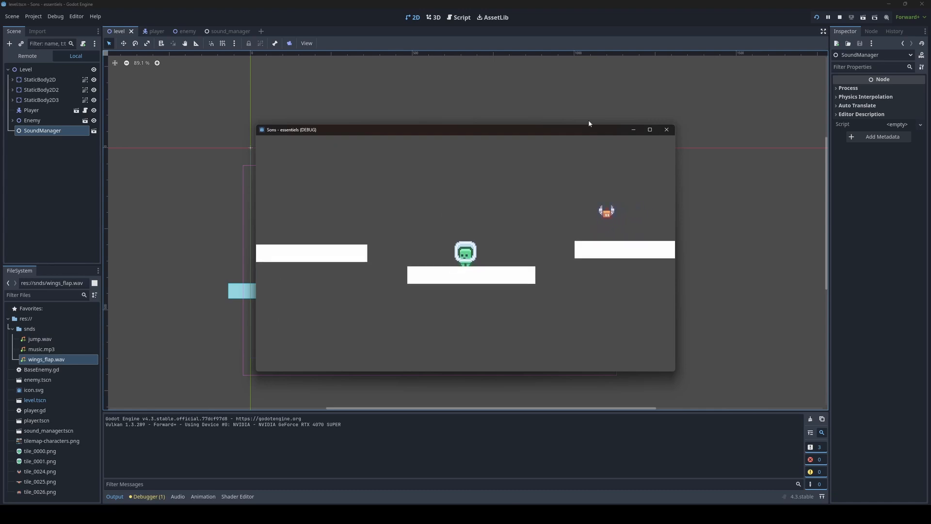
{"action": "key", "text": "Left"}
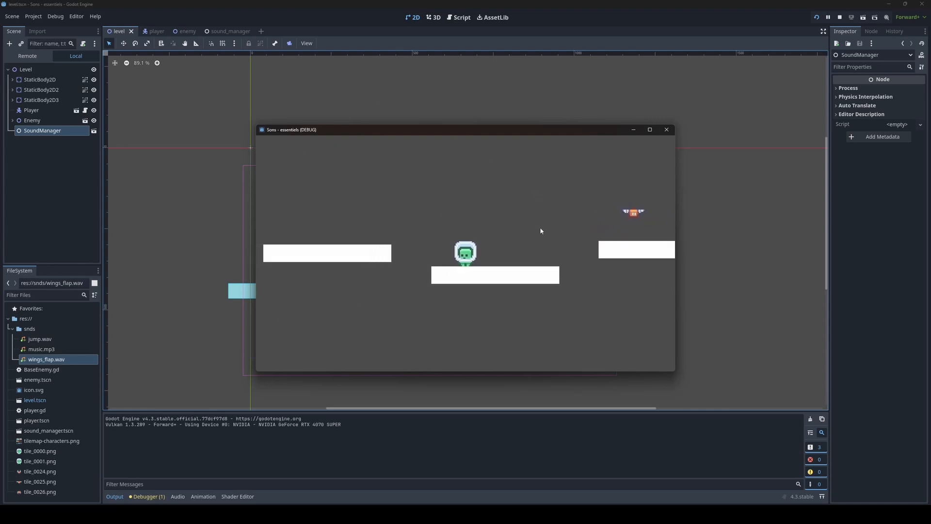
{"action": "key", "text": "Right"}
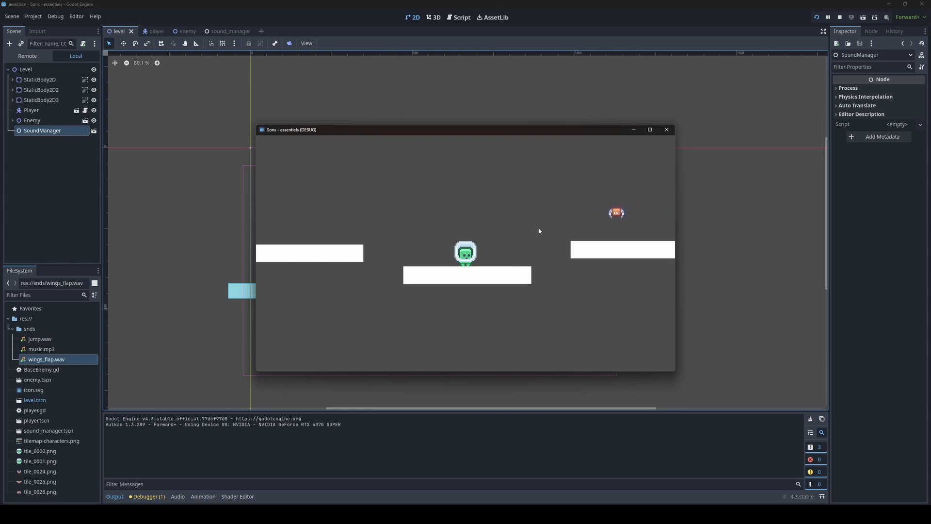
{"action": "key", "text": "Left"}
{"action": "key", "text": "Right"}
{"action": "key", "text": "space"}
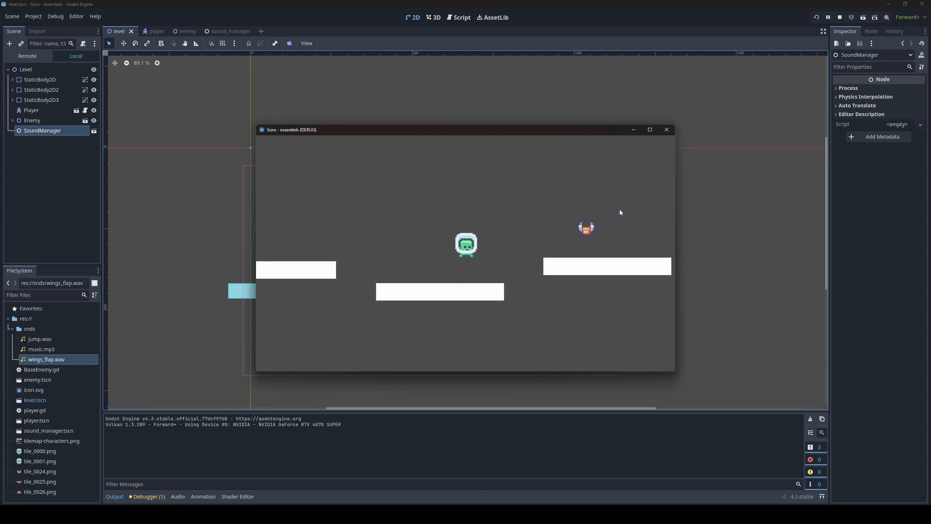
{"action": "key", "text": "Left"}
{"action": "key", "text": "Right"}
{"action": "key", "text": "Left"}
{"action": "key", "text": "space"}
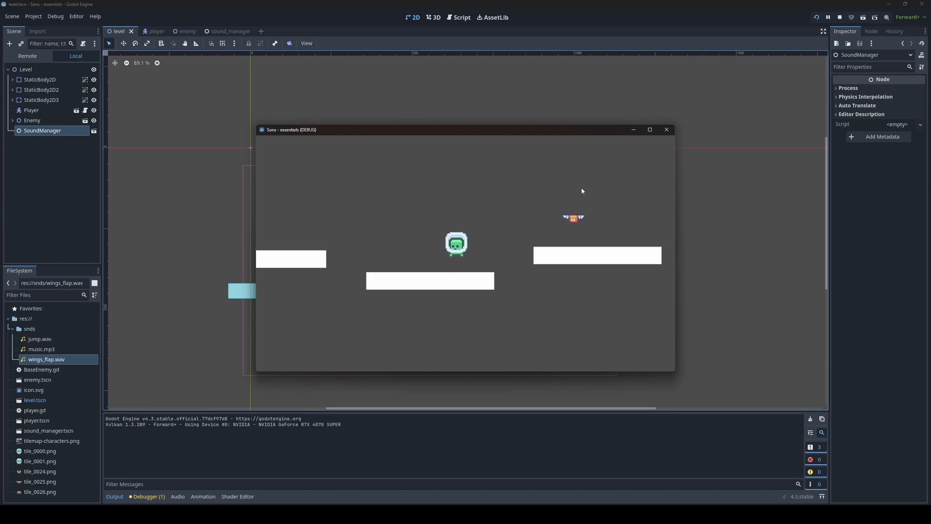
{"action": "key", "text": "Right"}
{"action": "key", "text": "Left"}
{"action": "key", "text": "Right"}
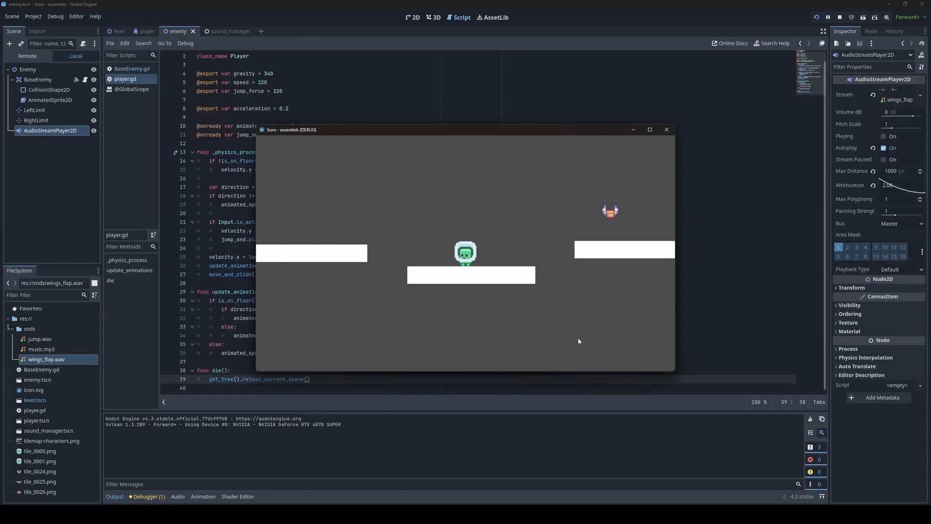
{"action": "key", "text": "Left"}
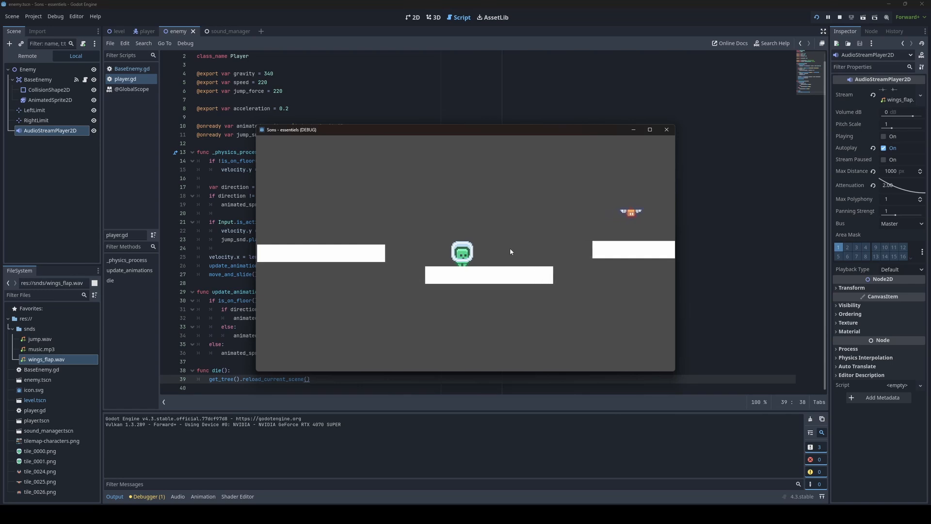
{"action": "key", "text": "Right"}
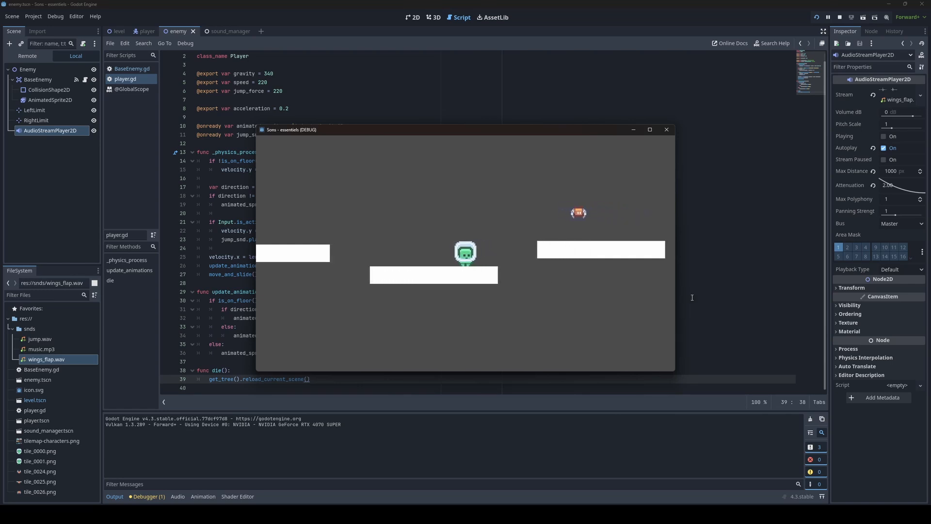
{"action": "key", "text": "Left"}
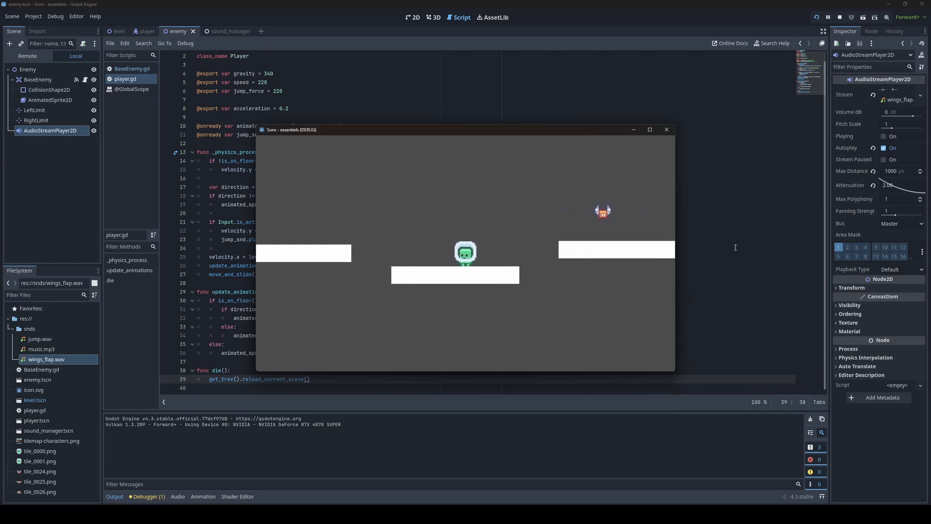
{"action": "key", "text": "Right"}
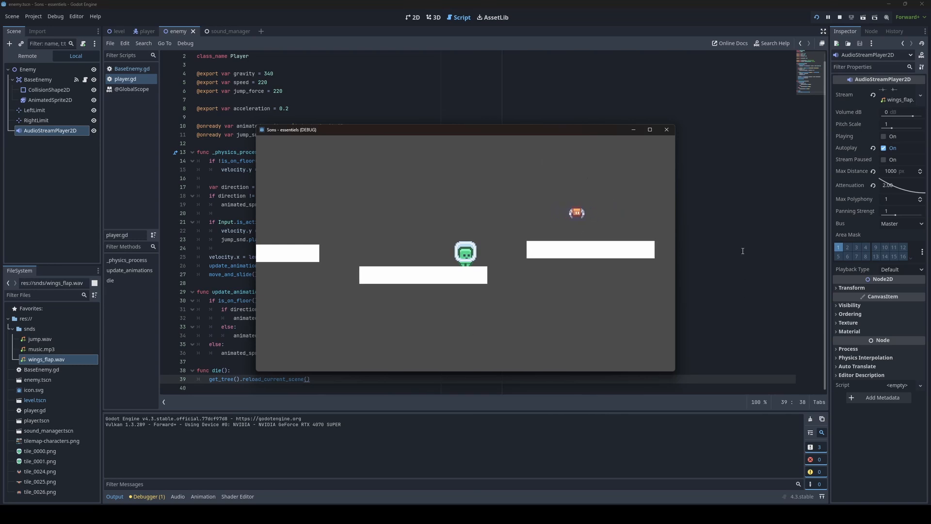
{"action": "key", "text": "space"}
{"action": "key", "text": "Right"}
{"action": "key", "text": "Right"}
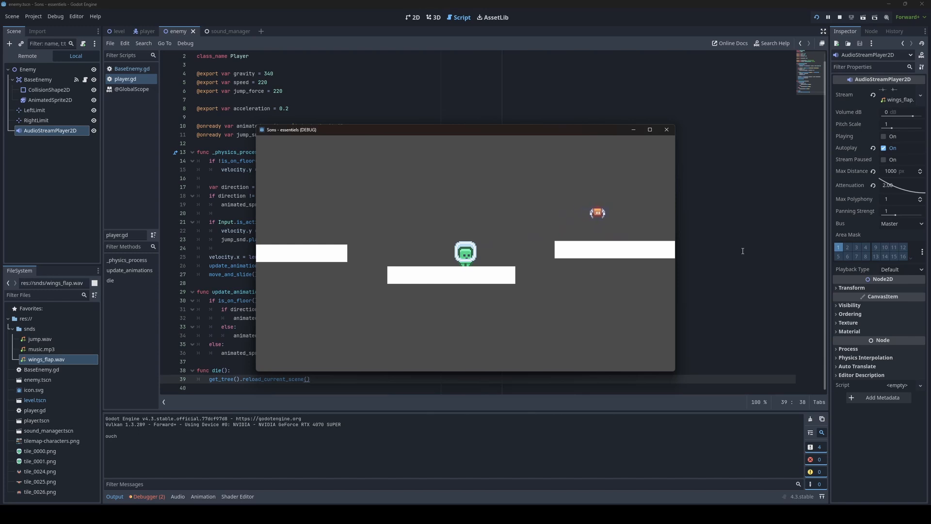
{"action": "key", "text": "space"}
{"action": "key", "text": "Right"}
{"action": "key", "text": "Right"}
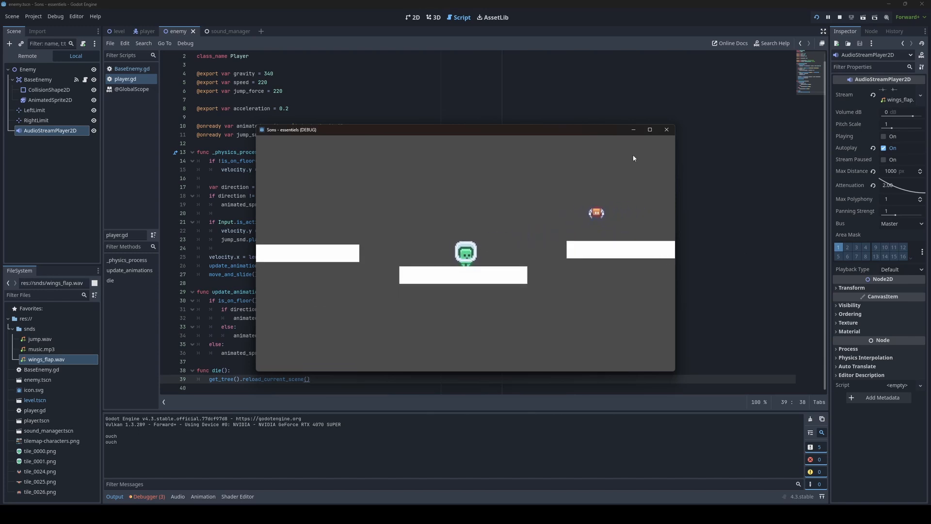
Step: Keep playtesting by walking and jumping, then close the game window
{"action": "key", "text": "Right"}
{"action": "key", "text": "Left"}
{"action": "key", "text": "space"}
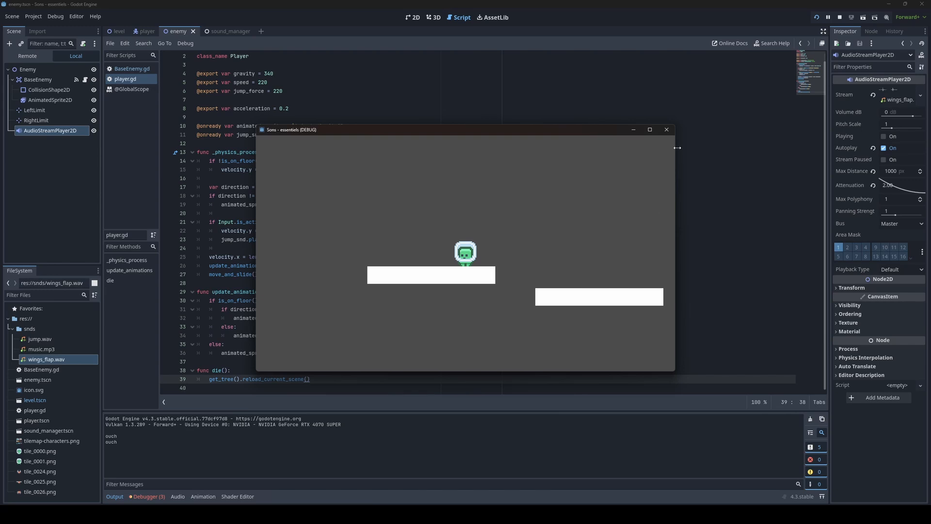
{"action": "left_click", "coordinate": [667, 130]}
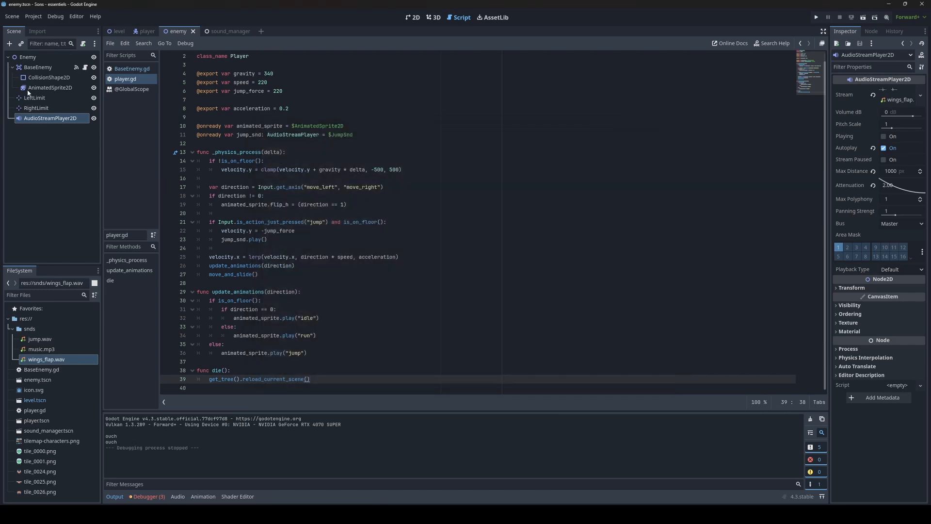
Step: Compare the SoundManager node in the Level scene with the nodes of the sound_manager scene
{"action": "left_click", "coordinate": [119, 31]}
{"action": "left_click", "coordinate": [49, 119]}
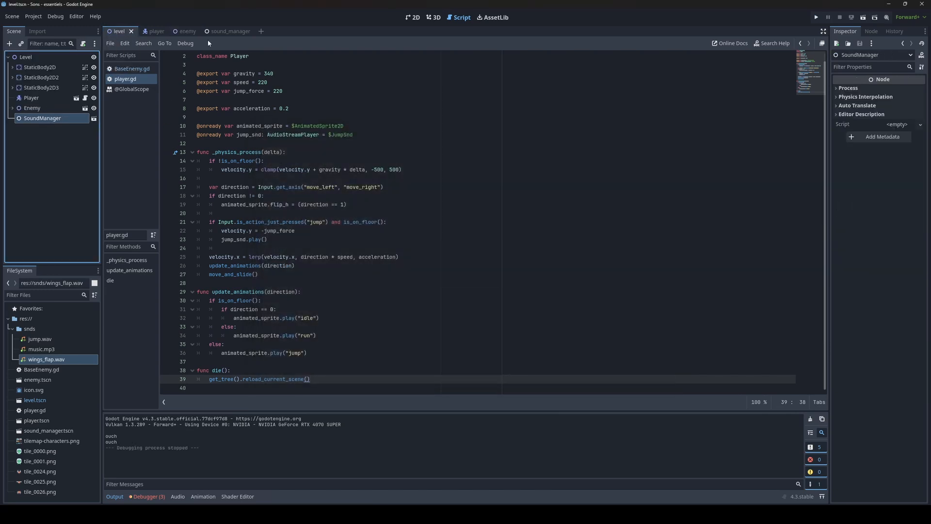
{"action": "left_click", "coordinate": [225, 31]}
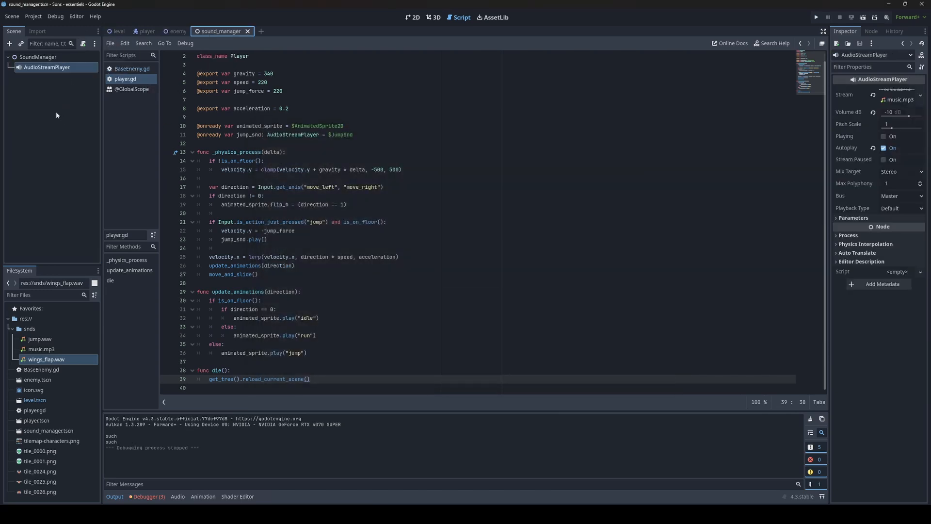
{"action": "left_click", "coordinate": [118, 31]}
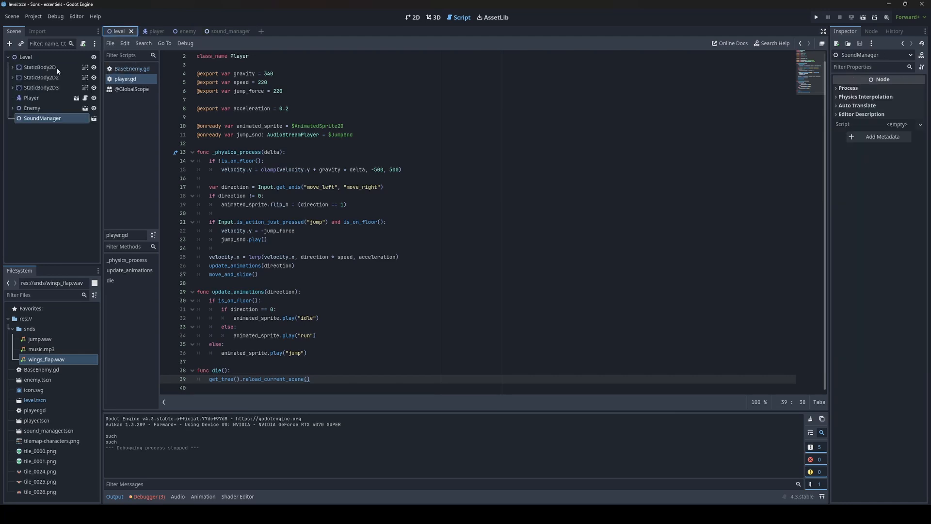
{"action": "left_click", "coordinate": [224, 31]}
{"action": "left_click", "coordinate": [118, 31]}
{"action": "scroll", "coordinate": [335, 183], "scroll_direction": "up", "scroll_amount": 1}
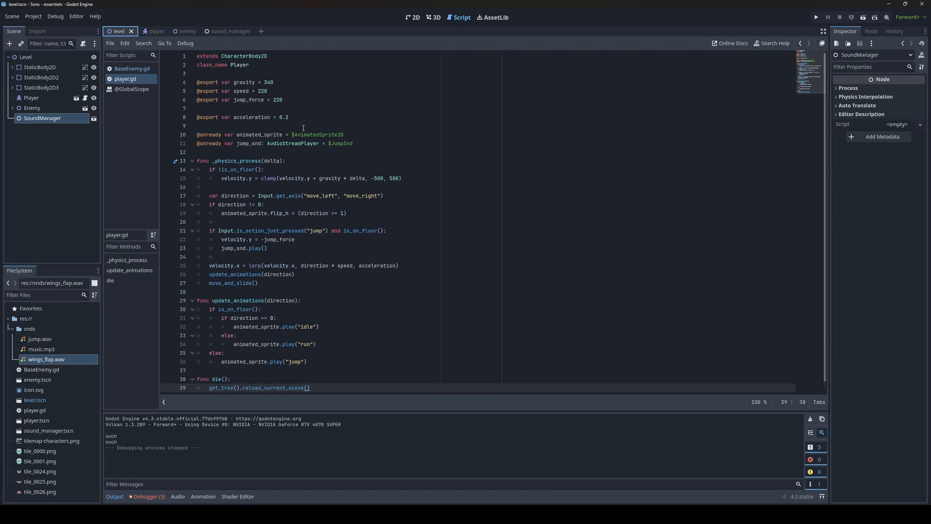
{"action": "left_click", "coordinate": [38, 122]}
{"action": "left_click", "coordinate": [221, 33]}
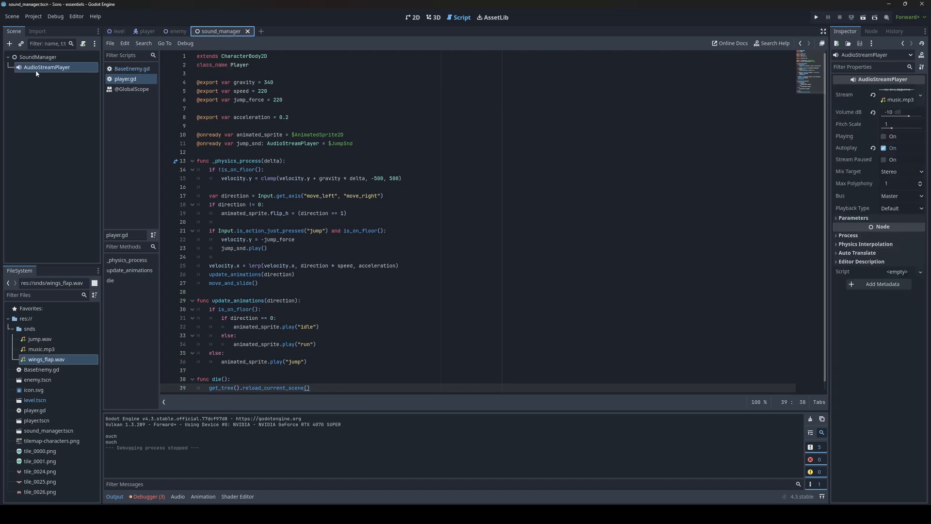
{"action": "left_click", "coordinate": [111, 31]}
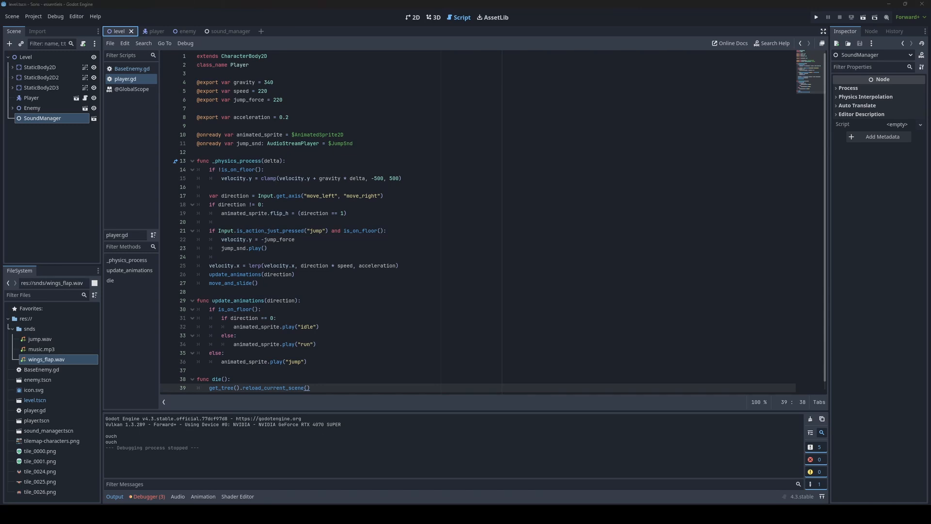
{"action": "left_click", "coordinate": [221, 31]}
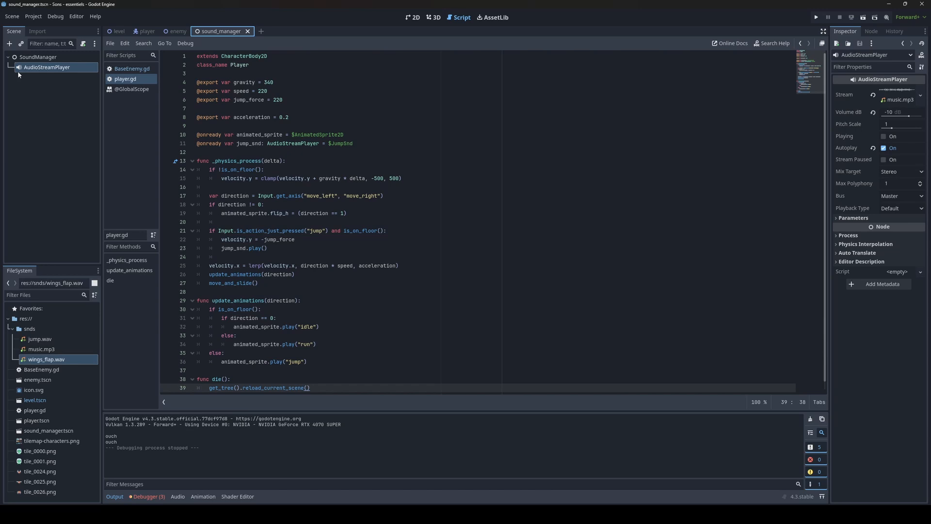
{"action": "left_click", "coordinate": [39, 57]}
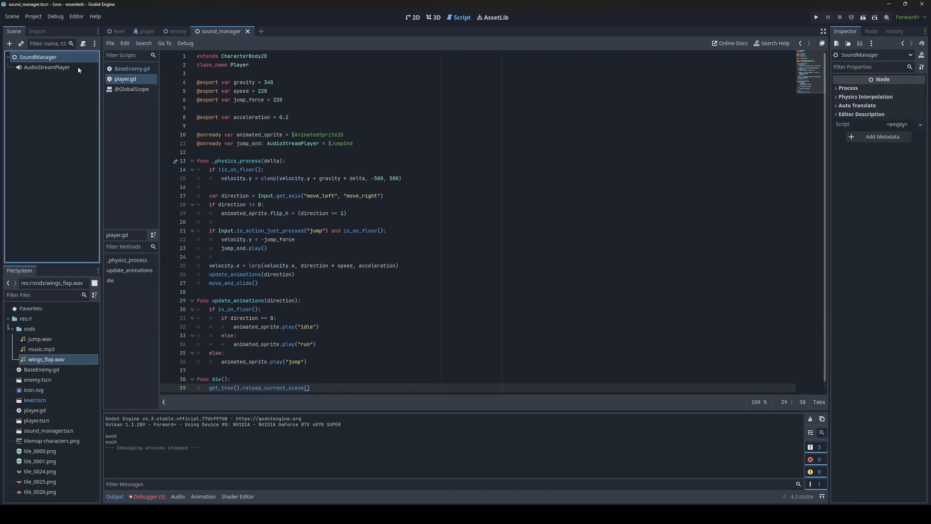
Step: Register sound_manager.tscn as an autoload named SoundManager in the project's Globals settings
{"action": "left_click", "coordinate": [116, 31]}
{"action": "left_click", "coordinate": [33, 16]}
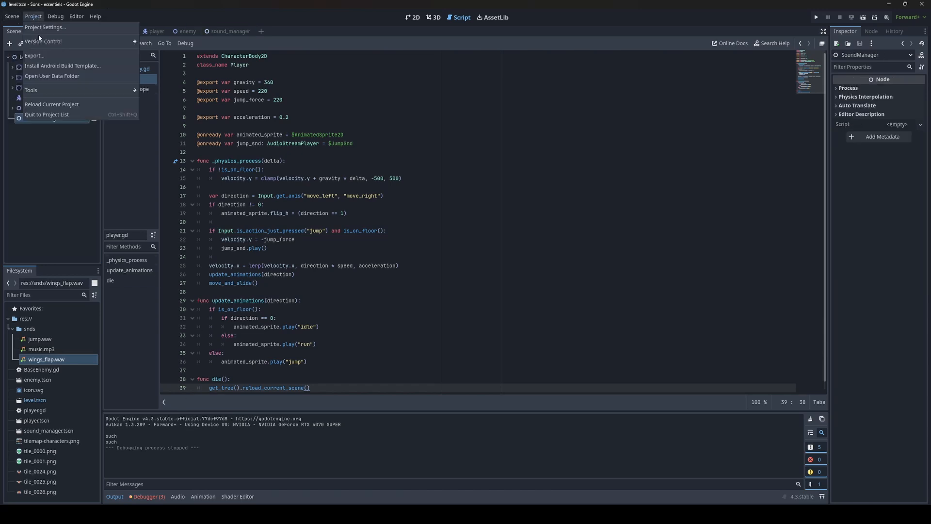
{"action": "left_click", "coordinate": [40, 28]}
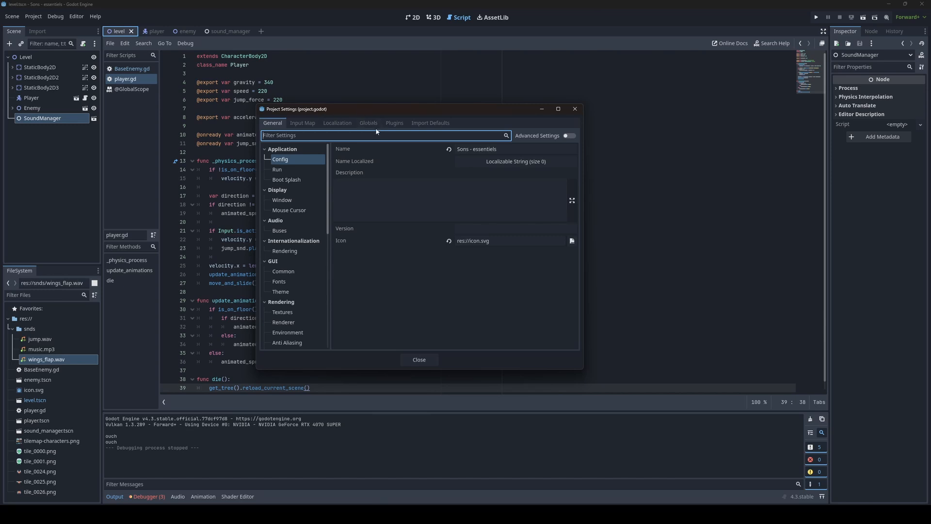
{"action": "left_click", "coordinate": [371, 124]}
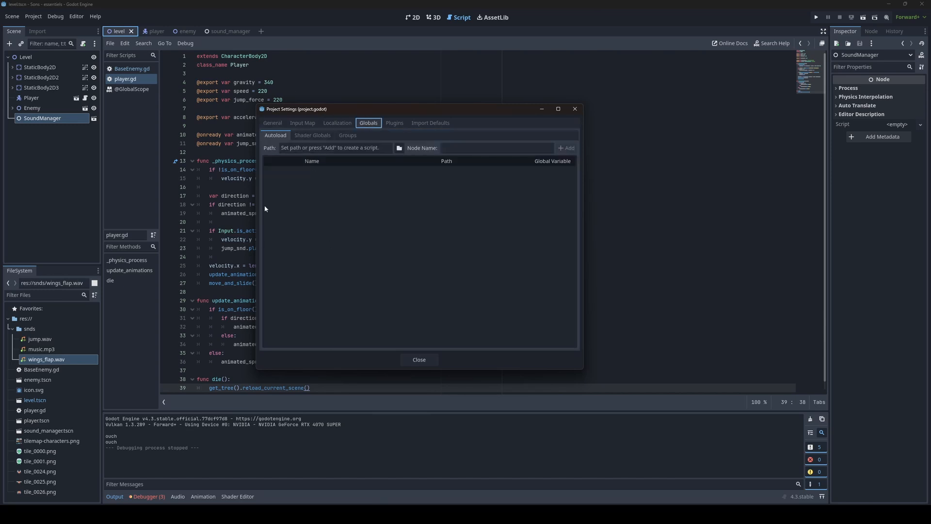
{"action": "left_click", "coordinate": [280, 139]}
{"action": "left_click", "coordinate": [336, 180]}
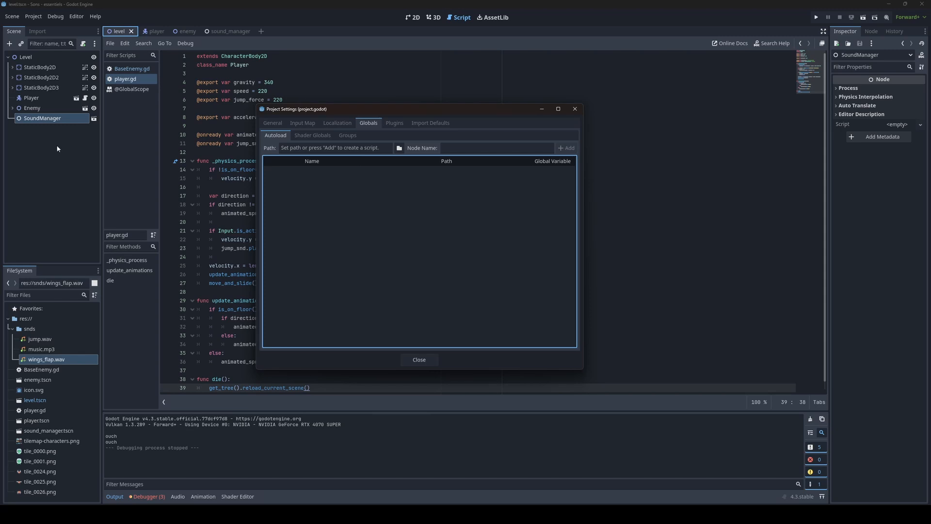
{"action": "left_click", "coordinate": [358, 149]}
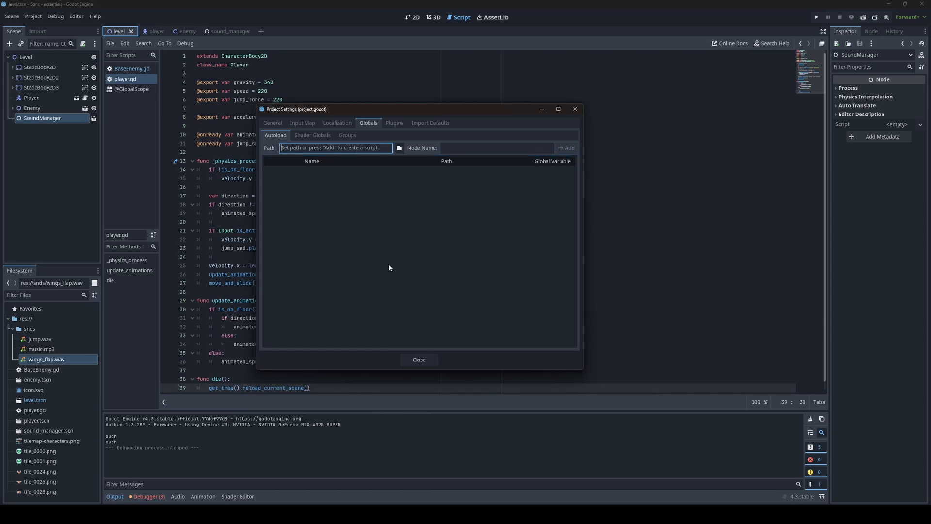
{"action": "left_click", "coordinate": [398, 148]}
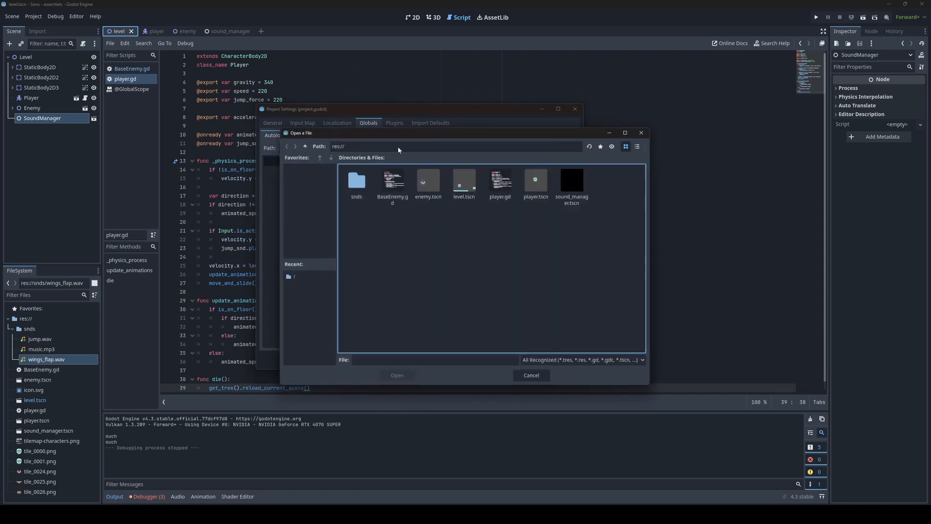
{"action": "left_click", "coordinate": [584, 196]}
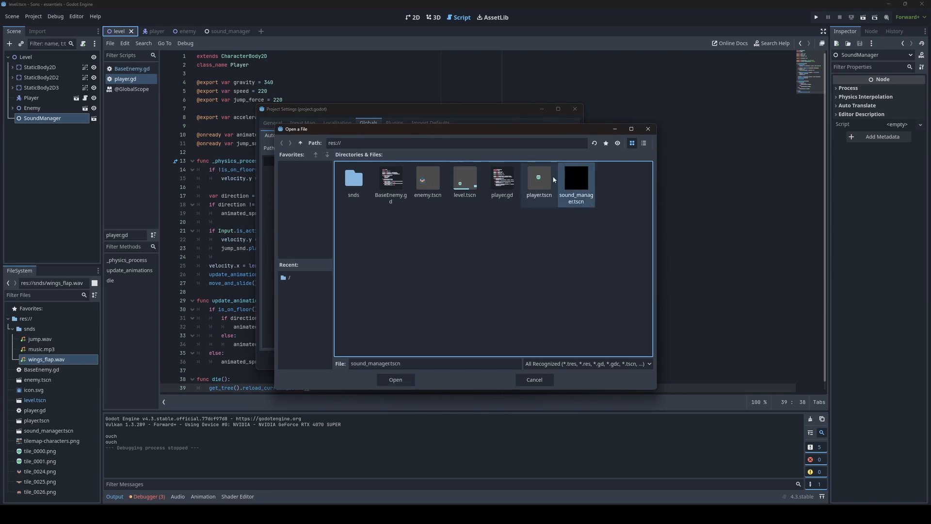
{"action": "left_click", "coordinate": [396, 380]}
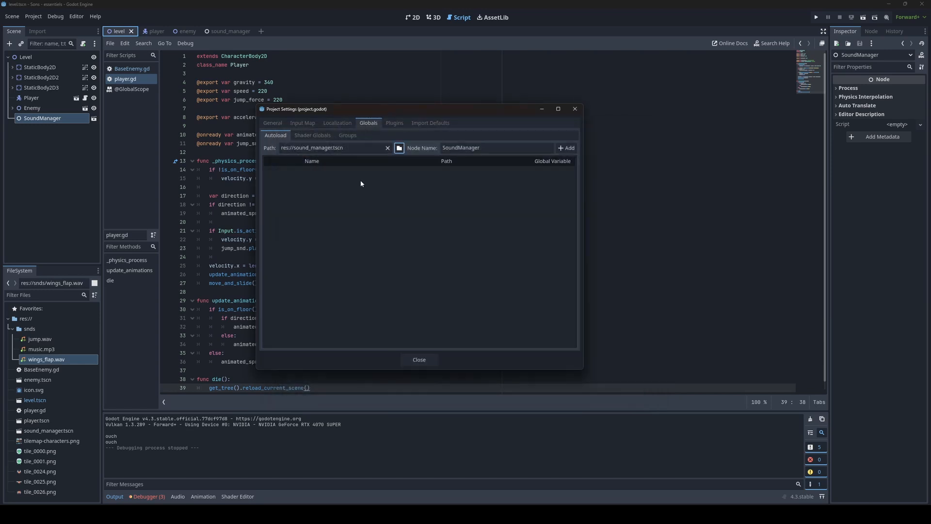
{"action": "left_click", "coordinate": [566, 148]}
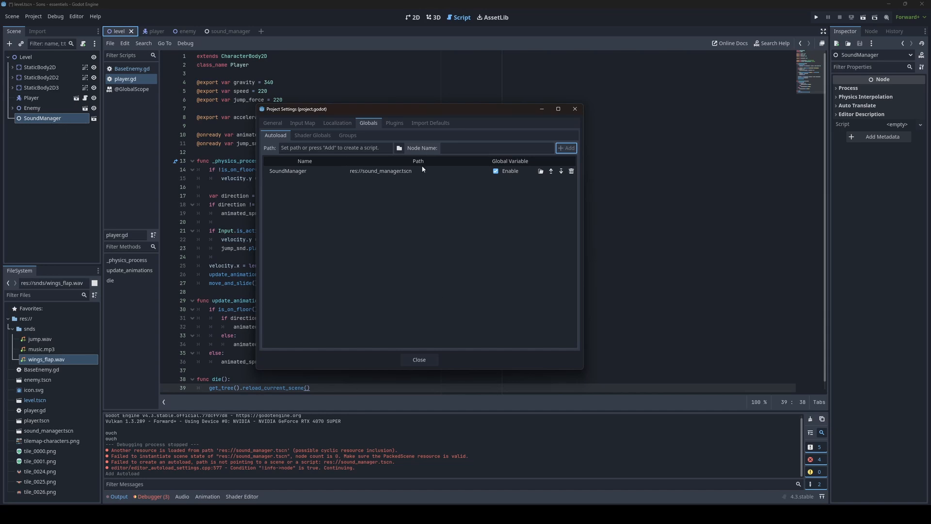
{"action": "double_click", "coordinate": [293, 171]}
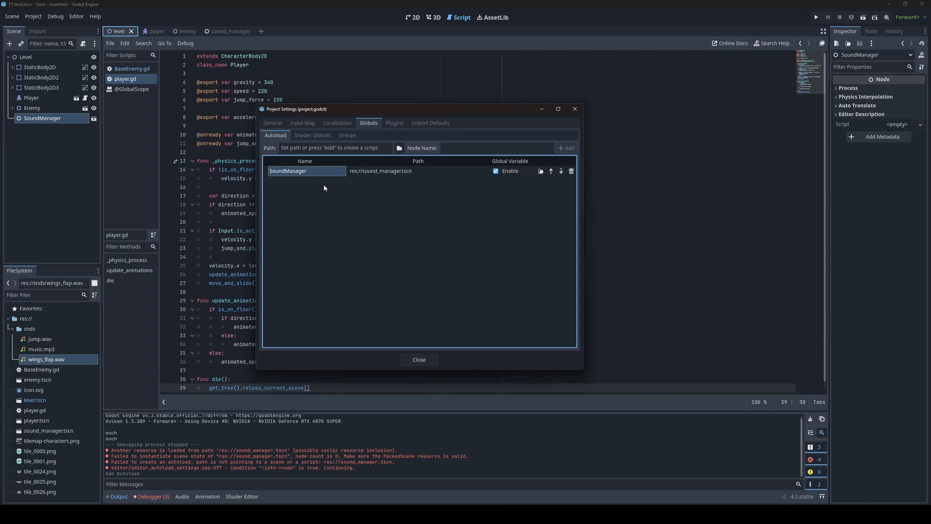
{"action": "left_click", "coordinate": [575, 109]}
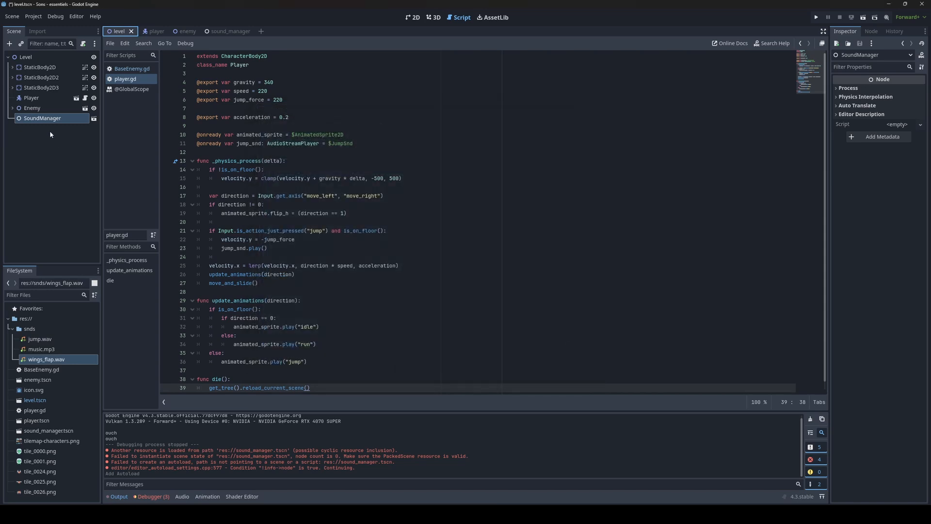
Step: Delete the SoundManager instance from the Level scene and save the scene
{"action": "left_click", "coordinate": [42, 120]}
{"action": "key", "text": "Delete"}
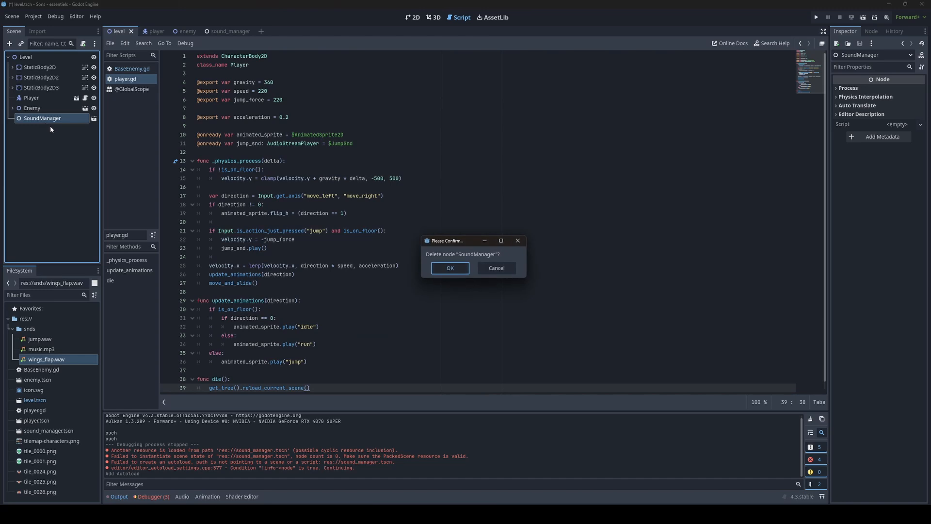
{"action": "key", "text": "Return"}
{"action": "left_click", "coordinate": [118, 496]}
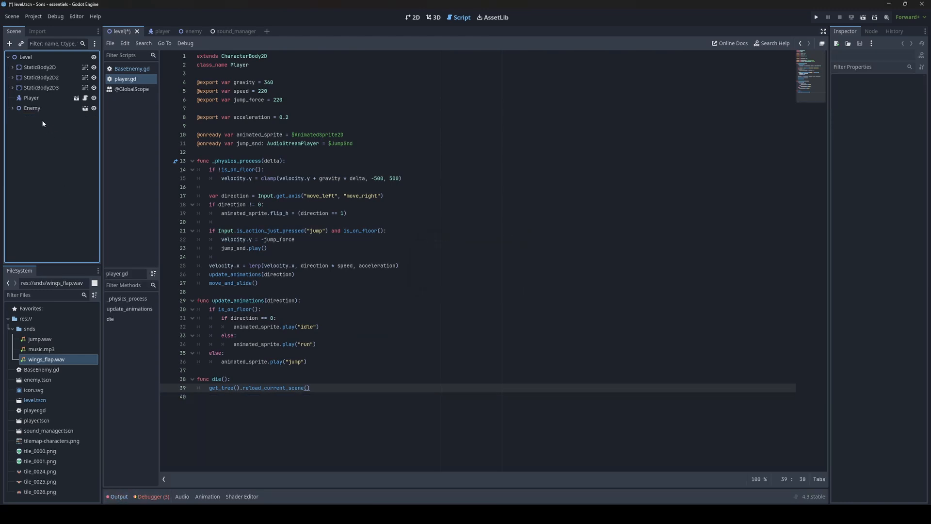
{"action": "key", "text": "ctrl+s"}
Step: Run the game and playtest by walking left and right and jumping toward the bee
{"action": "left_click", "coordinate": [413, 18]}
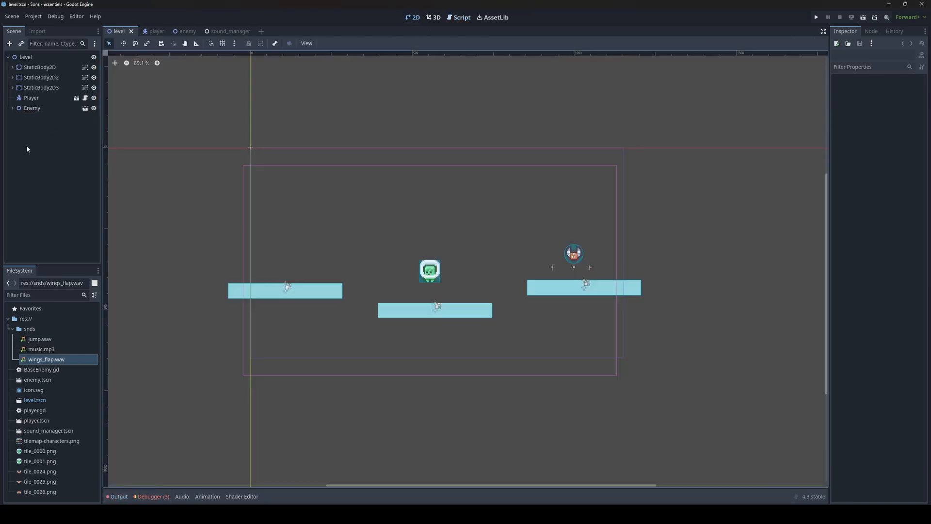
{"action": "key", "text": "F5"}
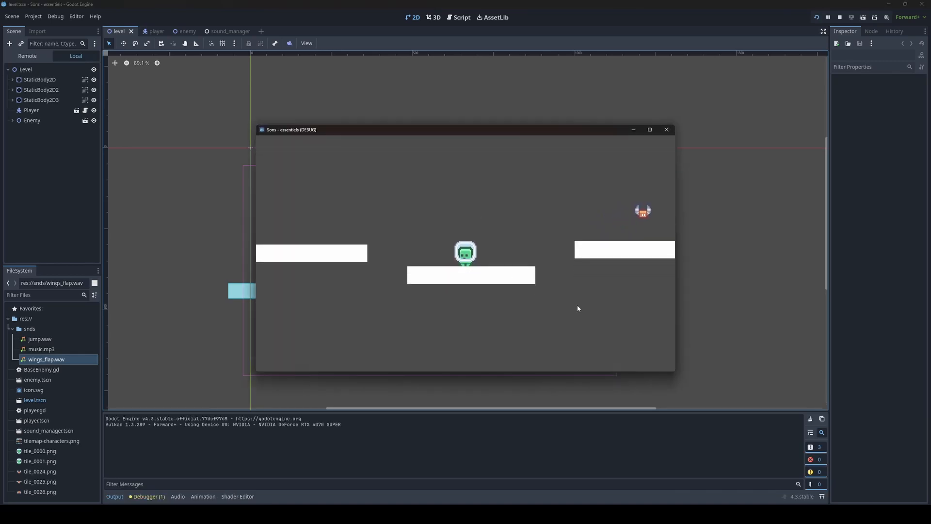
{"action": "key", "text": "Left"}
{"action": "key", "text": "Right"}
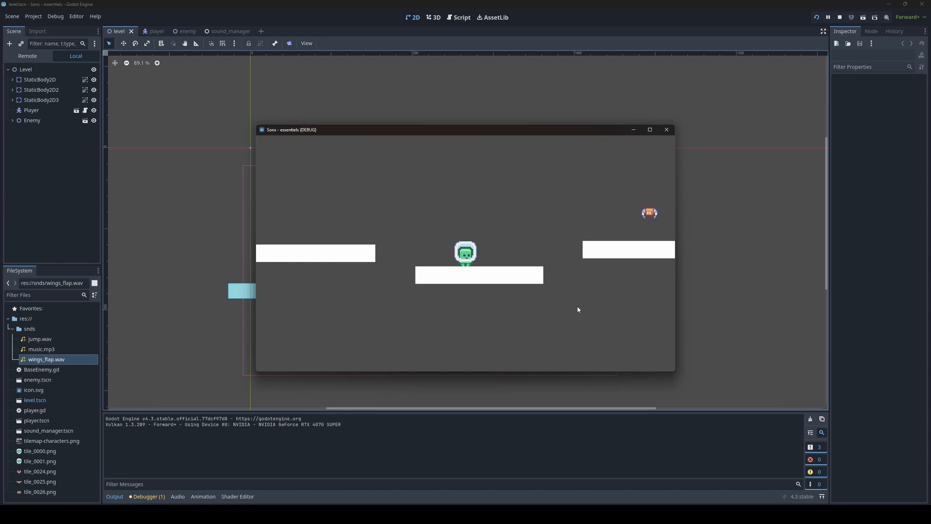
{"action": "key", "text": "Left"}
{"action": "key", "text": "Right"}
{"action": "key", "text": "Right"}
{"action": "key", "text": "Right"}
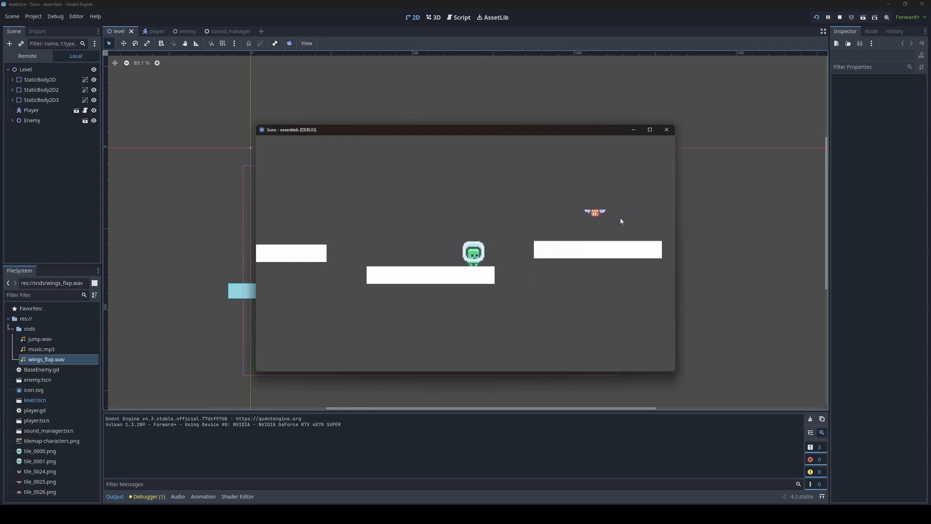
{"action": "key", "text": "space"}
{"action": "key", "text": "Right"}
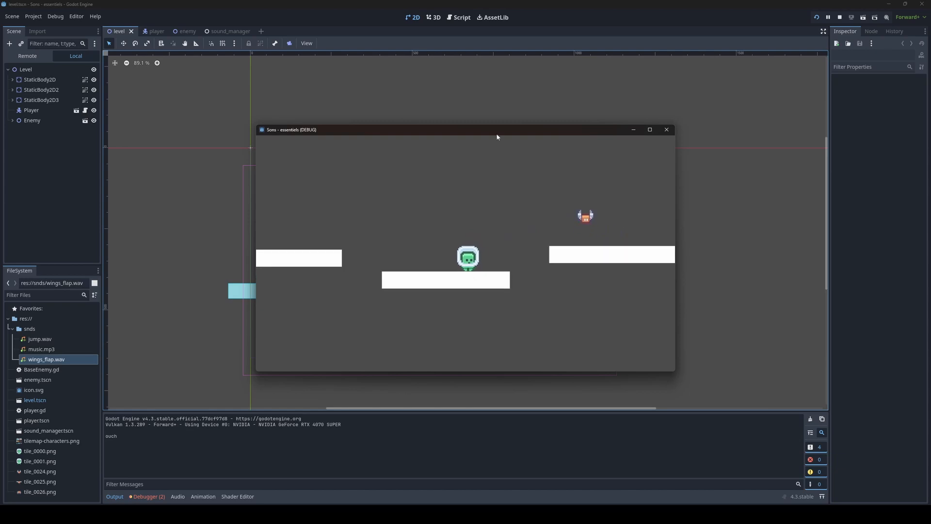
{"action": "key", "text": "Left"}
{"action": "key", "text": "Right"}
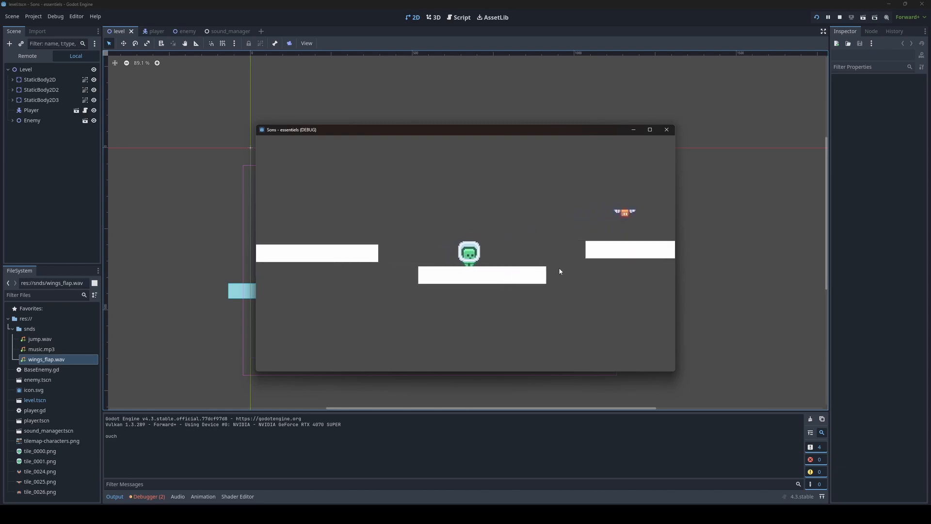
{"action": "key", "text": "space"}
{"action": "key", "text": "Right"}
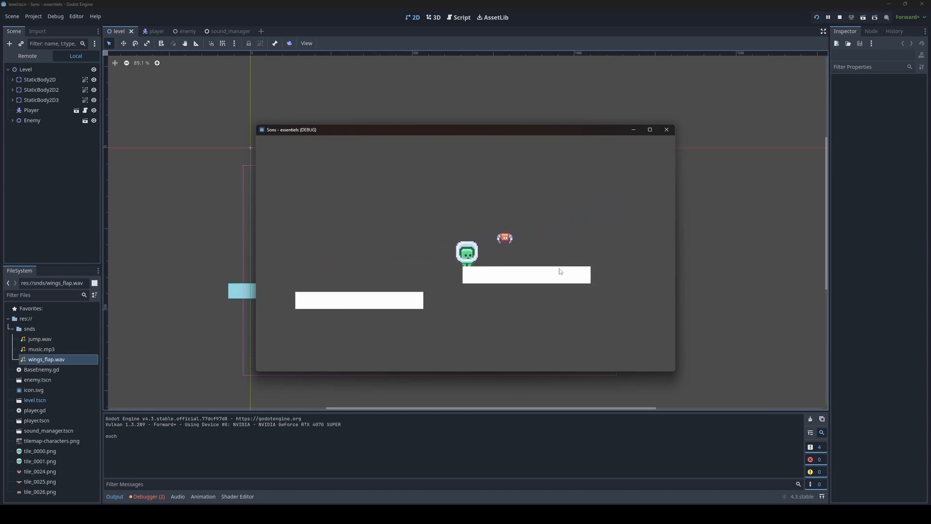
{"action": "key", "text": "Right"}
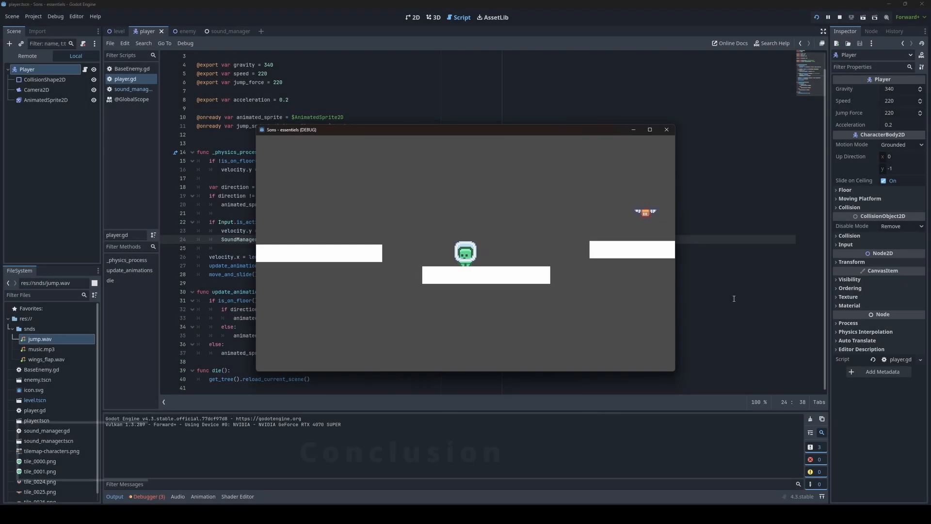
{"action": "key", "text": "Left"}
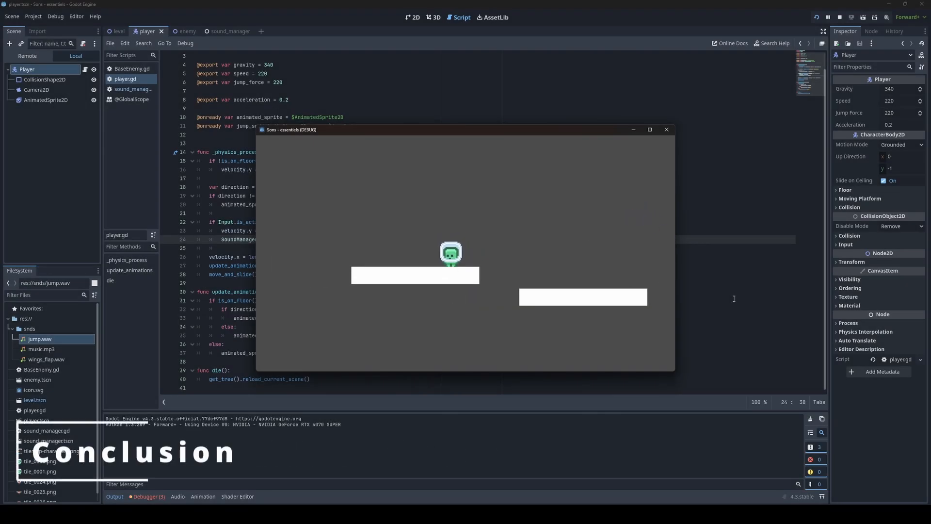
{"action": "key", "text": "Right"}
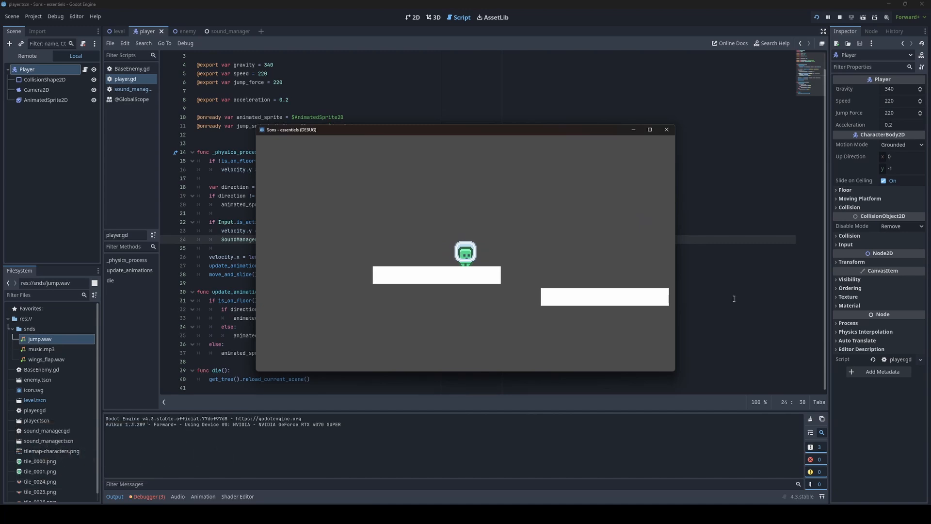
{"action": "key", "text": "Right"}
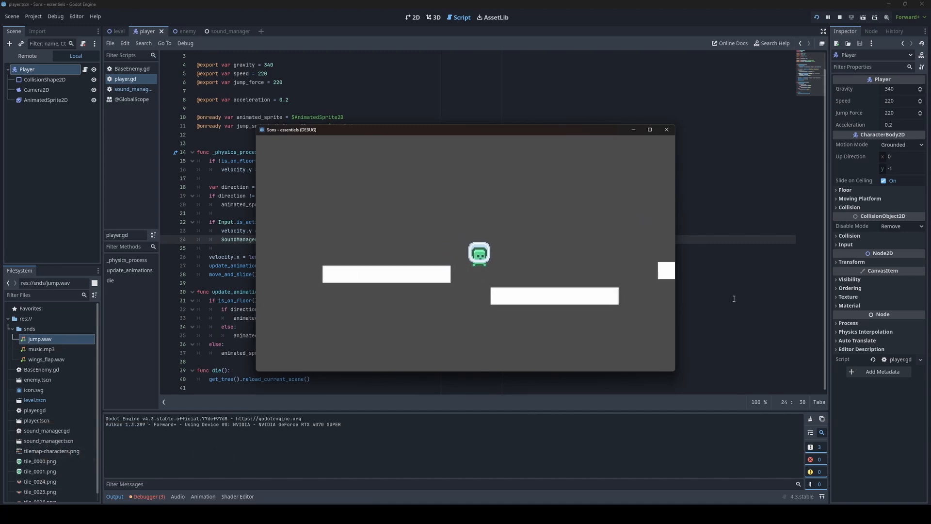
Step: Continue playtesting, moving back and forth between platforms and jumping near the flying bee to check the sounds
{"action": "key", "text": "Right"}
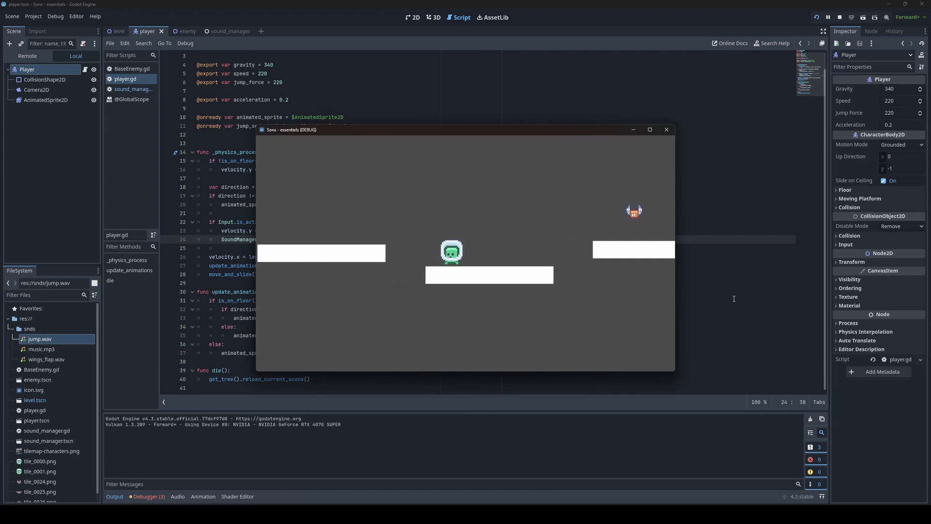
{"action": "key", "text": "Right"}
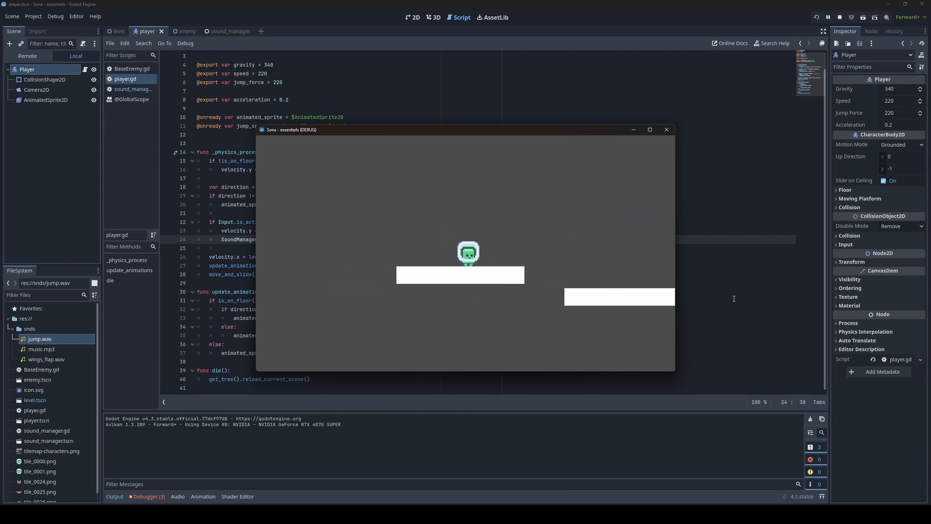
{"action": "key", "text": "Right"}
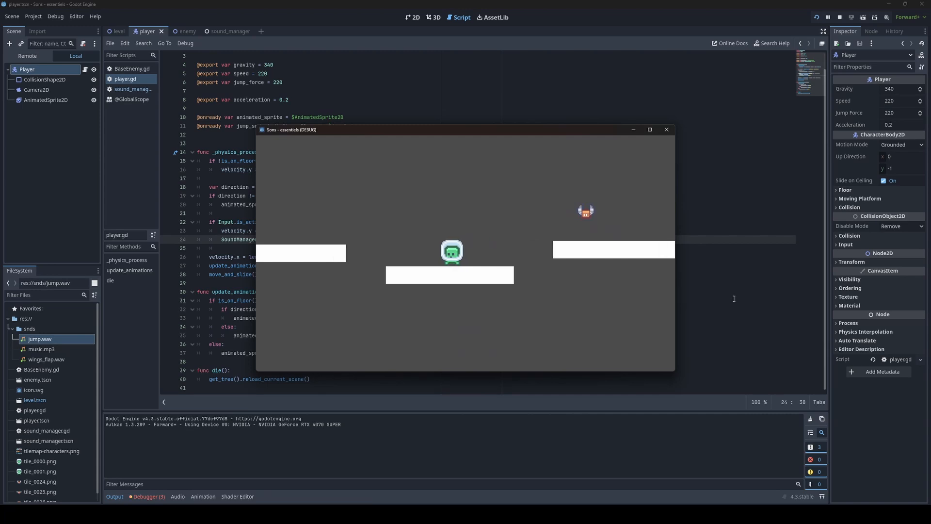
{"action": "key", "text": "Left"}
{"action": "key", "text": "space"}
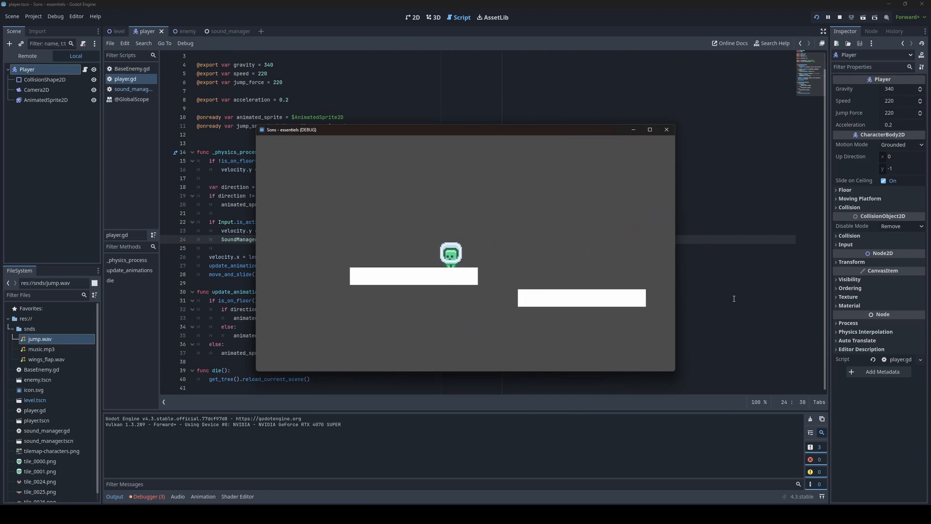
{"action": "key", "text": "Left"}
{"action": "key", "text": "Right"}
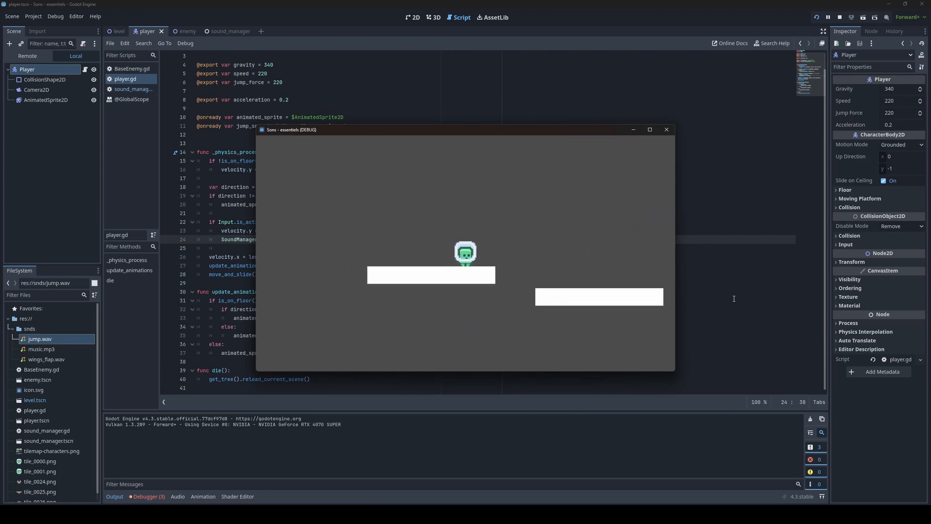
{"action": "key", "text": "Right"}
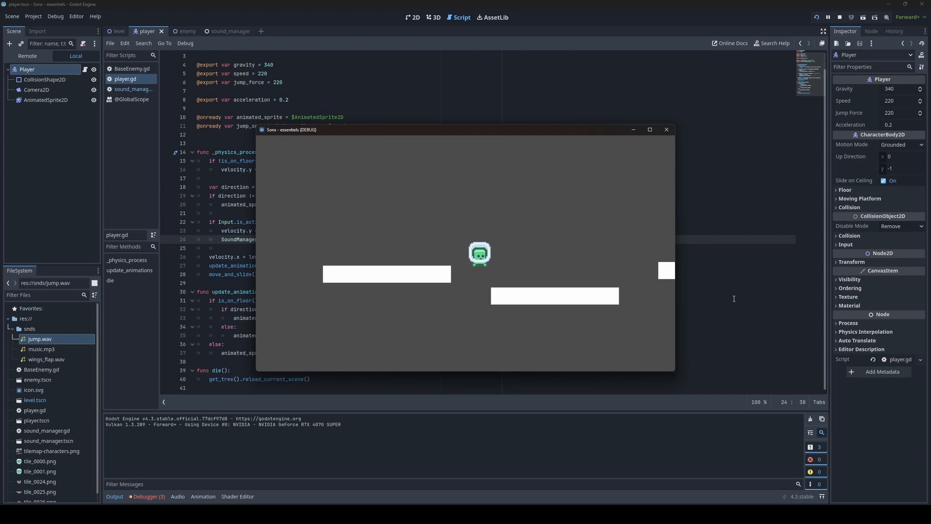
{"action": "key", "text": "Left"}
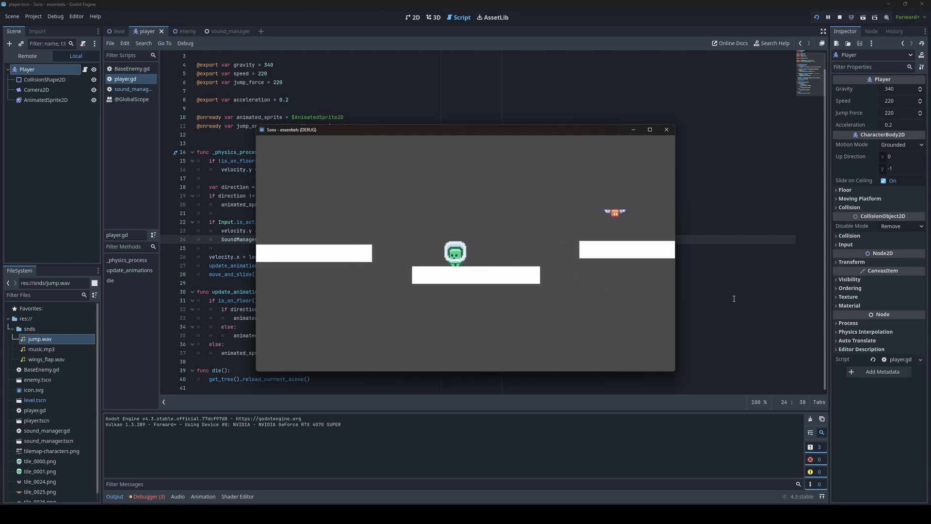
{"action": "key", "text": "space"}
{"action": "key", "text": "Left"}
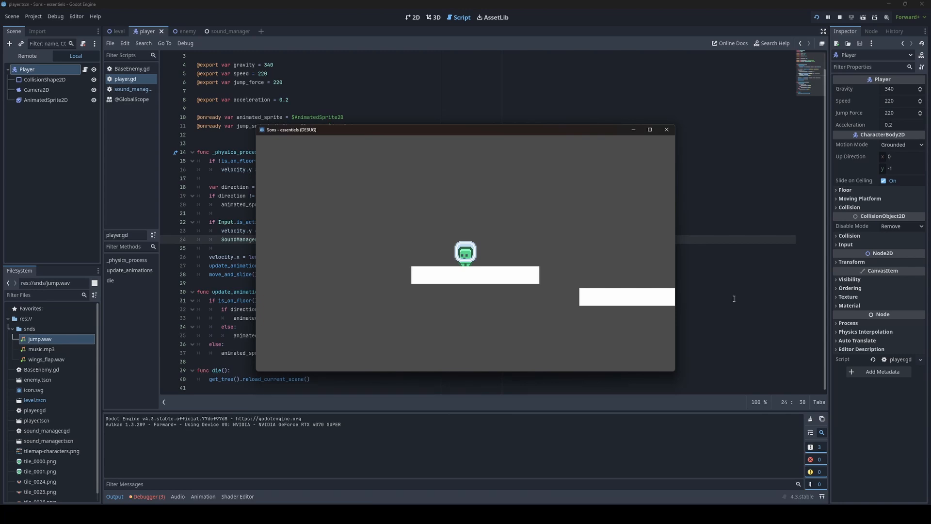
{"action": "key", "text": "Right"}
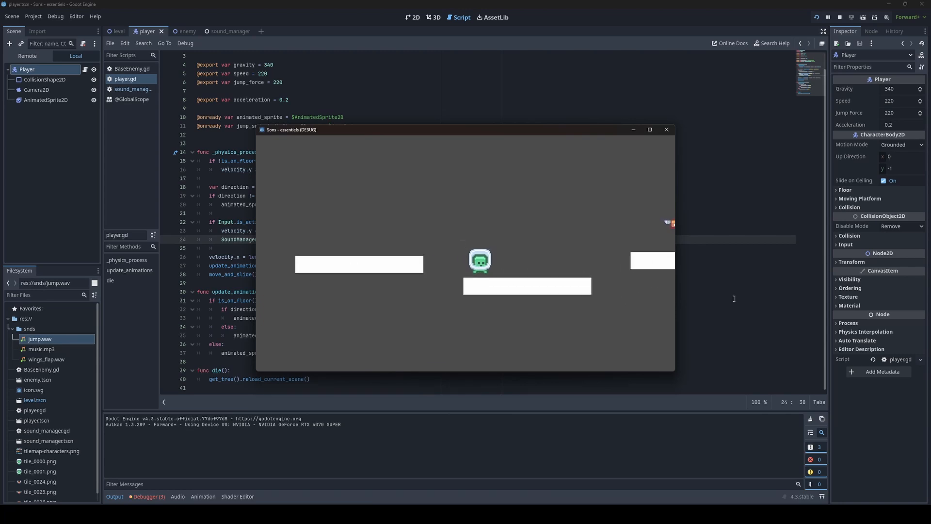
{"action": "key", "text": "Right"}
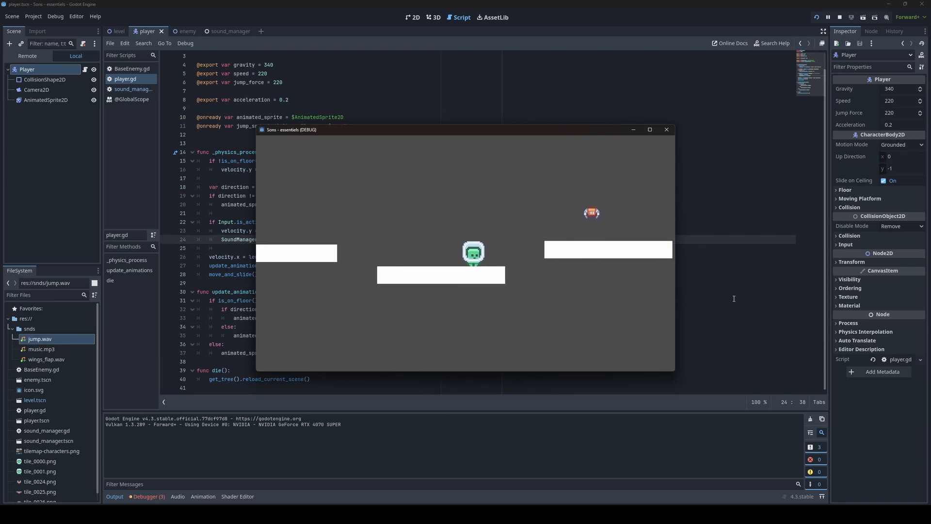
{"action": "key", "text": "space"}
{"action": "key", "text": "Right"}
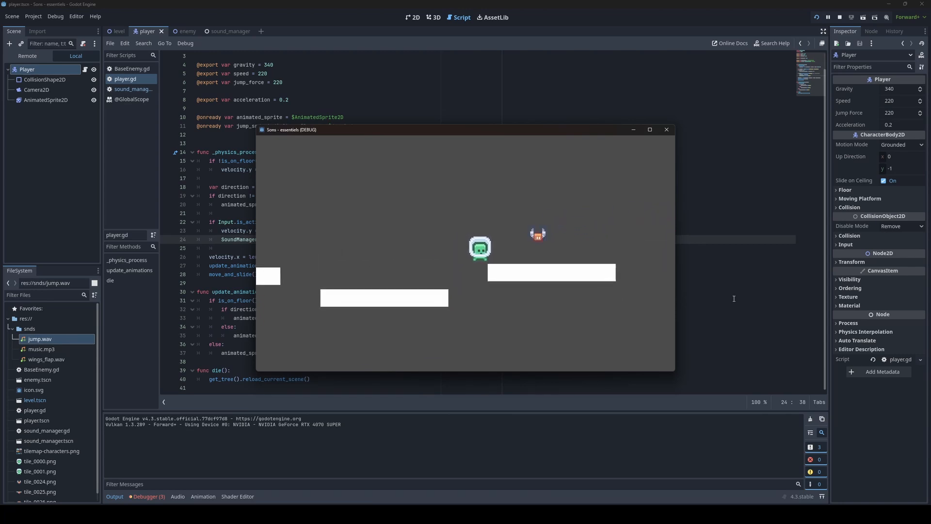